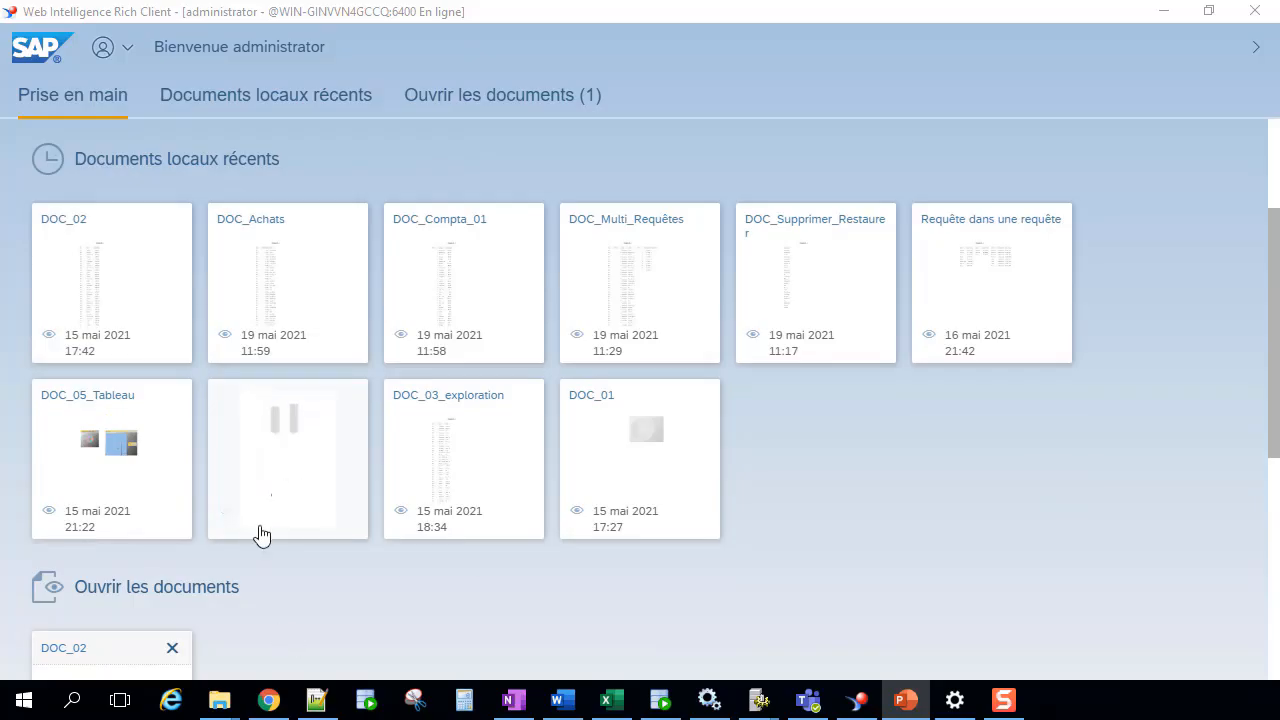
Step: Open the local document DOC_03_exploration in edit mode and add a new blank report to it
{"action": "left_click", "coordinate": [477, 460]}
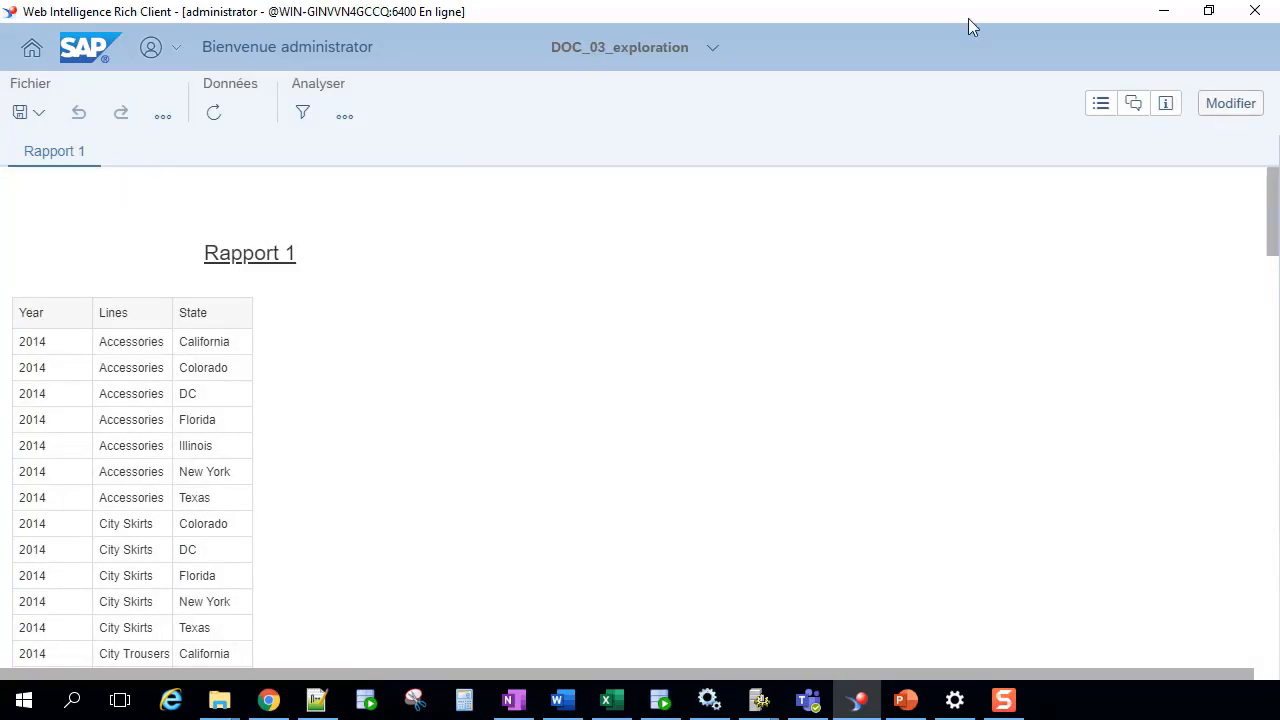
{"action": "left_click", "coordinate": [1231, 106]}
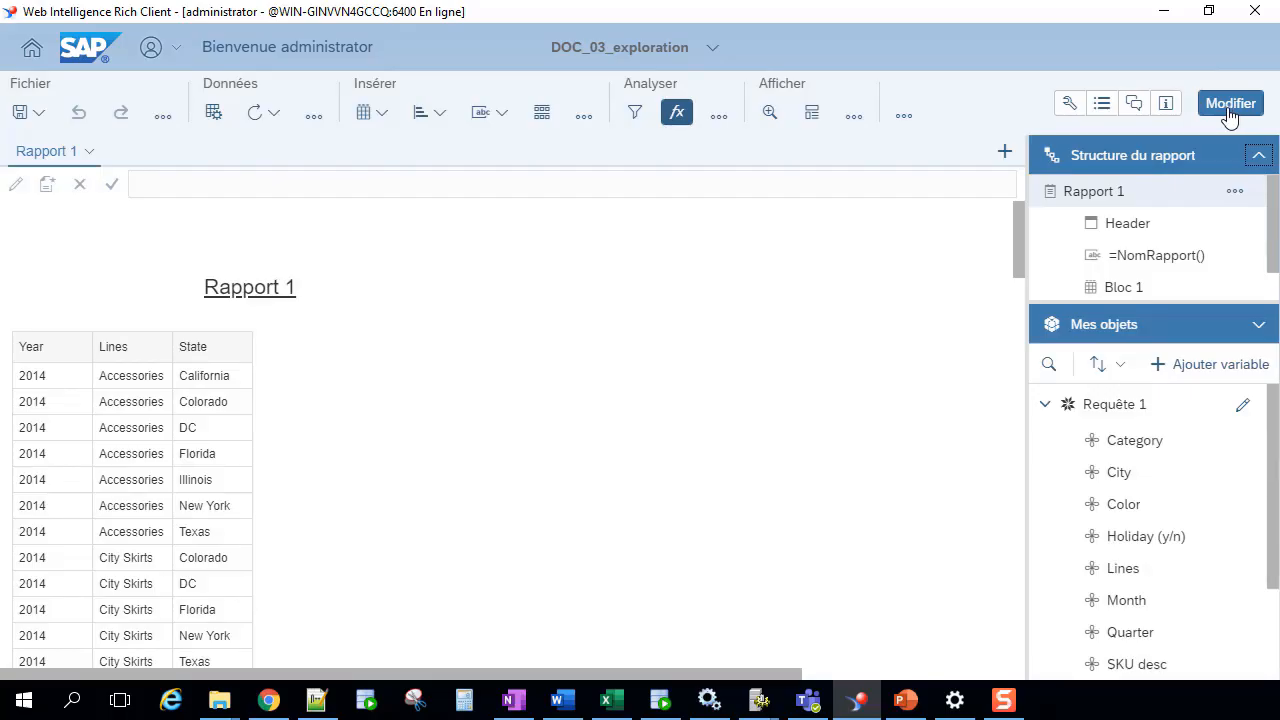
{"action": "scroll", "coordinate": [1200, 520], "scroll_direction": "down", "scroll_amount": 2}
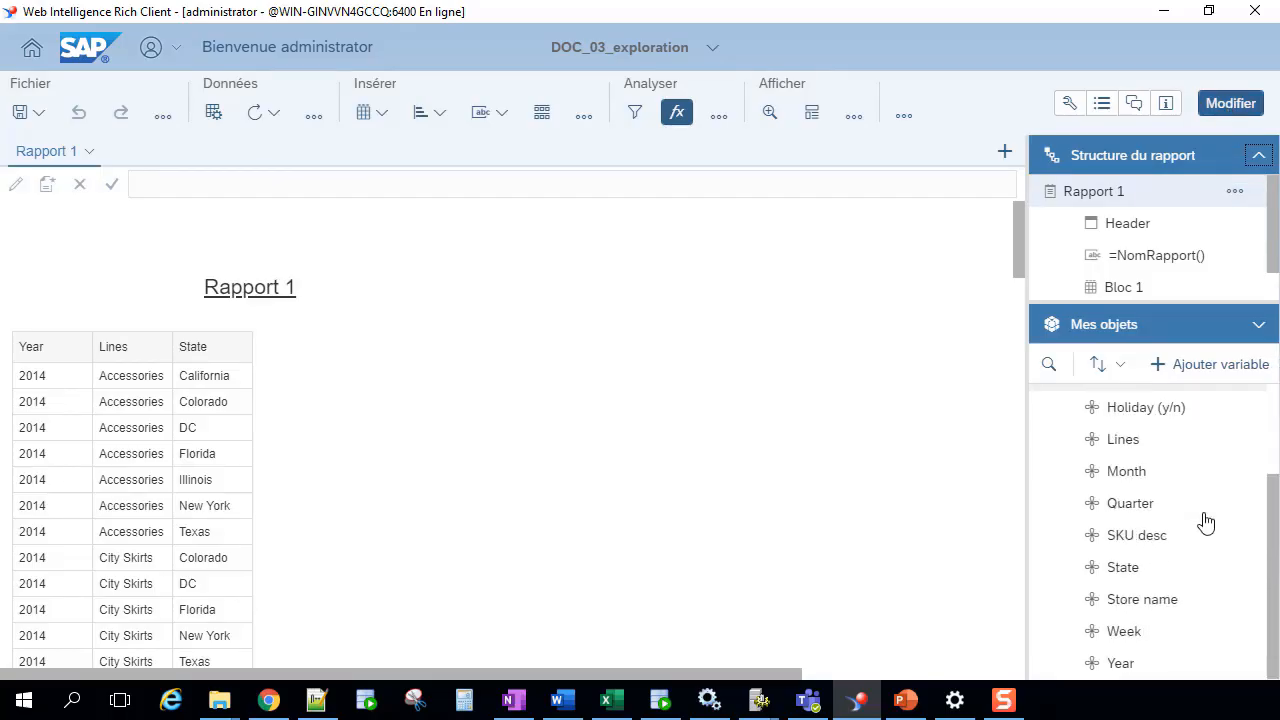
{"action": "left_click", "coordinate": [89, 151]}
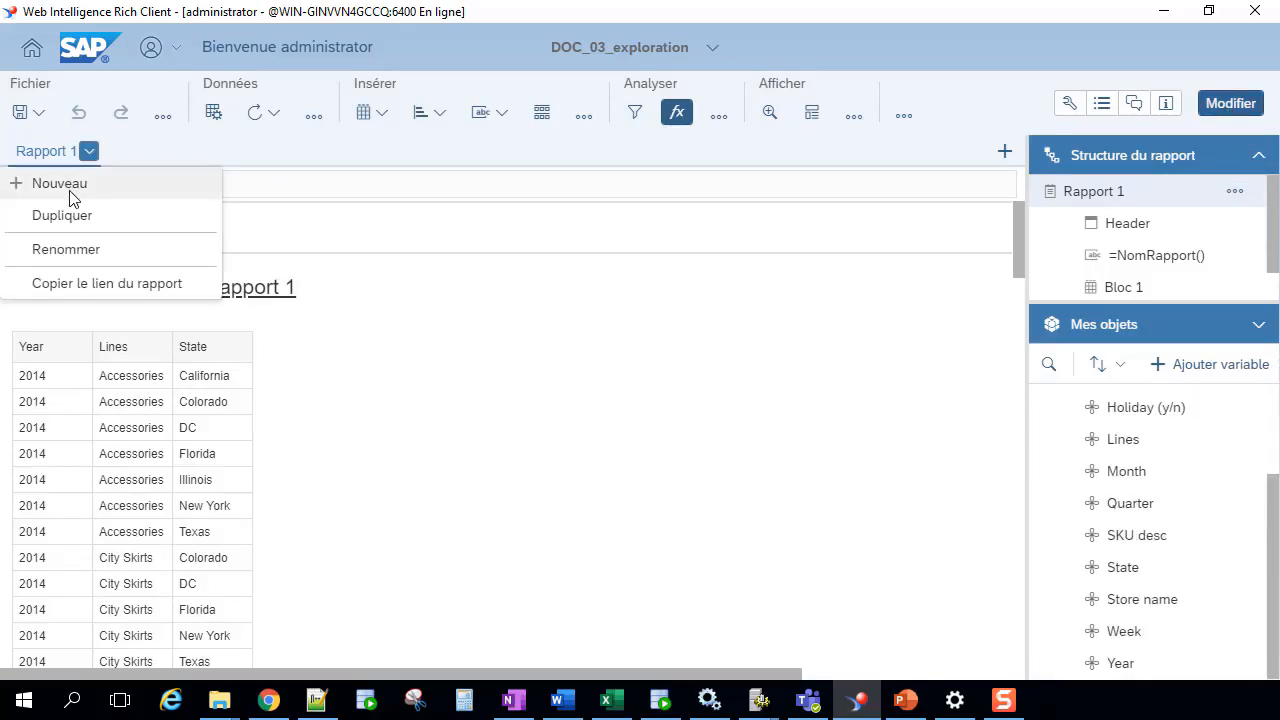
{"action": "left_click", "coordinate": [60, 183]}
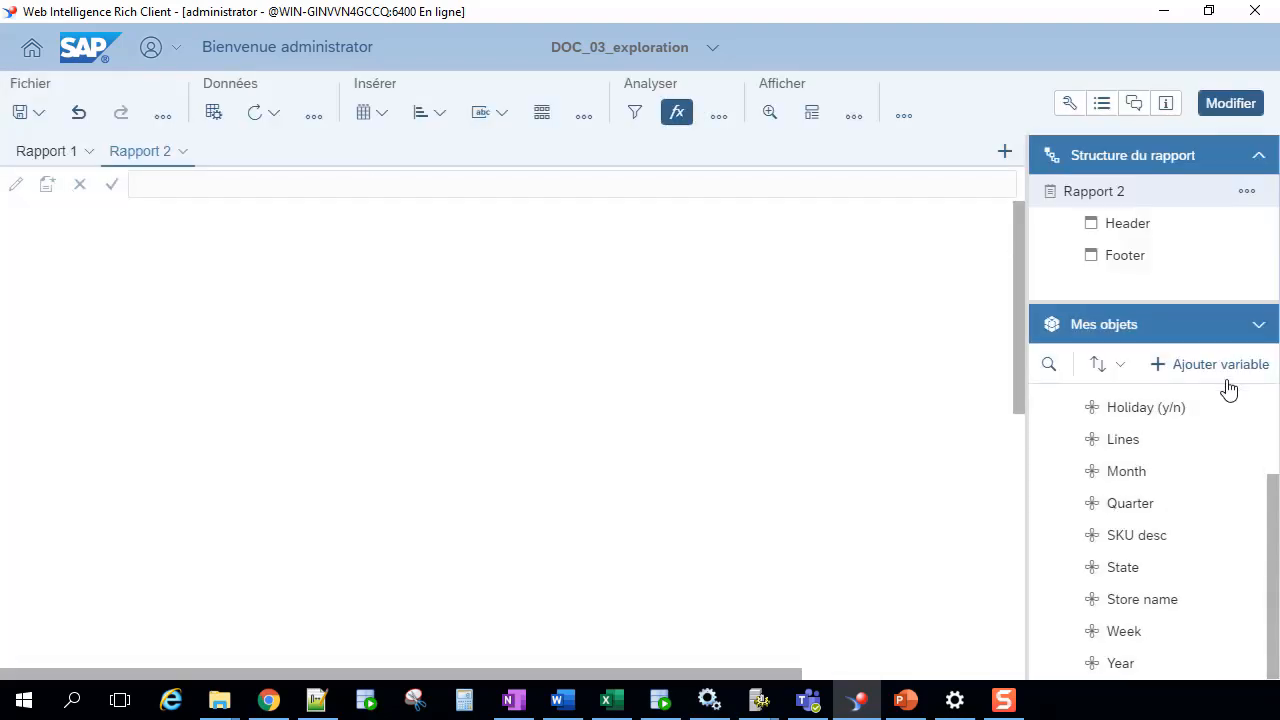
Step: Place the Category object from Requête 1 on the blank report as a table and reposition the table
{"action": "left_click", "coordinate": [1157, 368]}
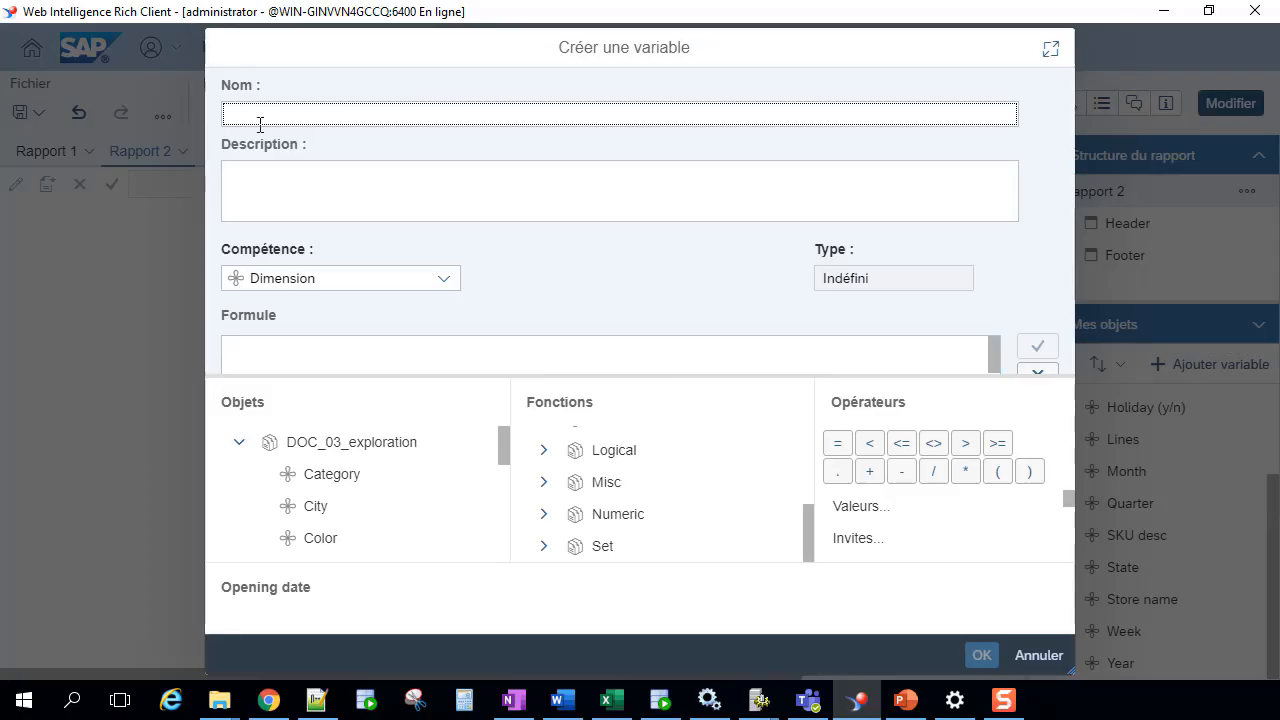
{"action": "key", "text": "Escape"}
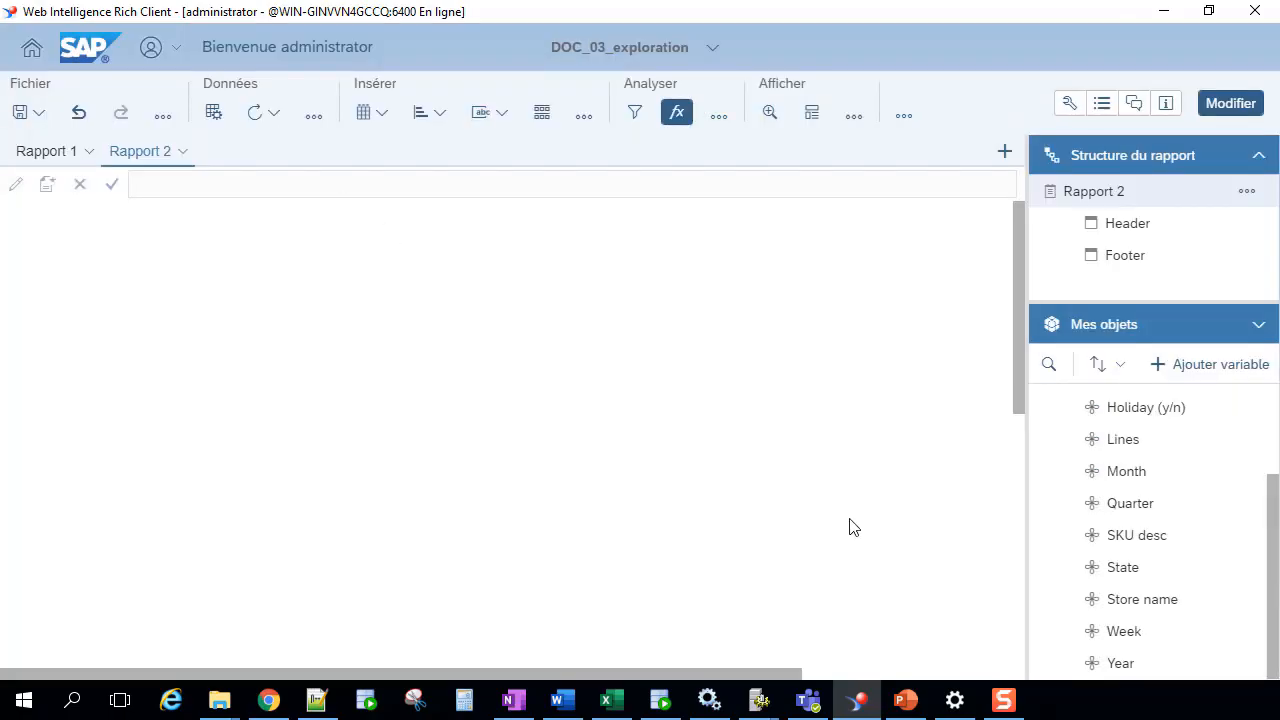
{"action": "scroll", "coordinate": [1266, 528], "scroll_direction": "up", "scroll_amount": 3}
{"action": "scroll", "coordinate": [1266, 528], "scroll_direction": "down", "scroll_amount": 2}
{"action": "scroll", "coordinate": [1266, 528], "scroll_direction": "up", "scroll_amount": 2}
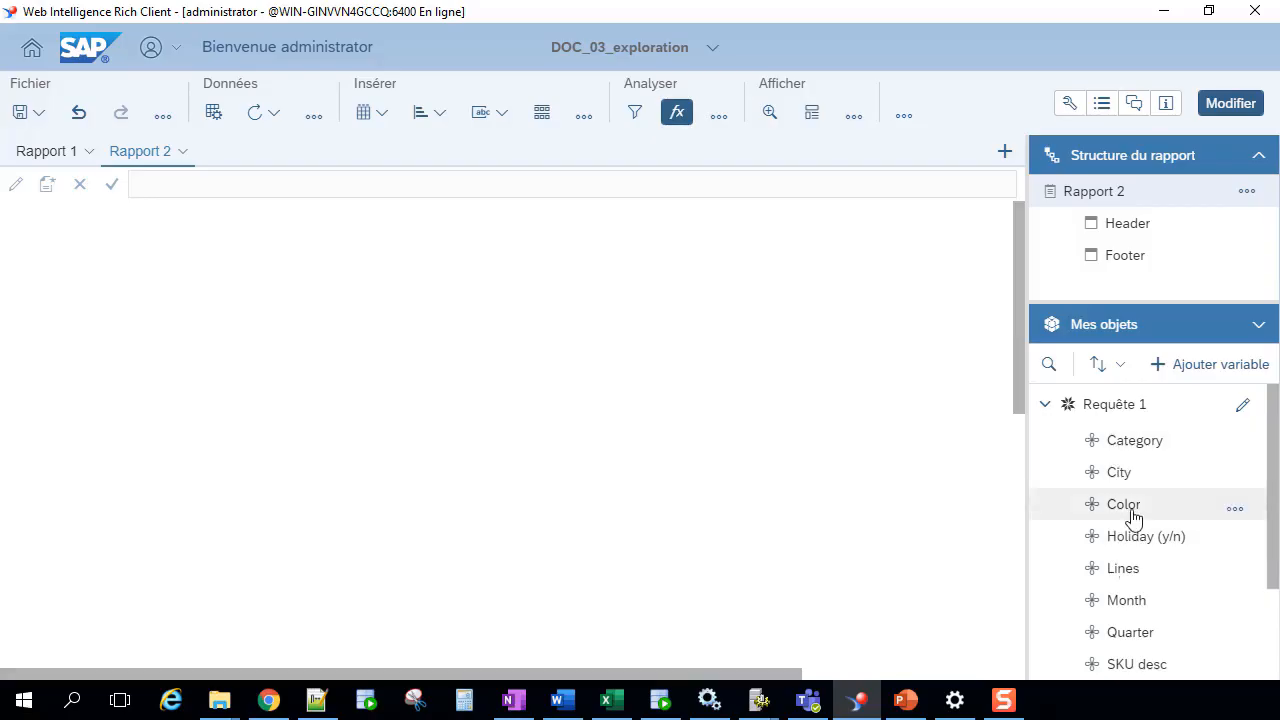
{"action": "scroll", "coordinate": [1170, 619], "scroll_direction": "down", "scroll_amount": 3}
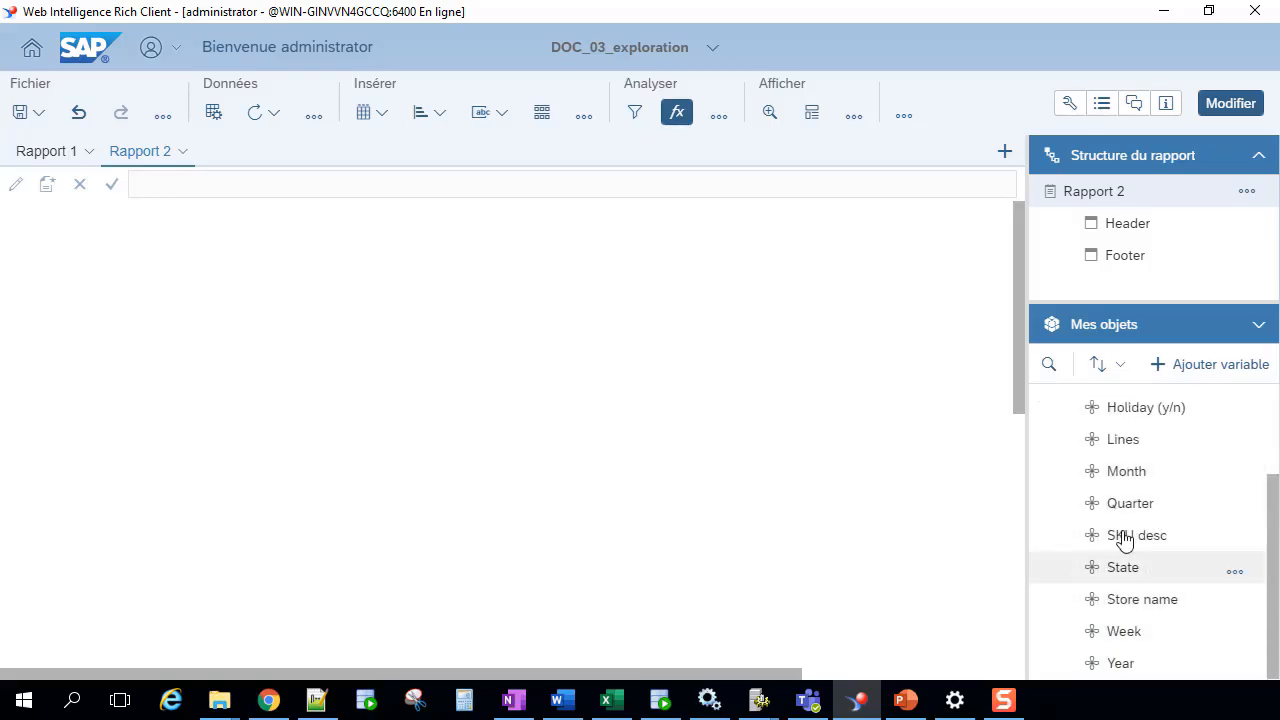
{"action": "scroll", "coordinate": [1123, 538], "scroll_direction": "up", "scroll_amount": 3}
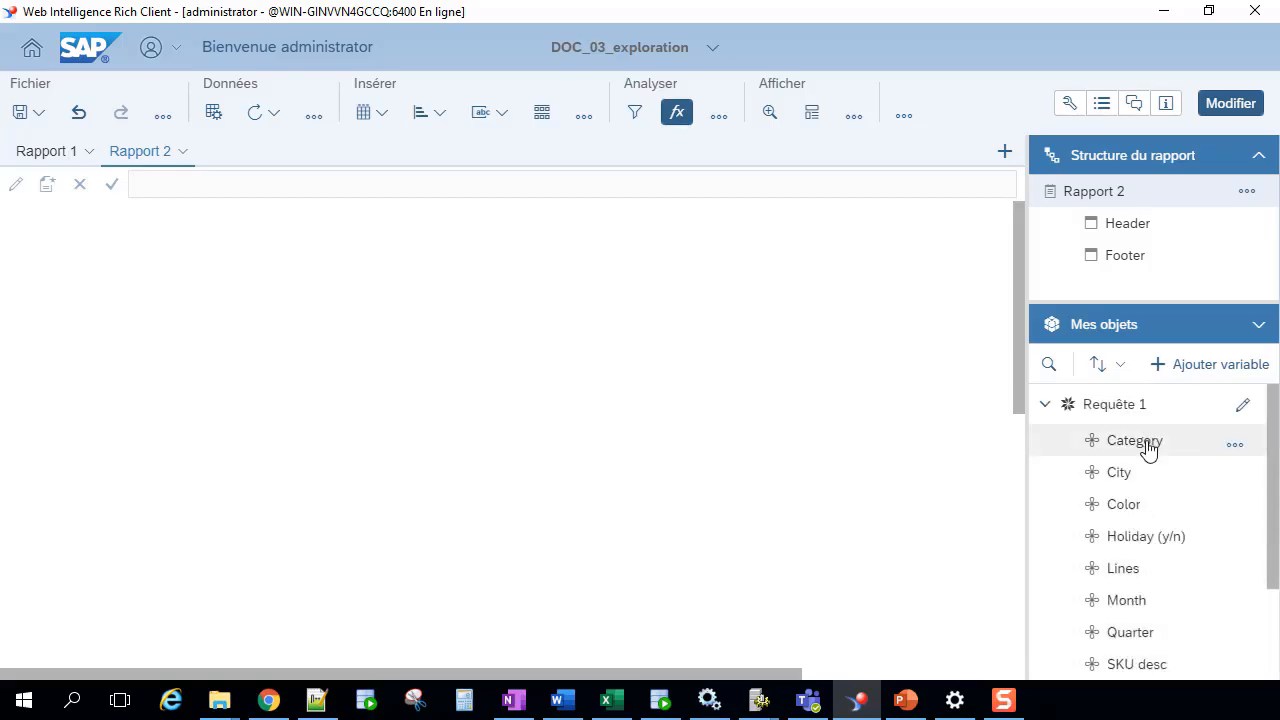
{"action": "left_click_drag", "start_coordinate": [1148, 450], "coordinate": [145, 280]}
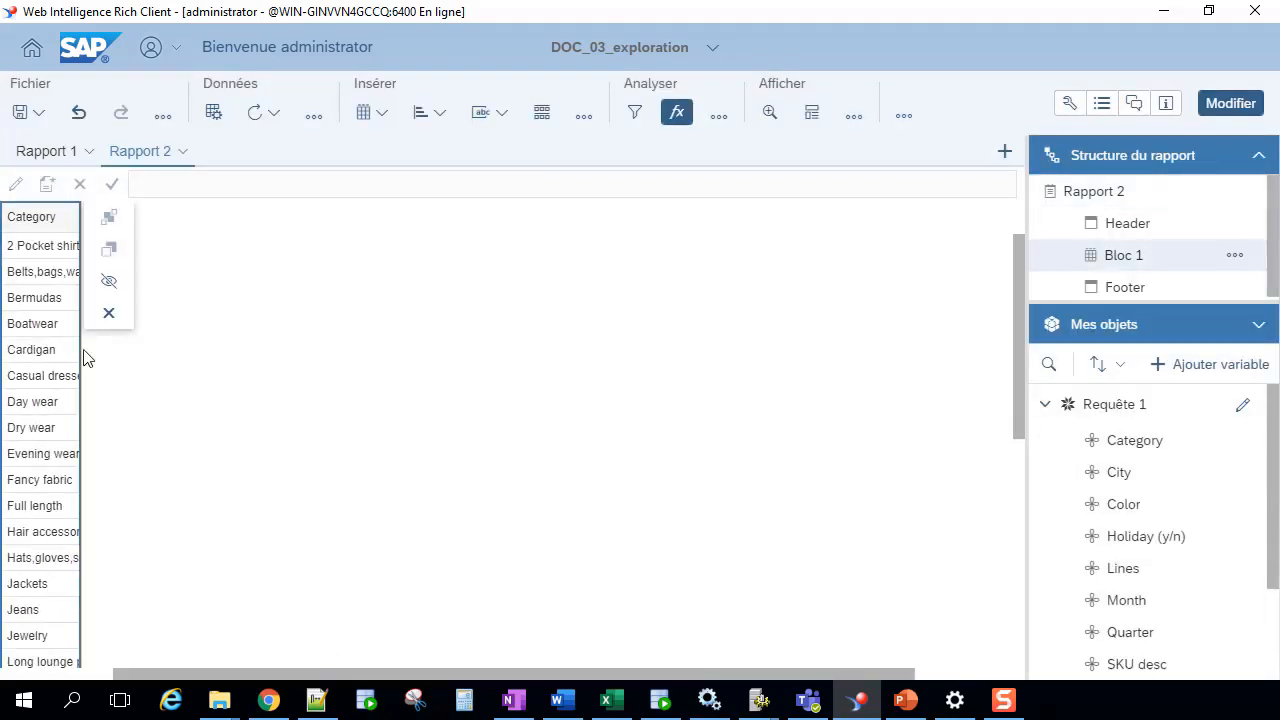
{"action": "left_click_drag", "start_coordinate": [57, 223], "coordinate": [148, 250]}
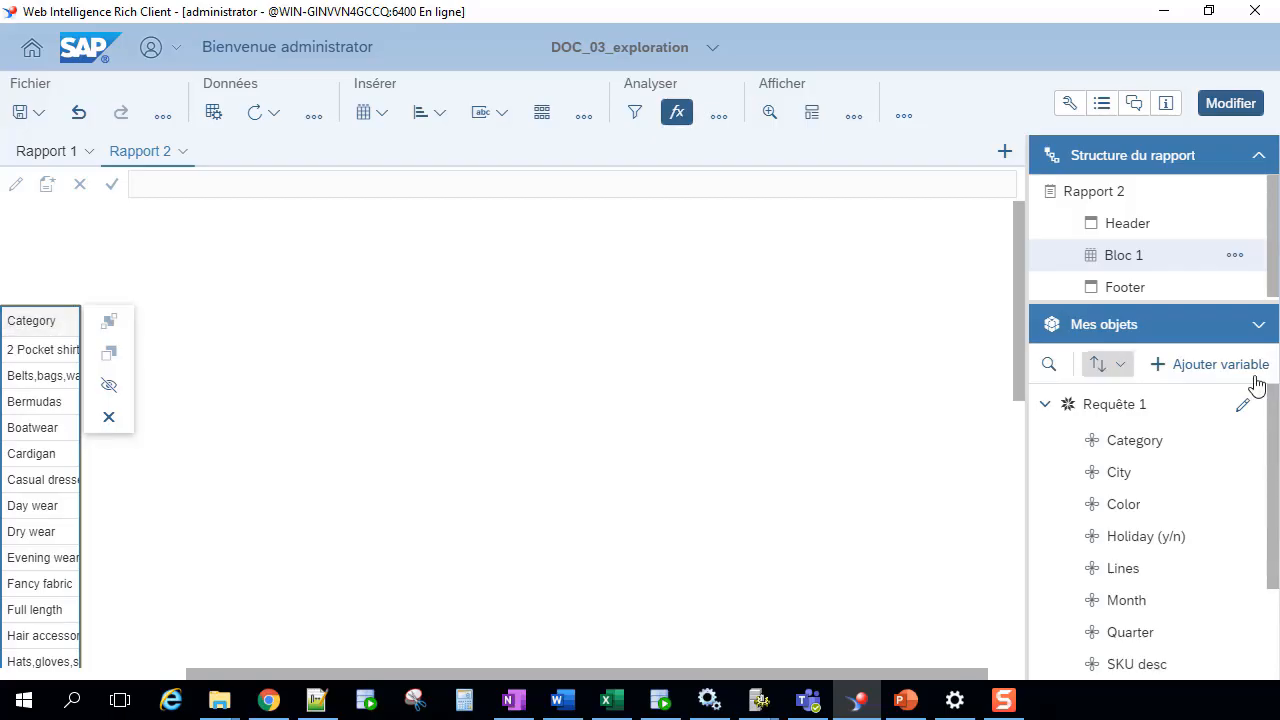
Step: Edit Requête 1 and add Opening date from the Store details folder to the result objects
{"action": "left_click", "coordinate": [1243, 405]}
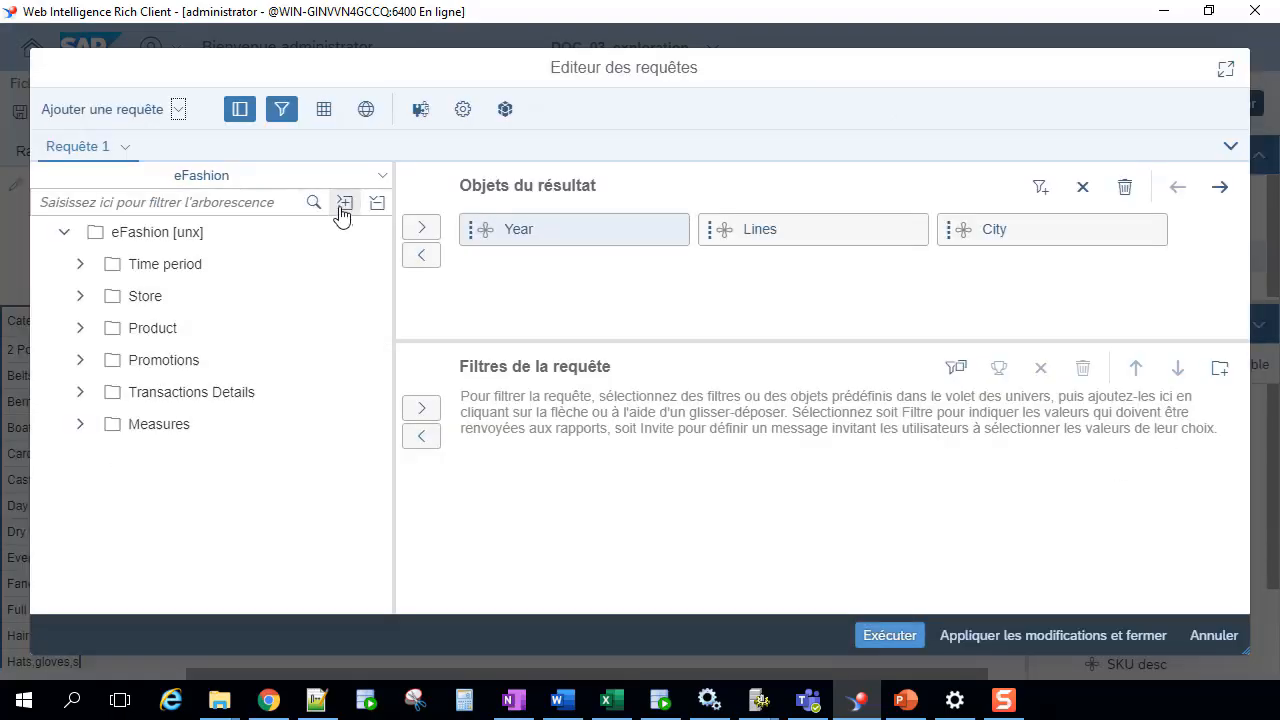
{"action": "left_click", "coordinate": [343, 204]}
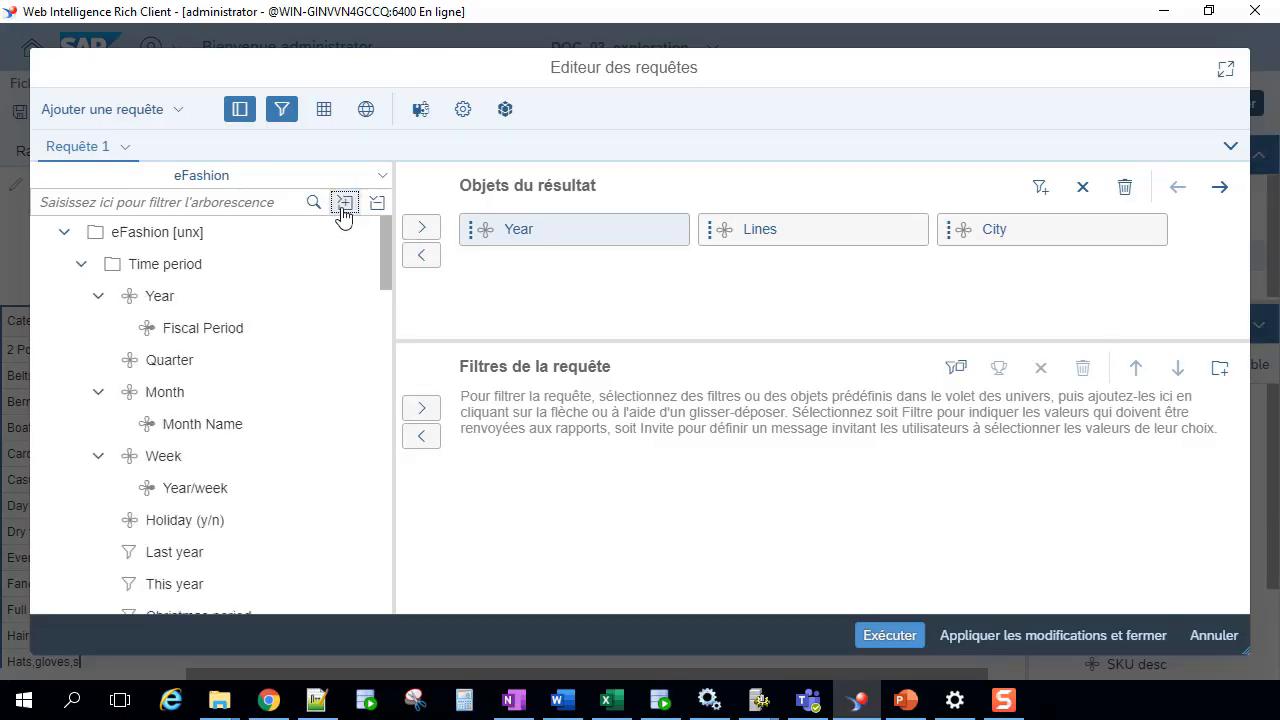
{"action": "scroll", "coordinate": [266, 420], "scroll_direction": "down", "scroll_amount": 2}
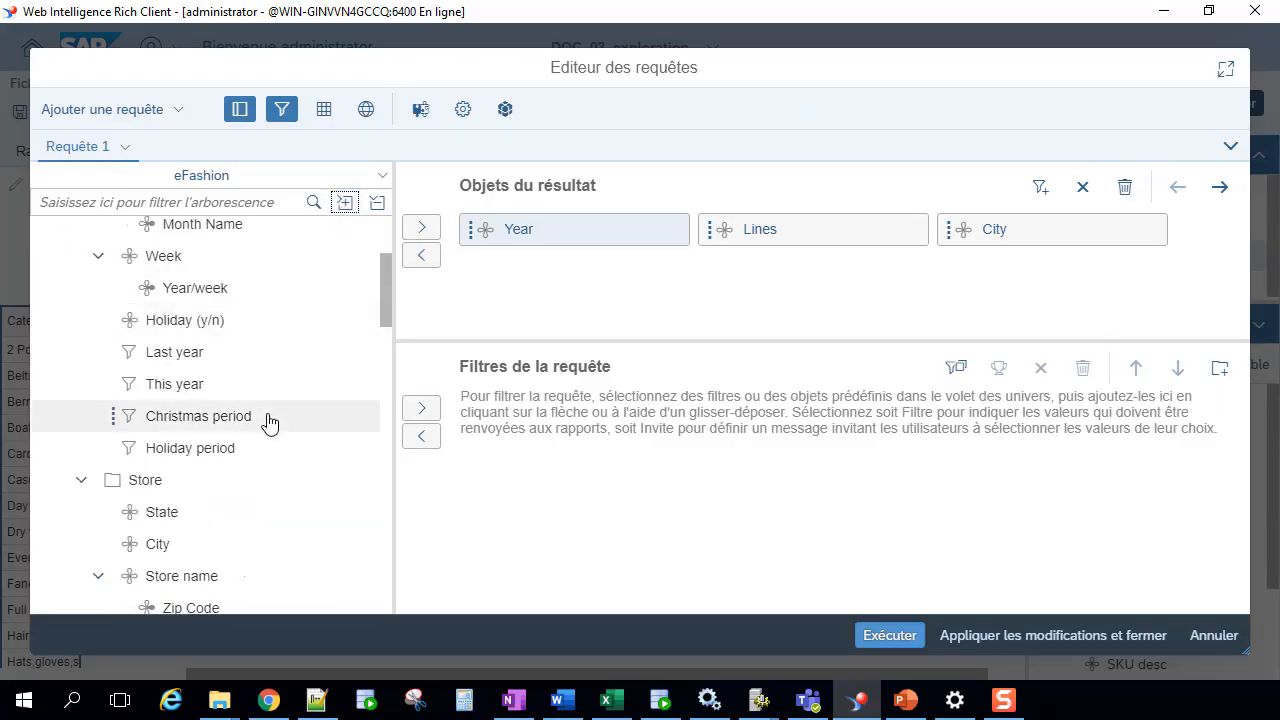
{"action": "scroll", "coordinate": [268, 422], "scroll_direction": "down", "scroll_amount": 2}
{"action": "scroll", "coordinate": [268, 422], "scroll_direction": "down", "scroll_amount": 1}
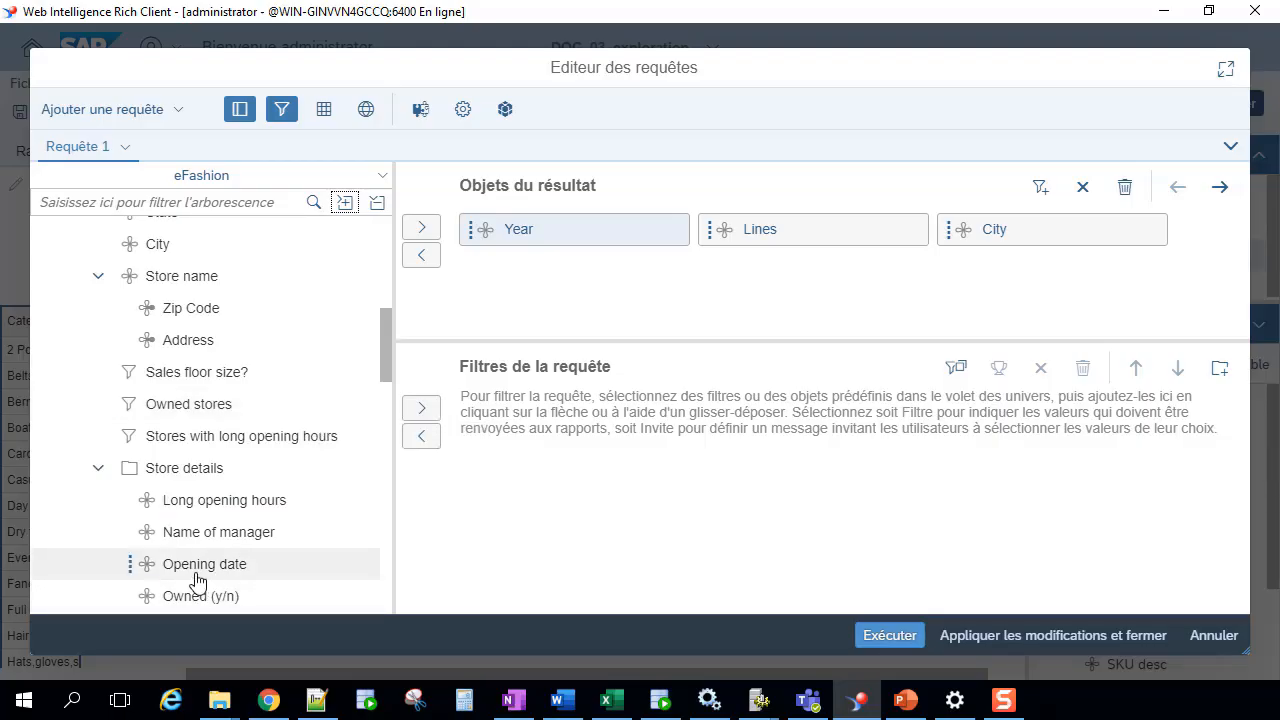
{"action": "left_click_drag", "start_coordinate": [133, 564], "coordinate": [643, 287]}
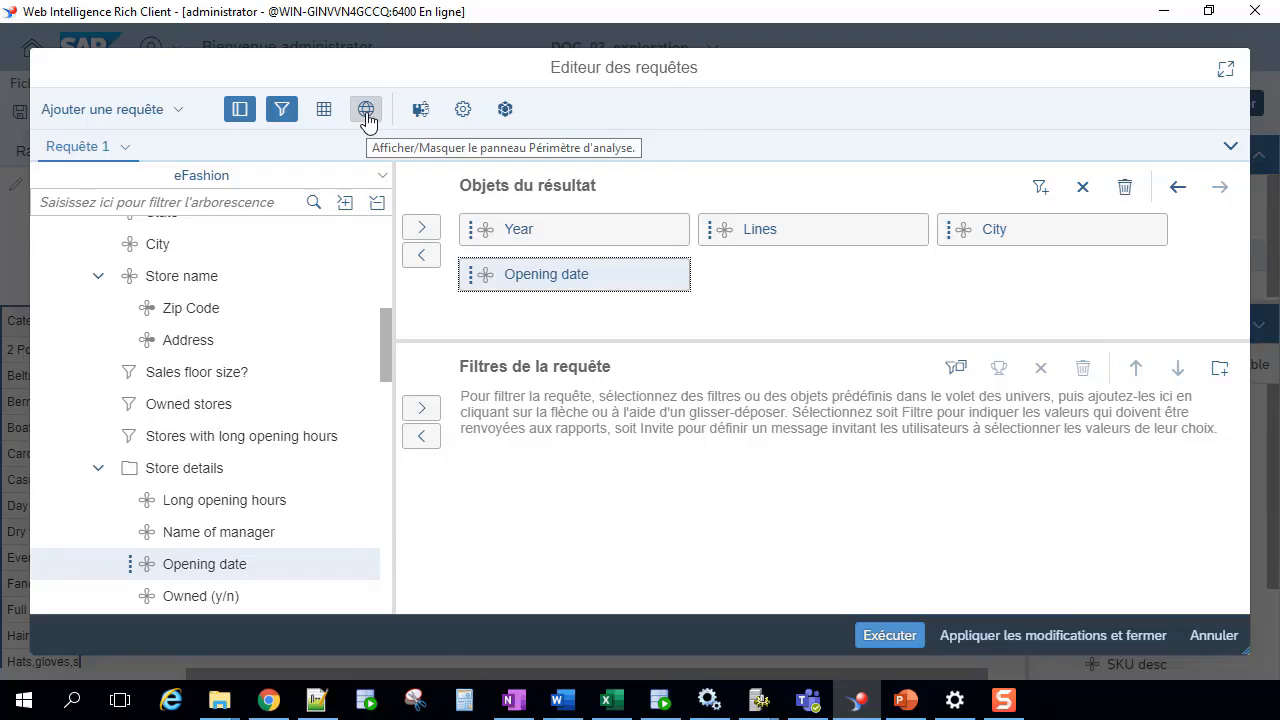
Step: Refresh the data preview in place of the query filters, and run the query
{"action": "left_click", "coordinate": [323, 109]}
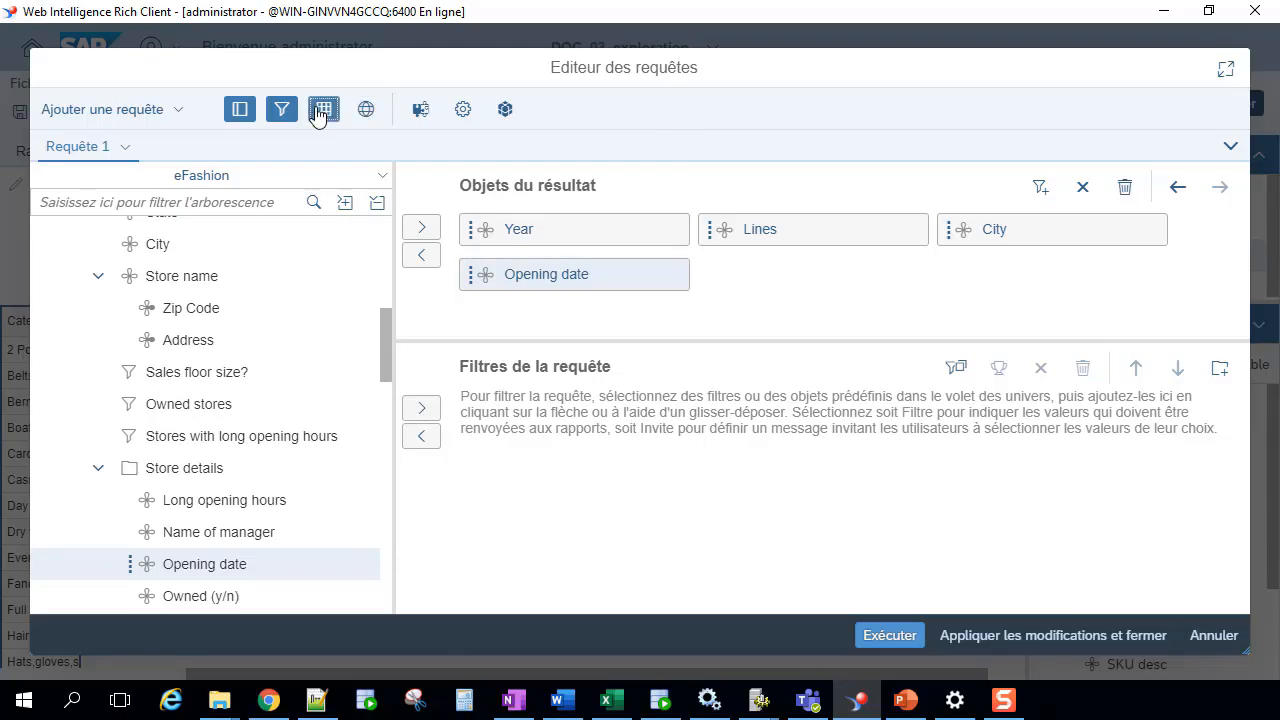
{"action": "left_click", "coordinate": [281, 109]}
{"action": "left_click", "coordinate": [1172, 359]}
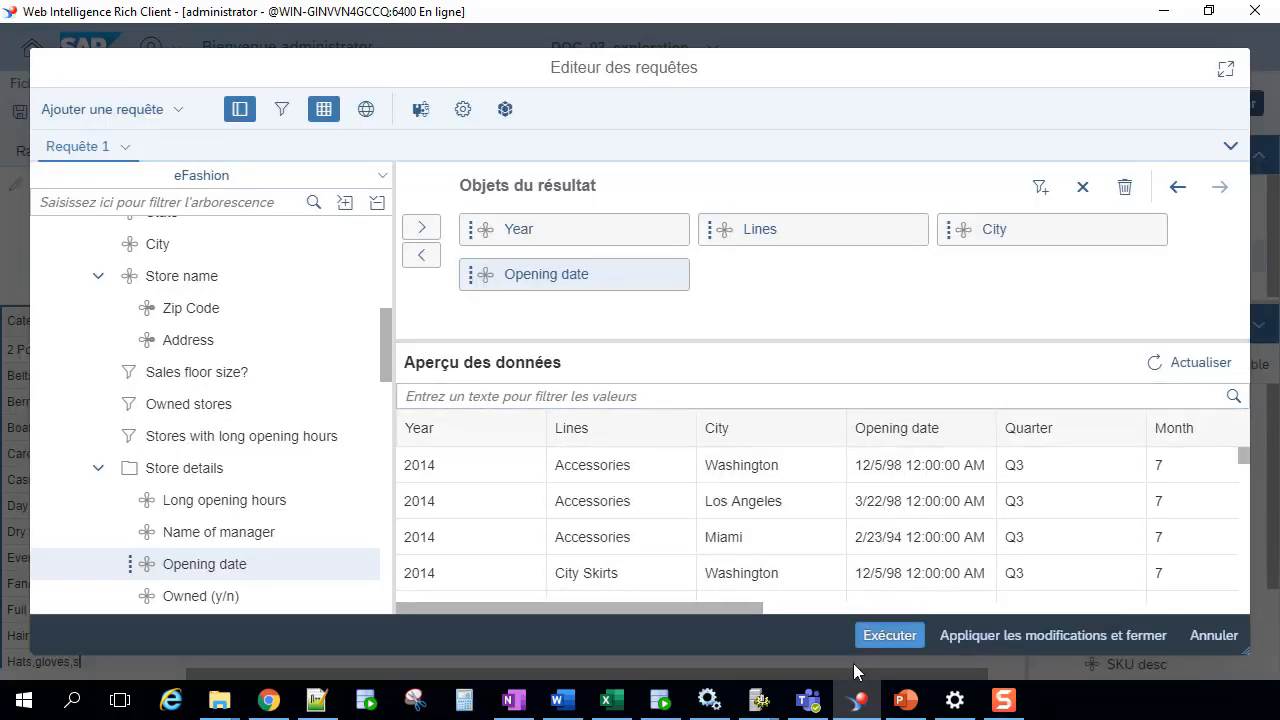
{"action": "left_click", "coordinate": [868, 638]}
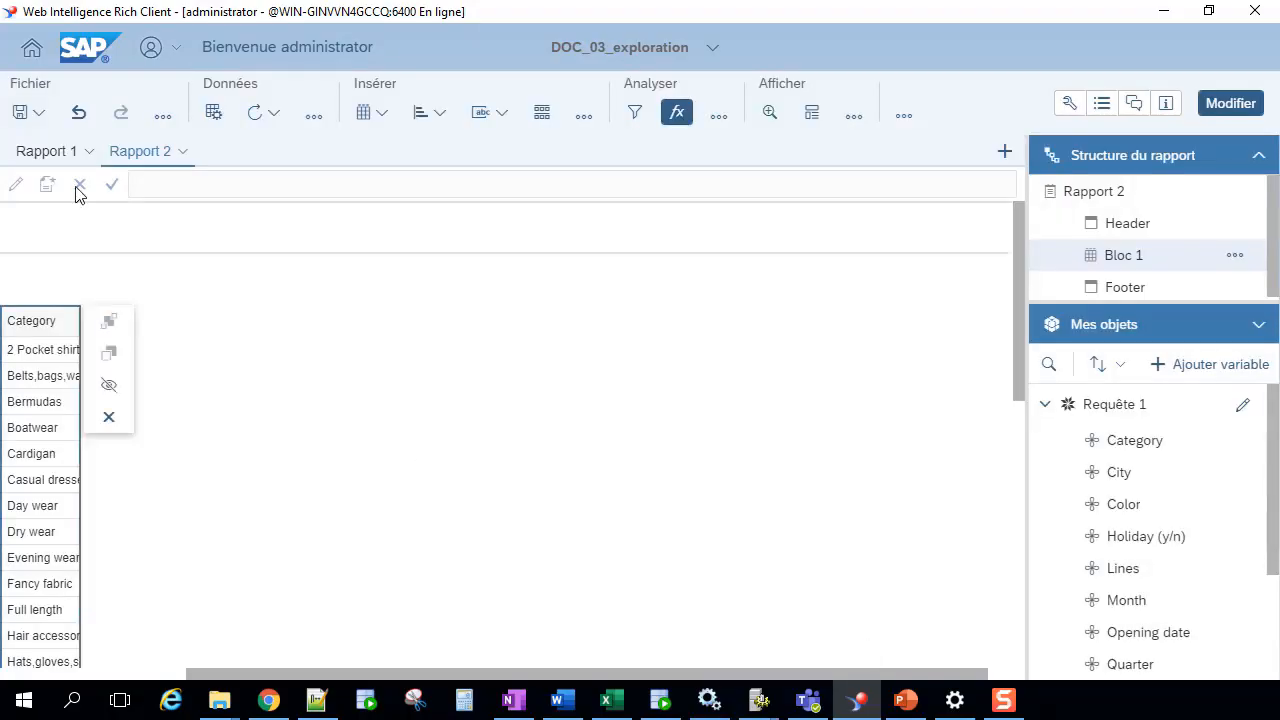
Step: Delete the Category table from Rapport 2, removing its header row and its body cells
{"action": "left_click", "coordinate": [66, 321]}
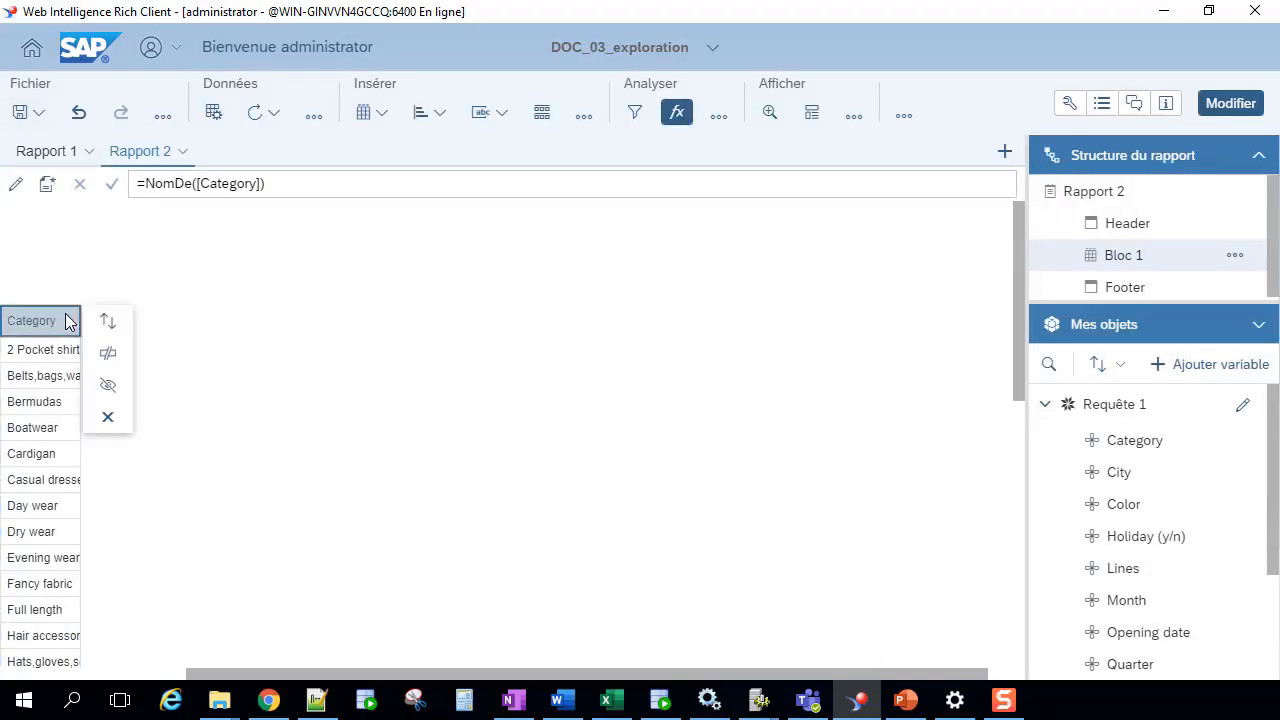
{"action": "left_click", "coordinate": [110, 418]}
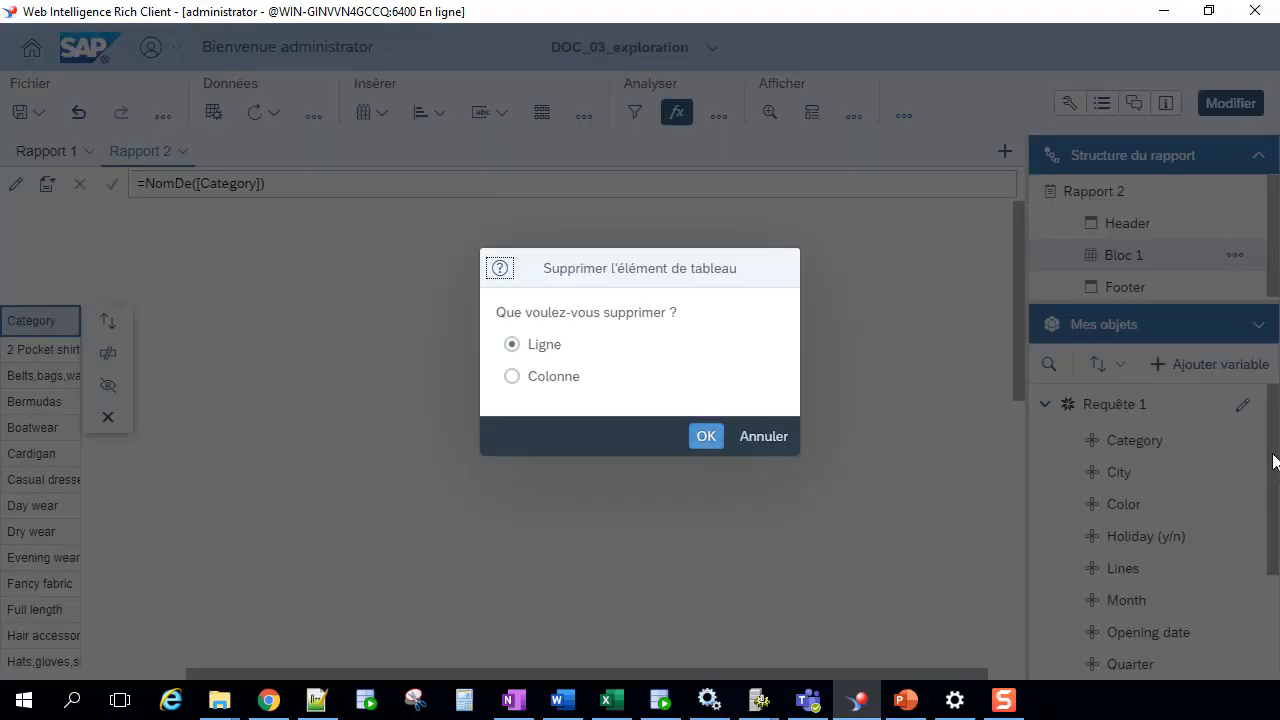
{"action": "left_click", "coordinate": [698, 444]}
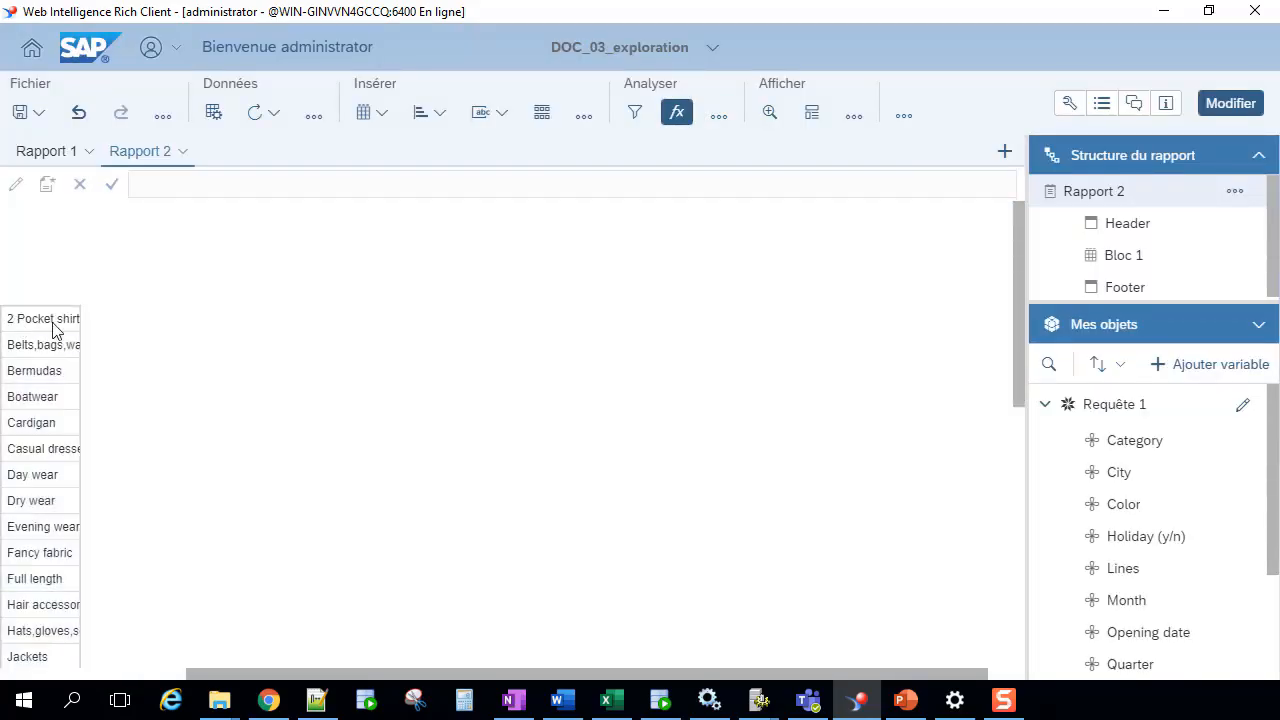
{"action": "left_click", "coordinate": [33, 320]}
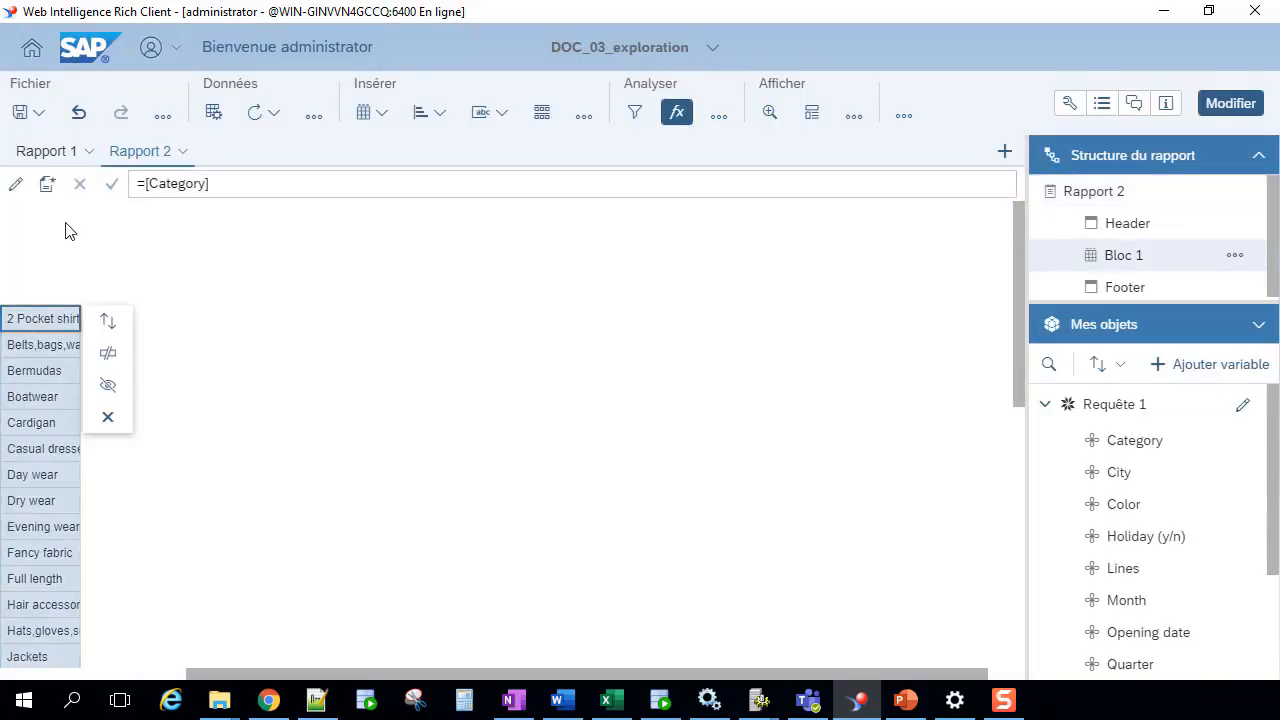
{"action": "left_click", "coordinate": [110, 419]}
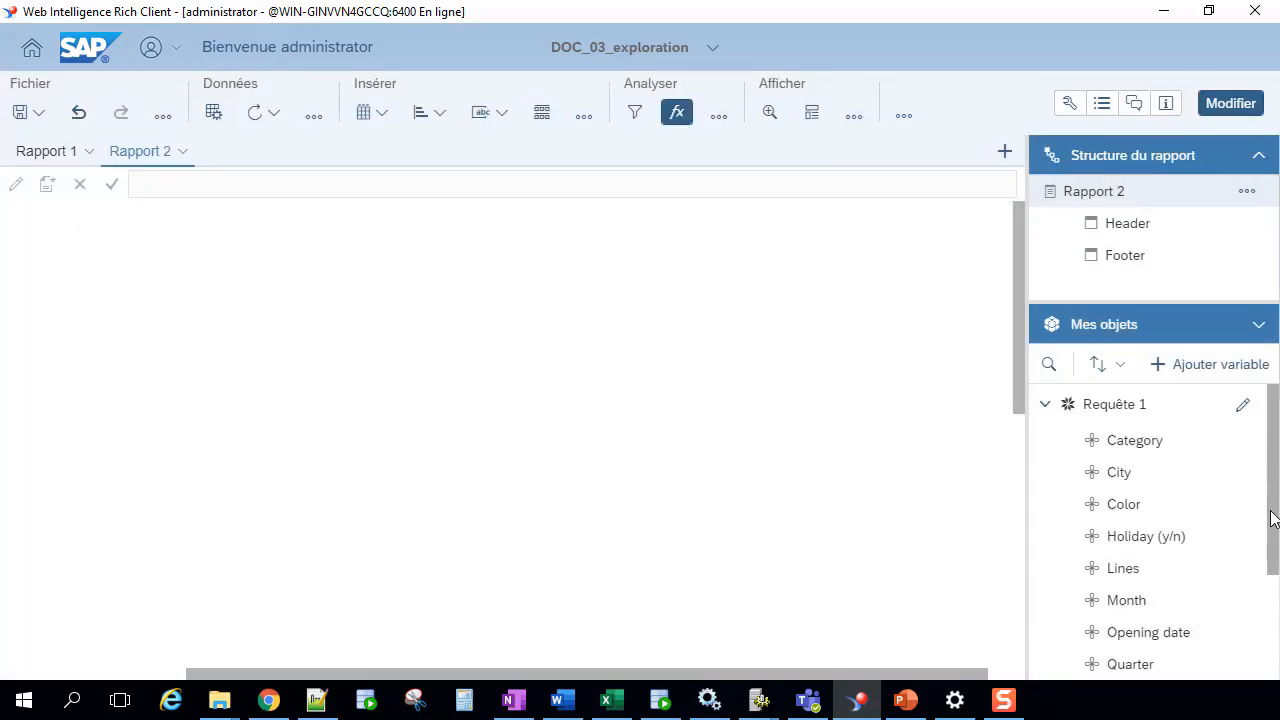
Step: Place the Opening date object on Rapport 2 as a table and insert an empty column to its right
{"action": "left_click_drag", "start_coordinate": [1273, 518], "coordinate": [1273, 622]}
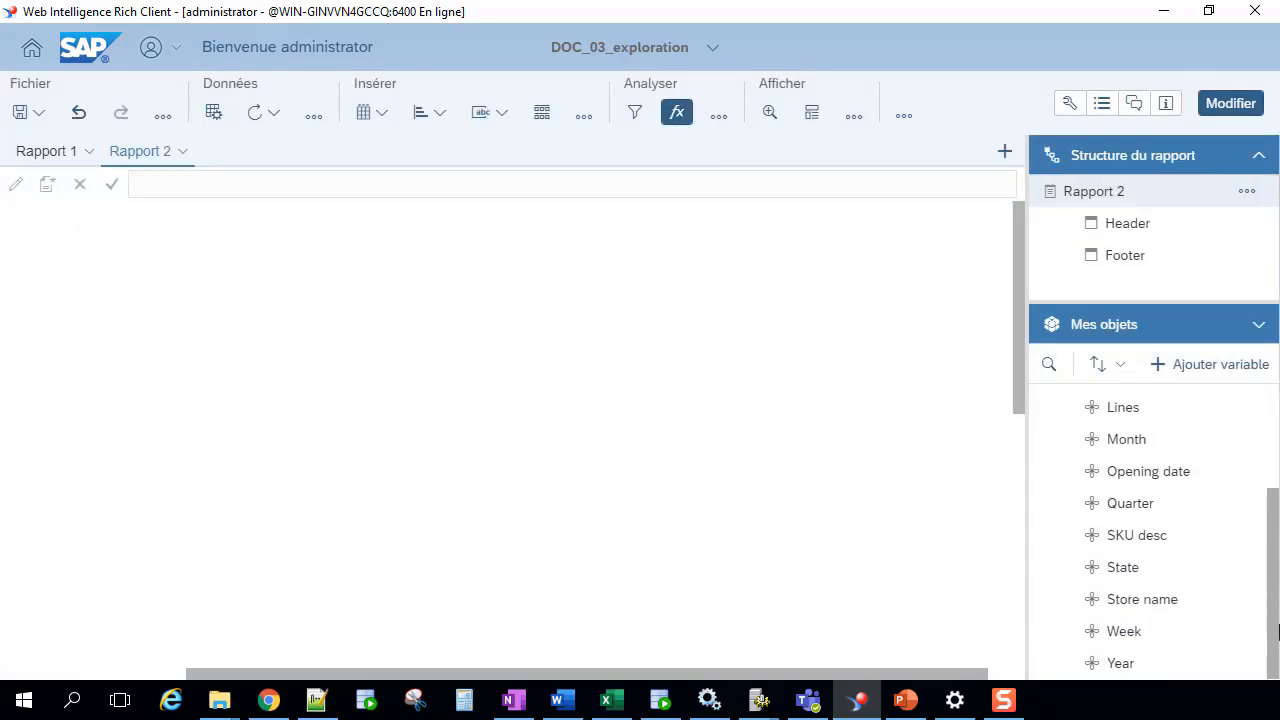
{"action": "left_click_drag", "start_coordinate": [1146, 478], "coordinate": [249, 401]}
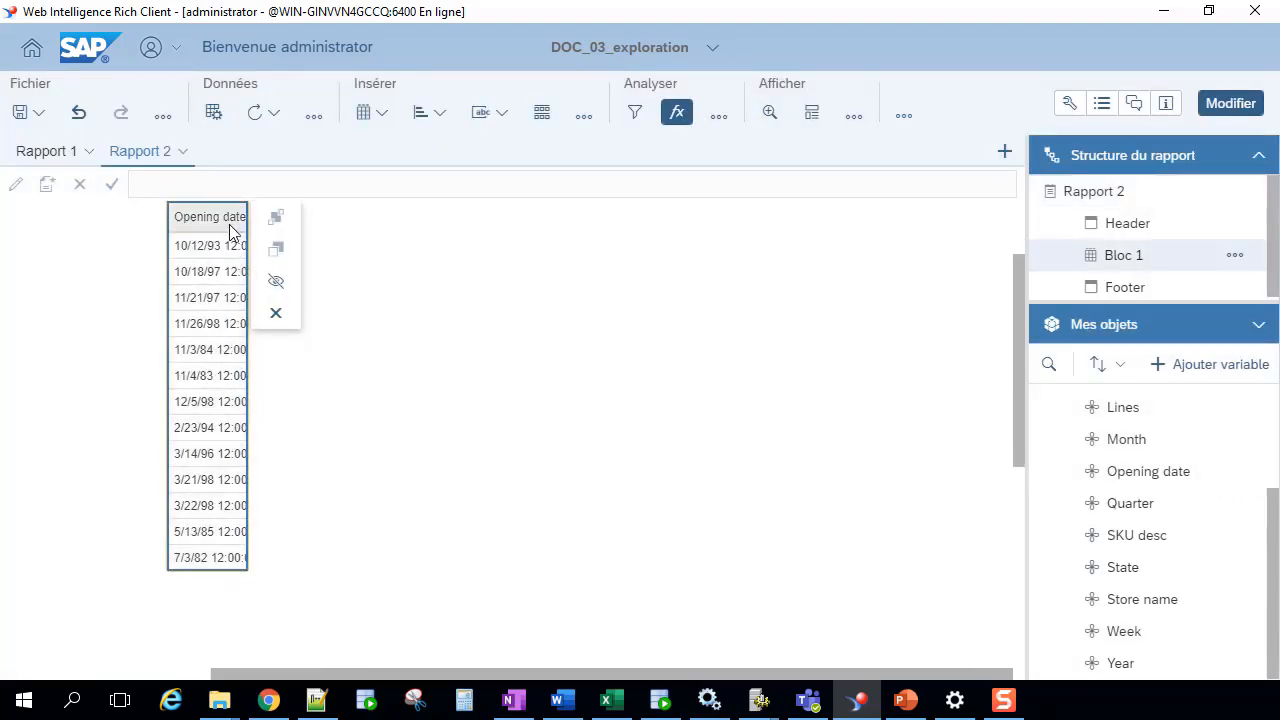
{"action": "left_click", "coordinate": [240, 222]}
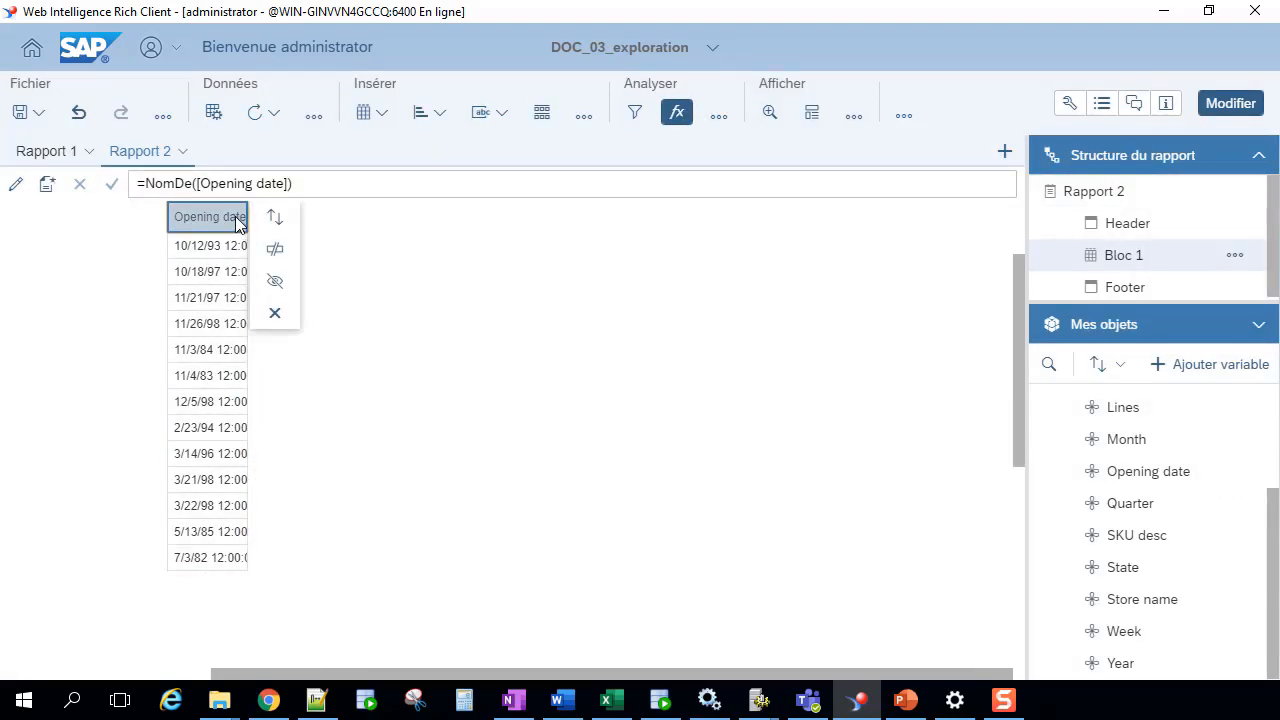
{"action": "right_click", "coordinate": [238, 223]}
{"action": "mouse_move", "coordinate": [358, 398]}
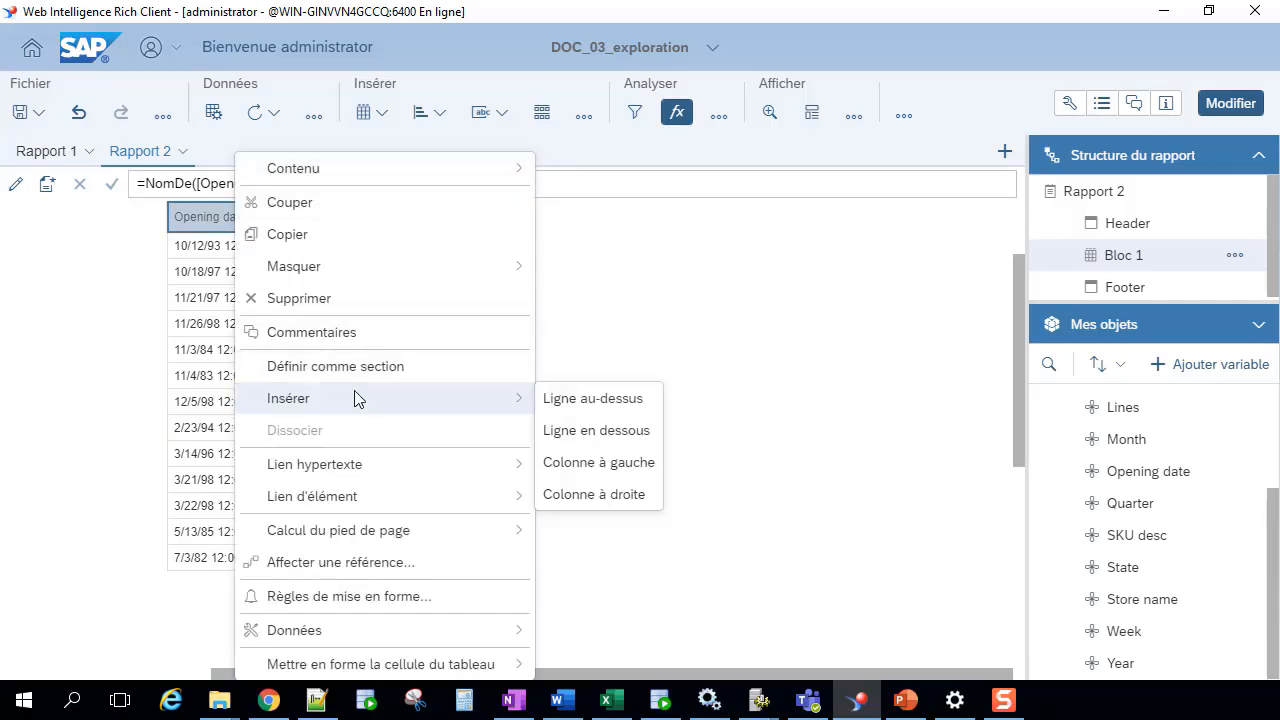
{"action": "left_click", "coordinate": [583, 496]}
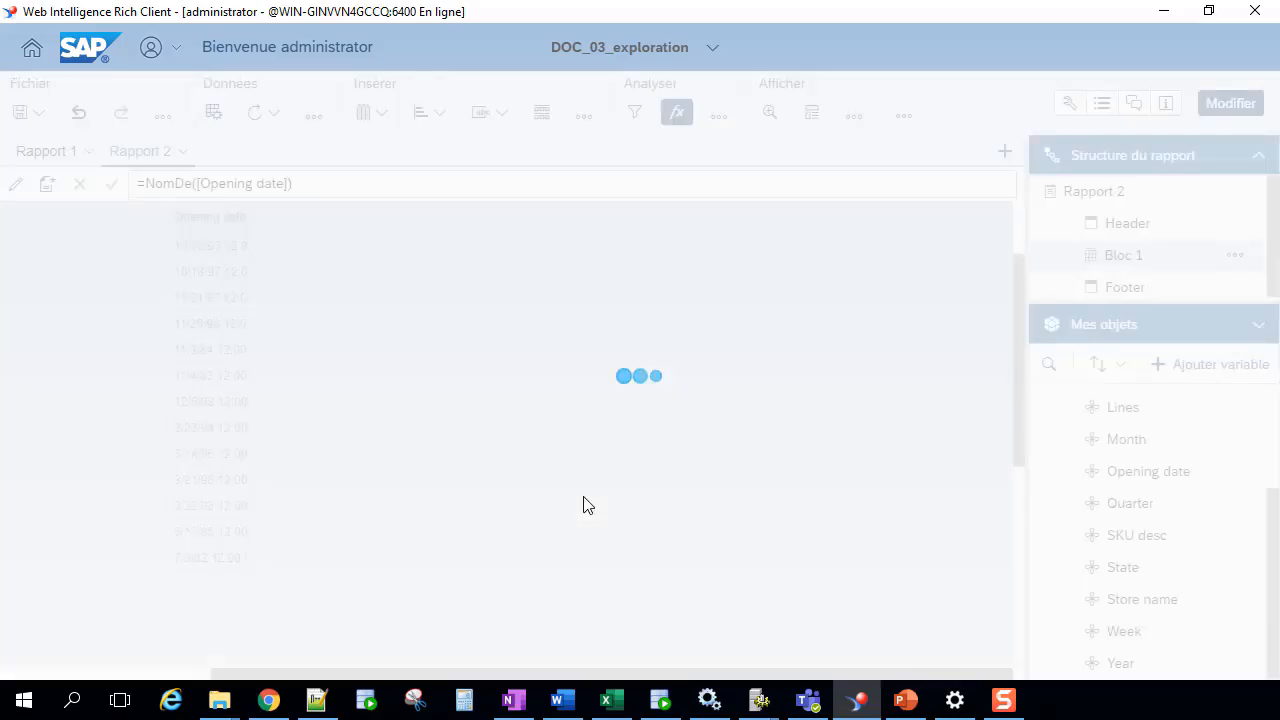
Step: Set the header of the empty column beside Opening date to Ma_Date
{"action": "left_click", "coordinate": [318, 225]}
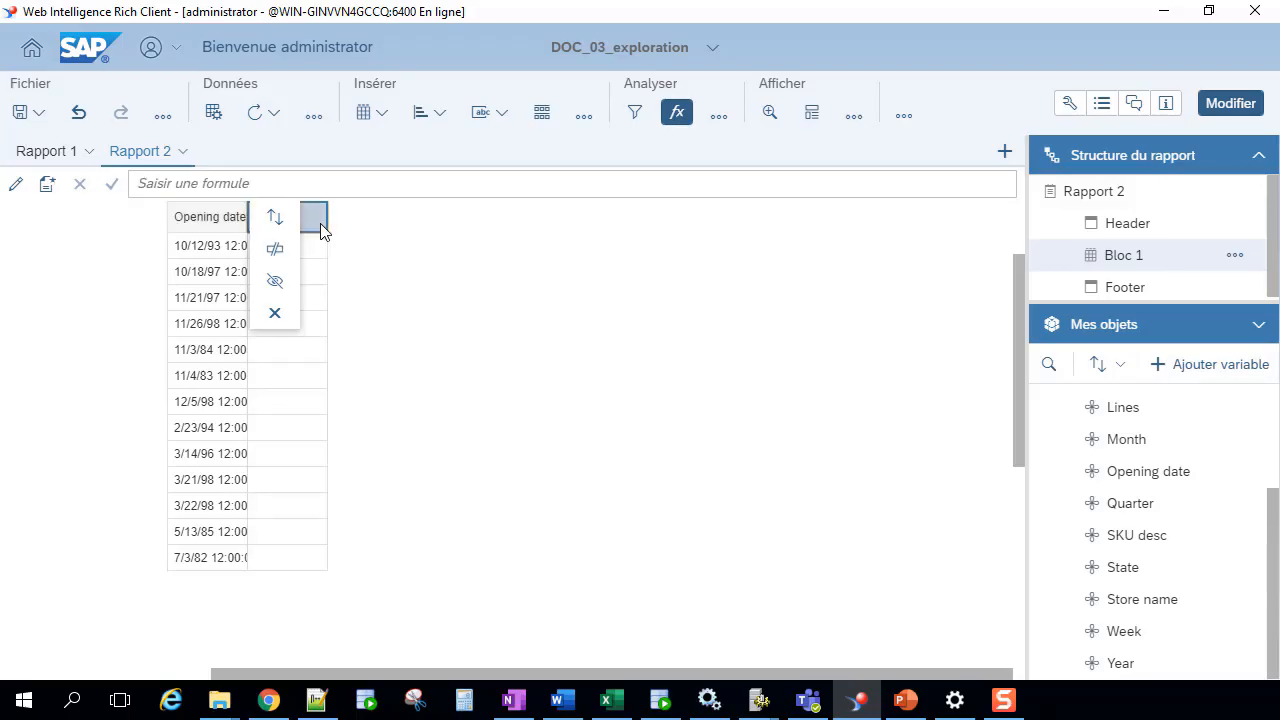
{"action": "left_click", "coordinate": [299, 185]}
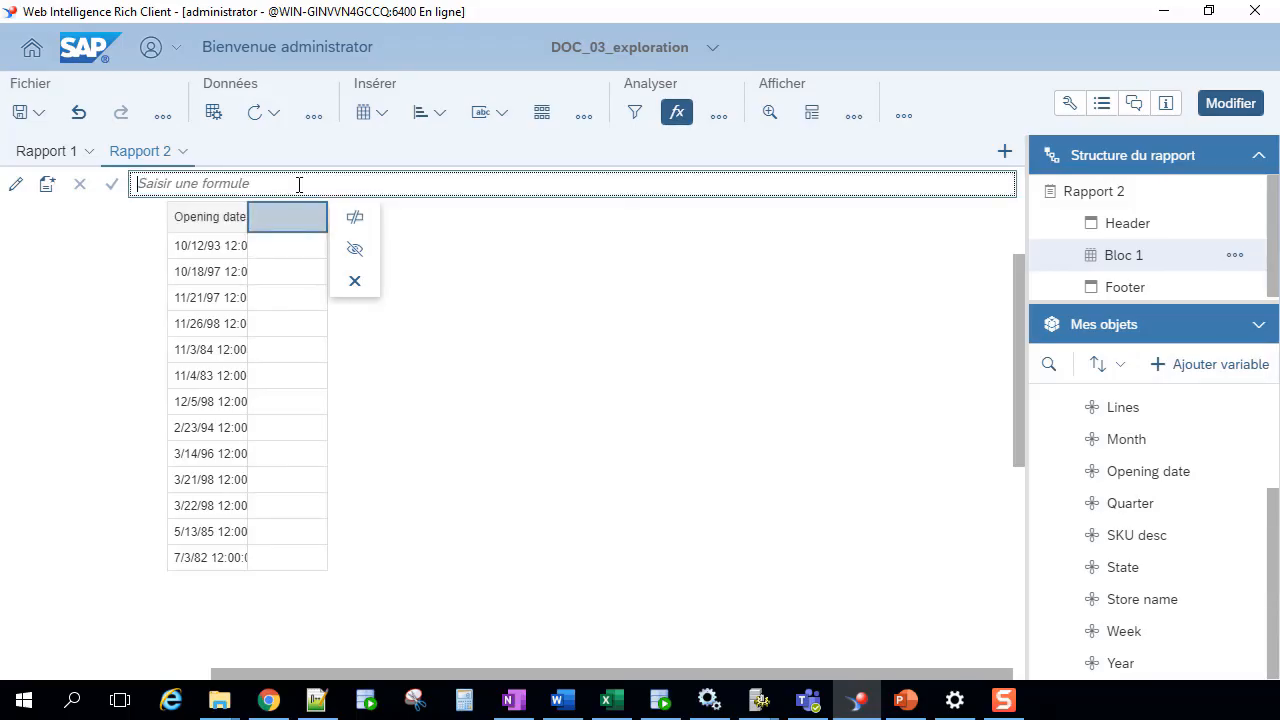
{"action": "type", "text": "Ma_D"}
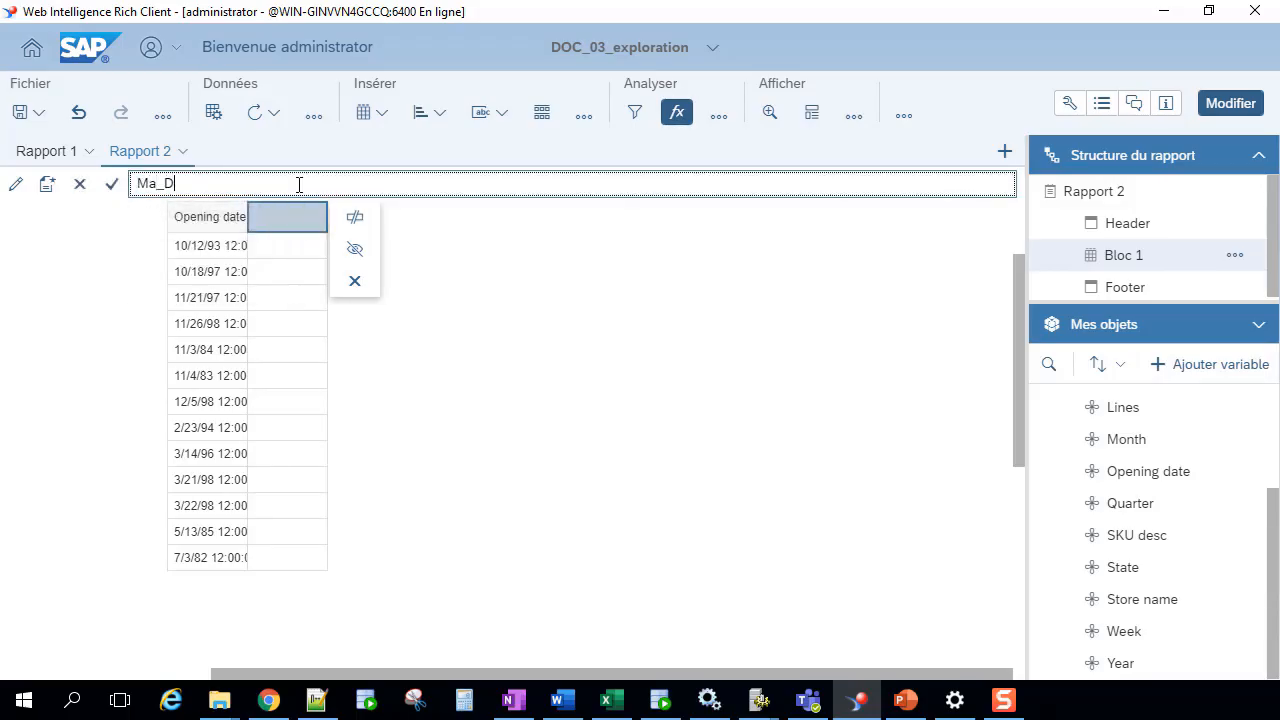
{"action": "type", "text": "ate"}
{"action": "key", "text": "Return"}
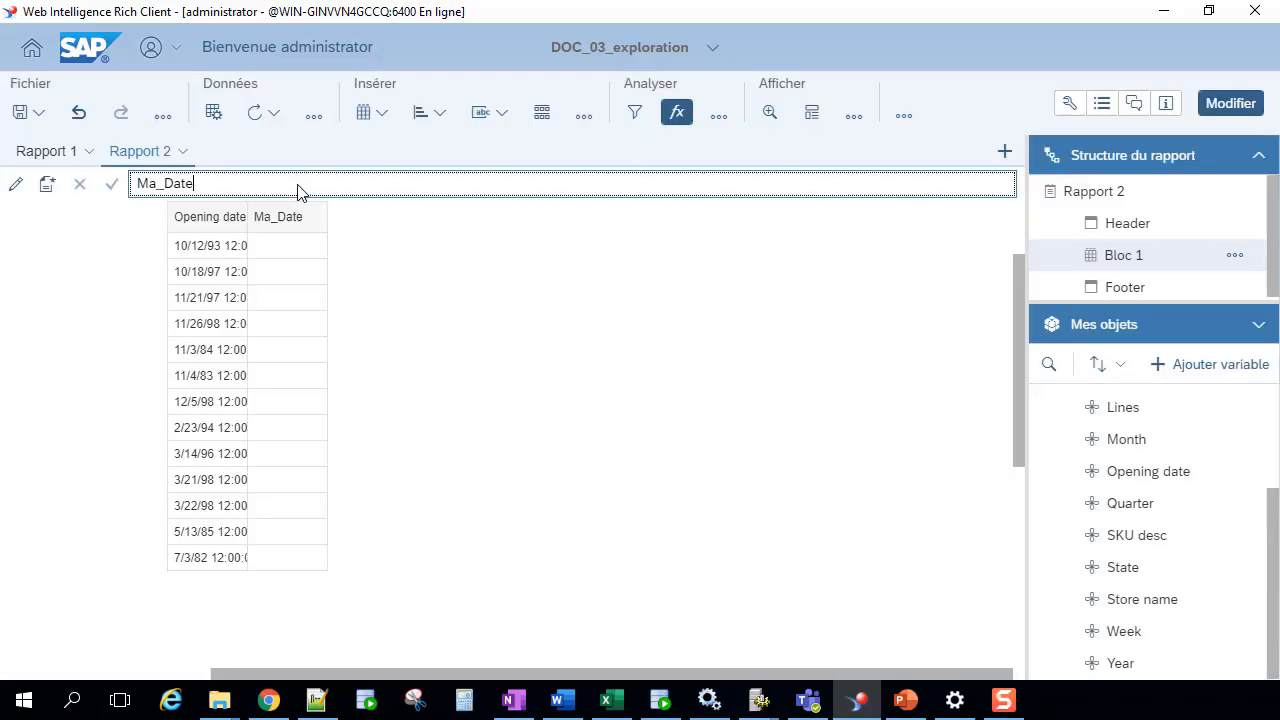
Step: Fill the Ma_Date column beside Opening date with the formula =DateActuelle()
{"action": "left_click", "coordinate": [282, 246]}
{"action": "left_click", "coordinate": [222, 183]}
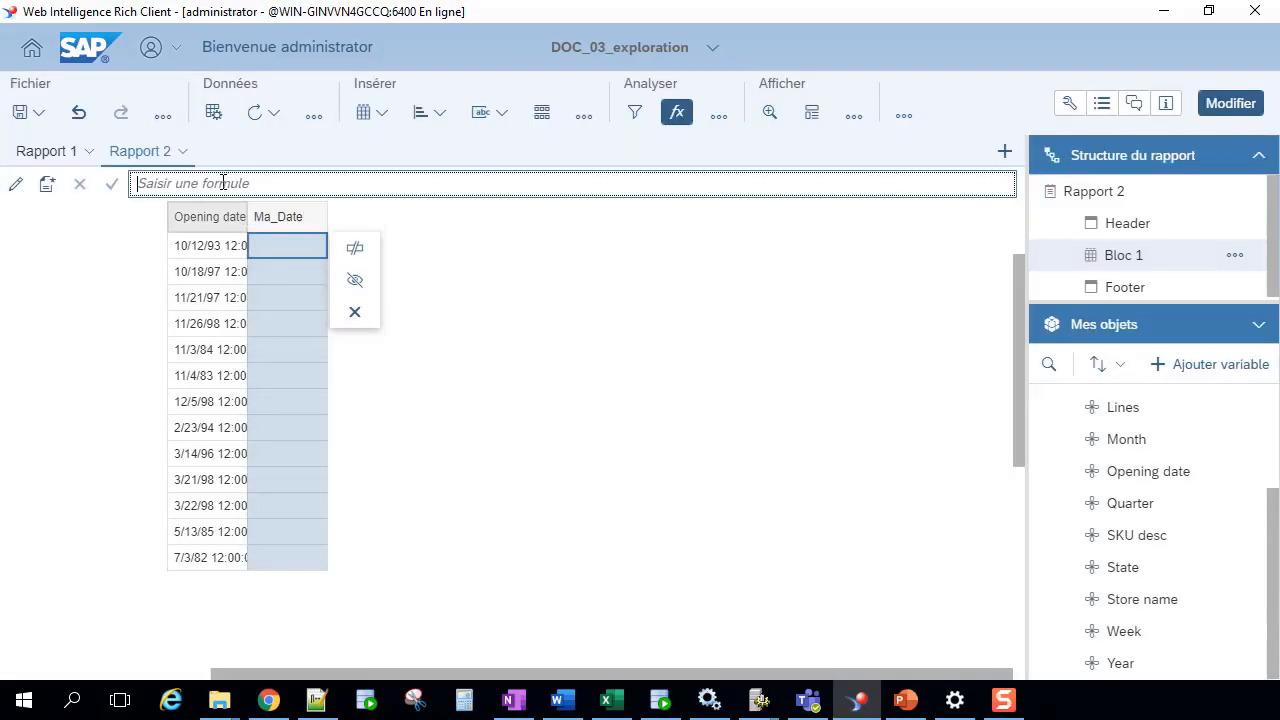
{"action": "type", "text": "=date"}
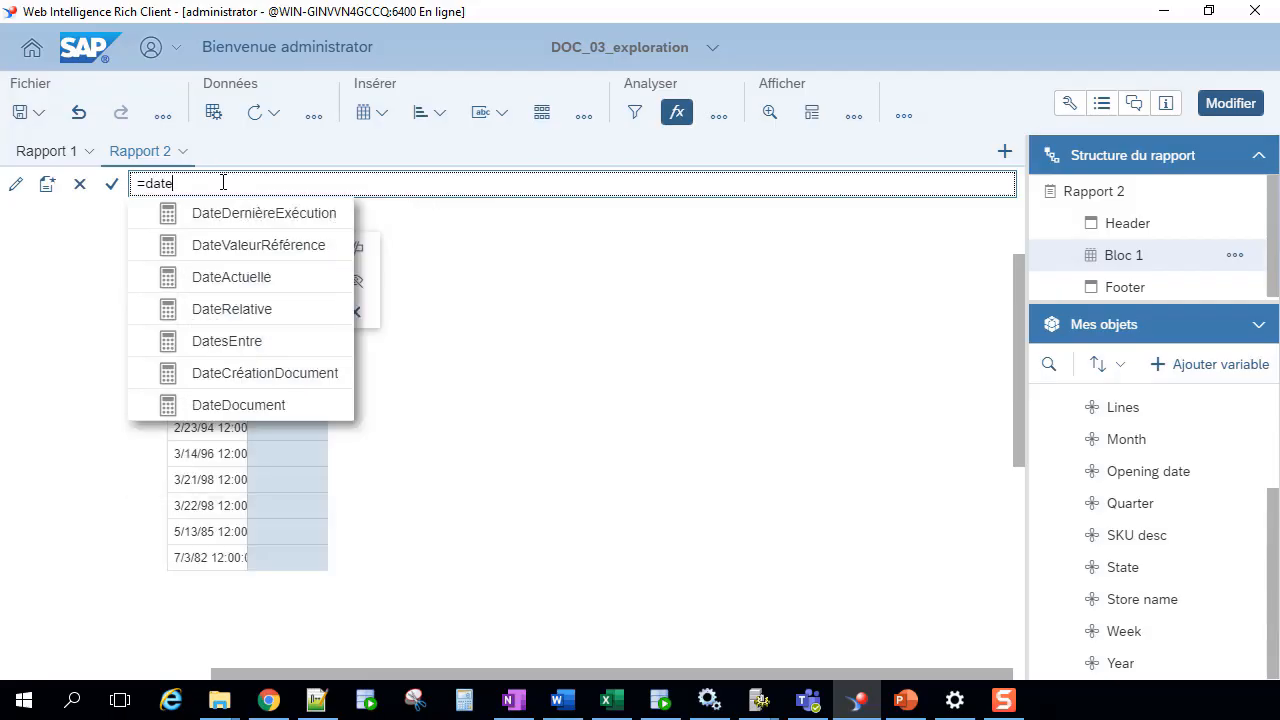
{"action": "left_click", "coordinate": [259, 277]}
{"action": "key", "text": "Return"}
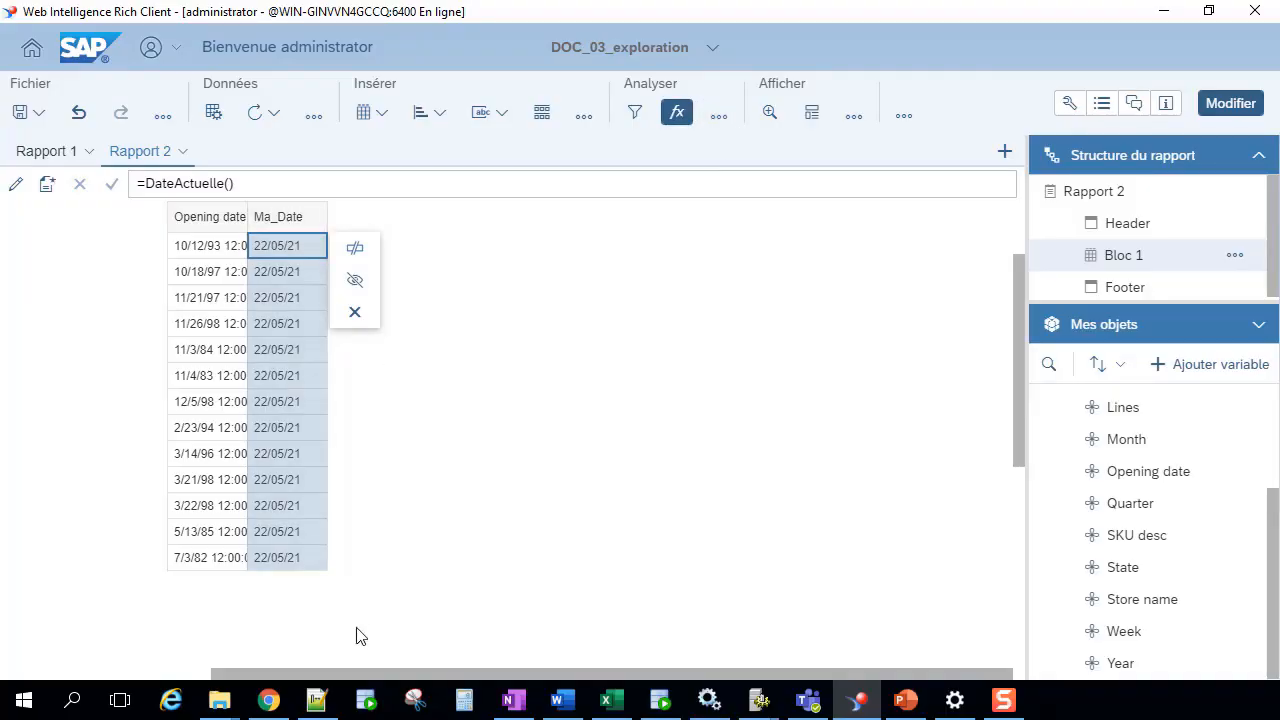
Step: Insert a column to the right of Ma_Date and set its header to Fct_FormatDate
{"action": "left_click", "coordinate": [303, 218]}
{"action": "right_click", "coordinate": [303, 216]}
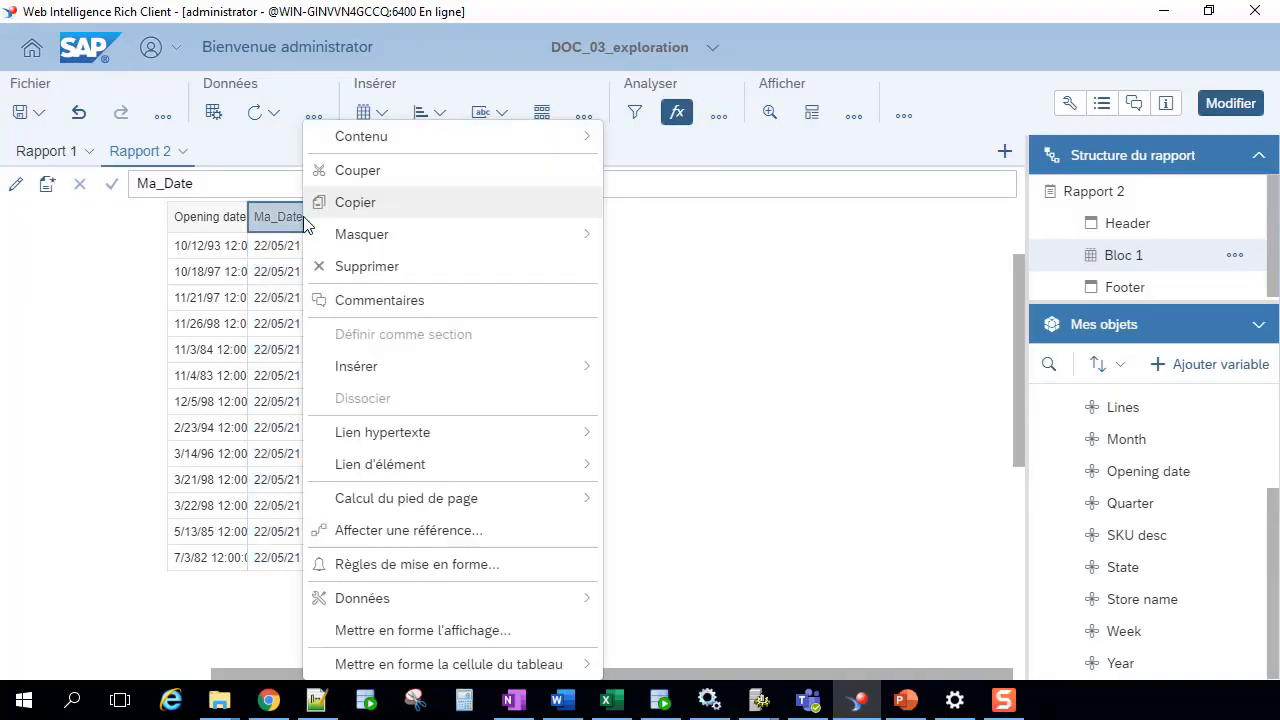
{"action": "mouse_move", "coordinate": [514, 366]}
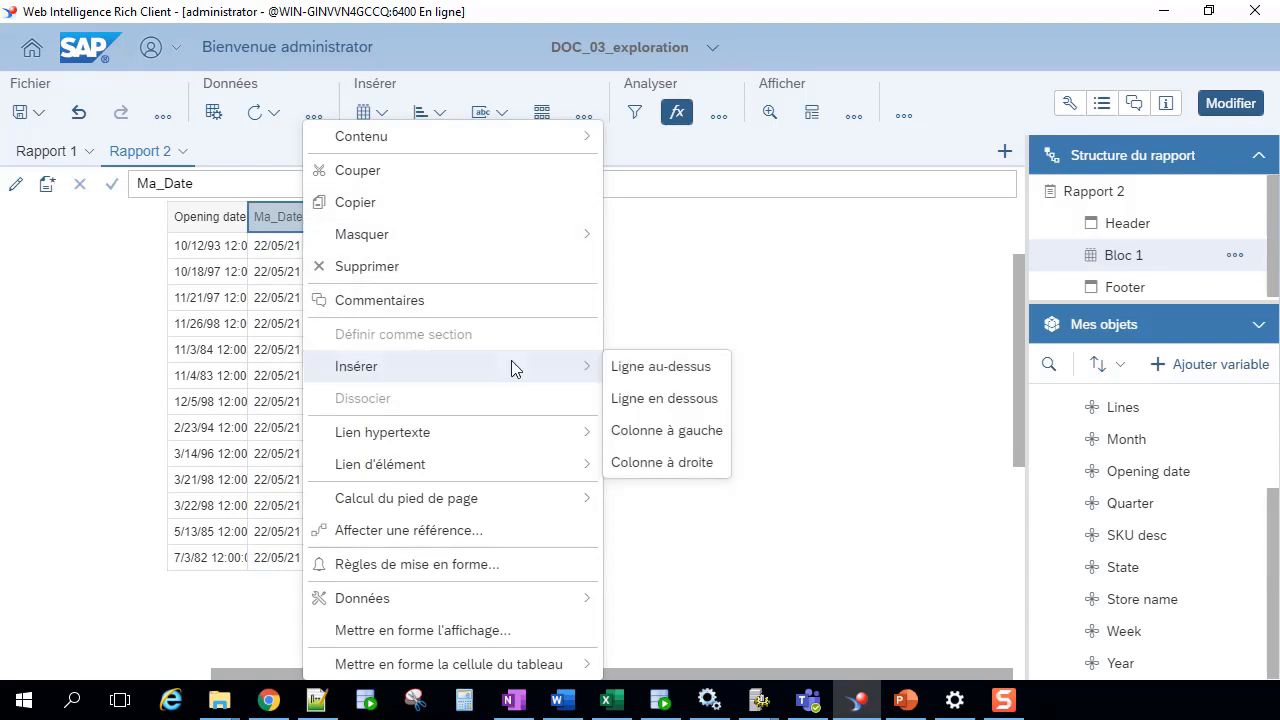
{"action": "left_click", "coordinate": [662, 462]}
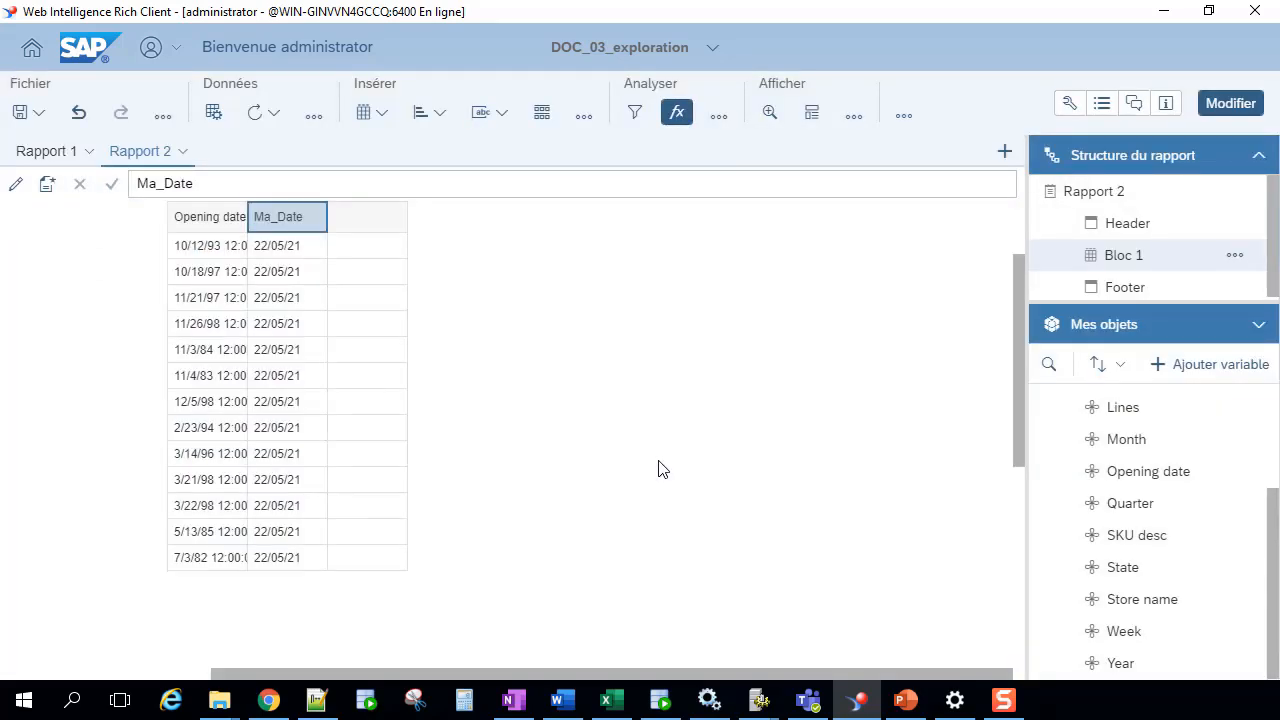
{"action": "left_click", "coordinate": [389, 220]}
{"action": "left_click", "coordinate": [245, 186]}
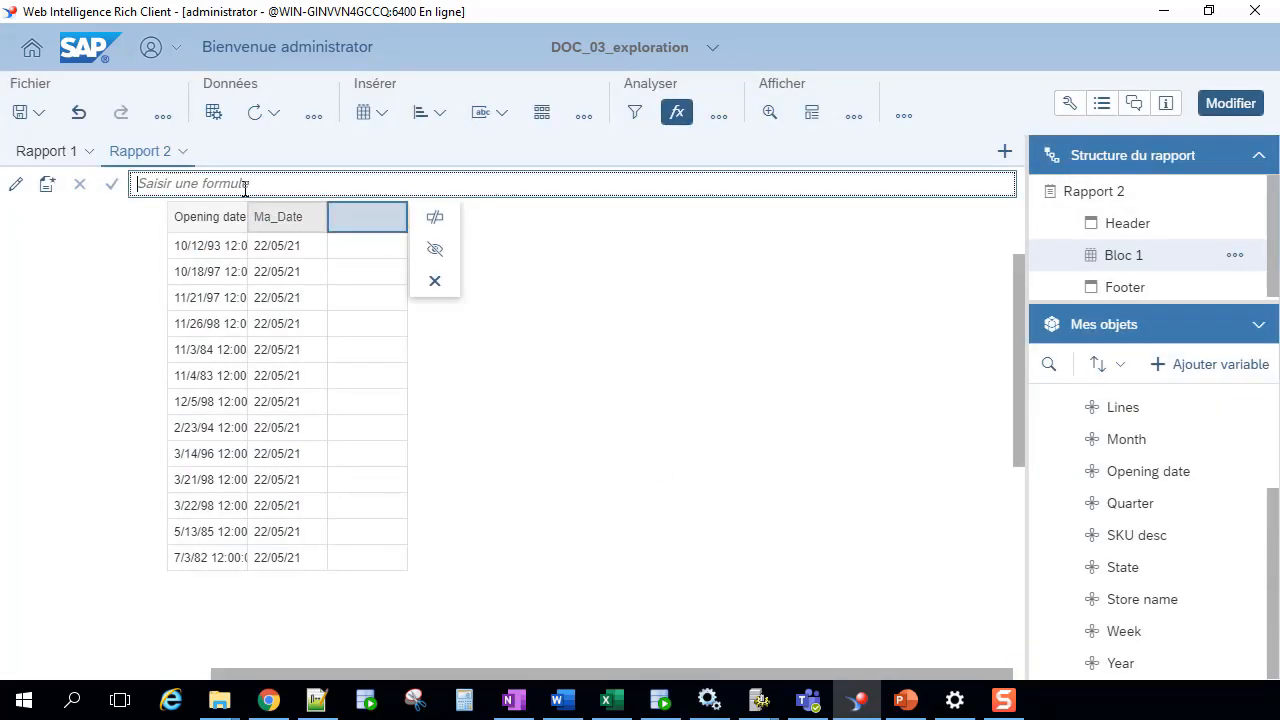
{"action": "type", "text": "Fct_Fo"}
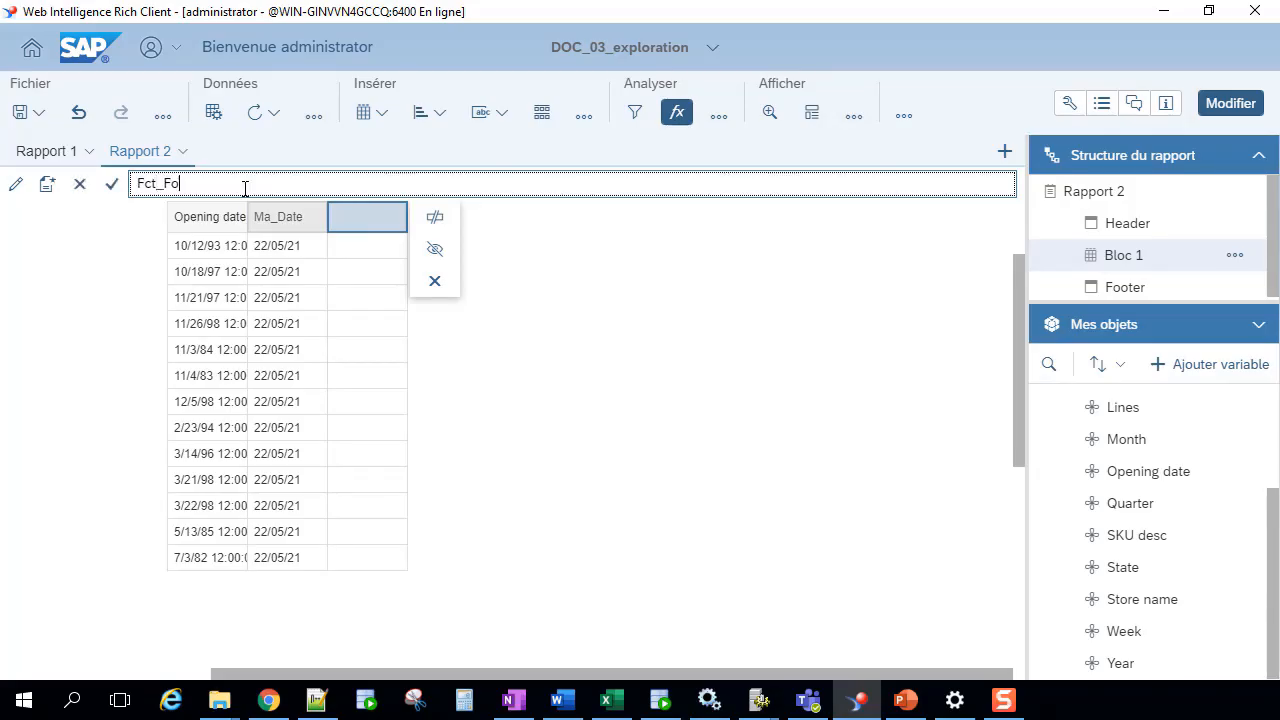
{"action": "type", "text": "rmatDate"}
{"action": "key", "text": "Return"}
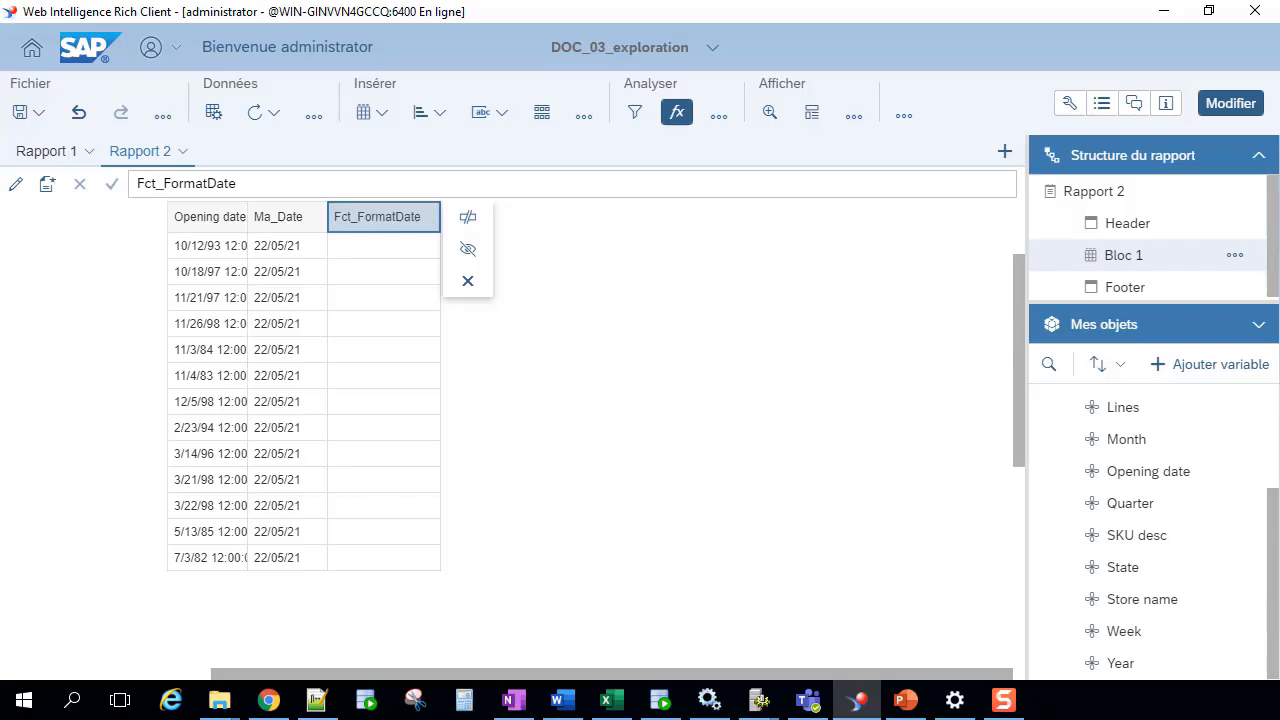
{"action": "key", "text": "alt+Tab"}
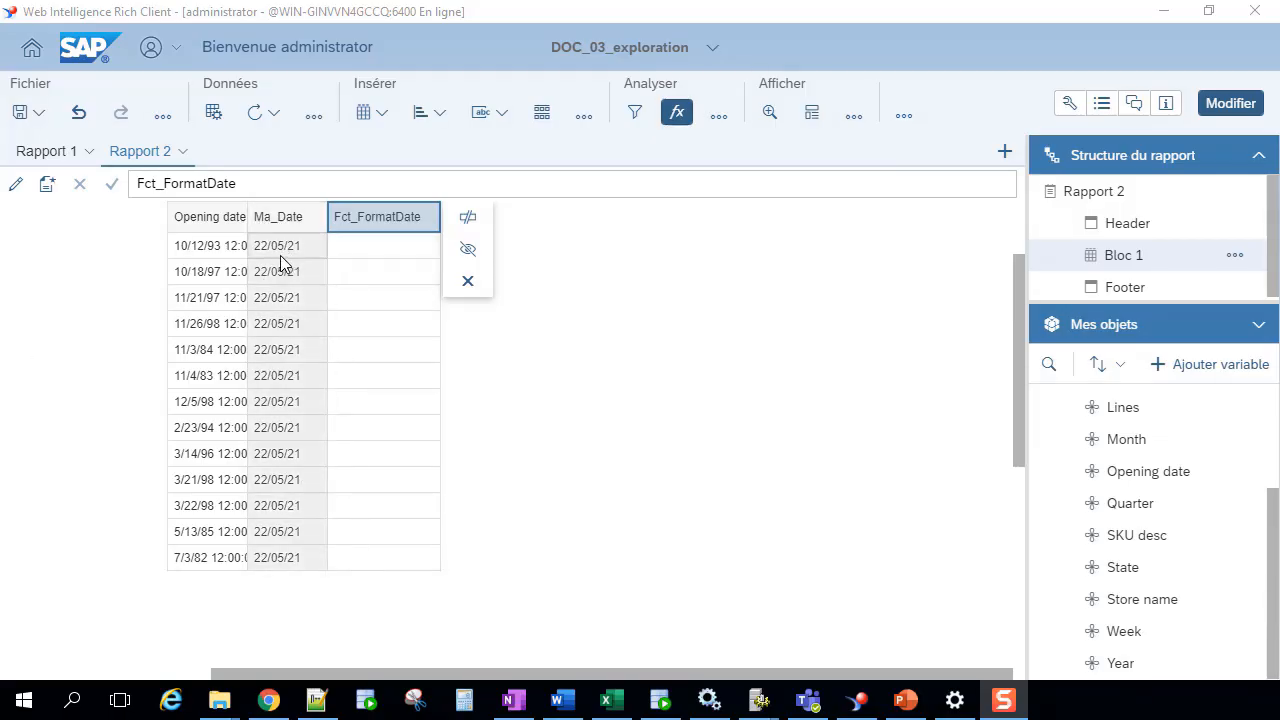
Step: Fill the Fct_FormatDate column with the formula =FormatDate(DateActuelle();"d")
{"action": "left_click", "coordinate": [371, 251]}
{"action": "left_click", "coordinate": [299, 180]}
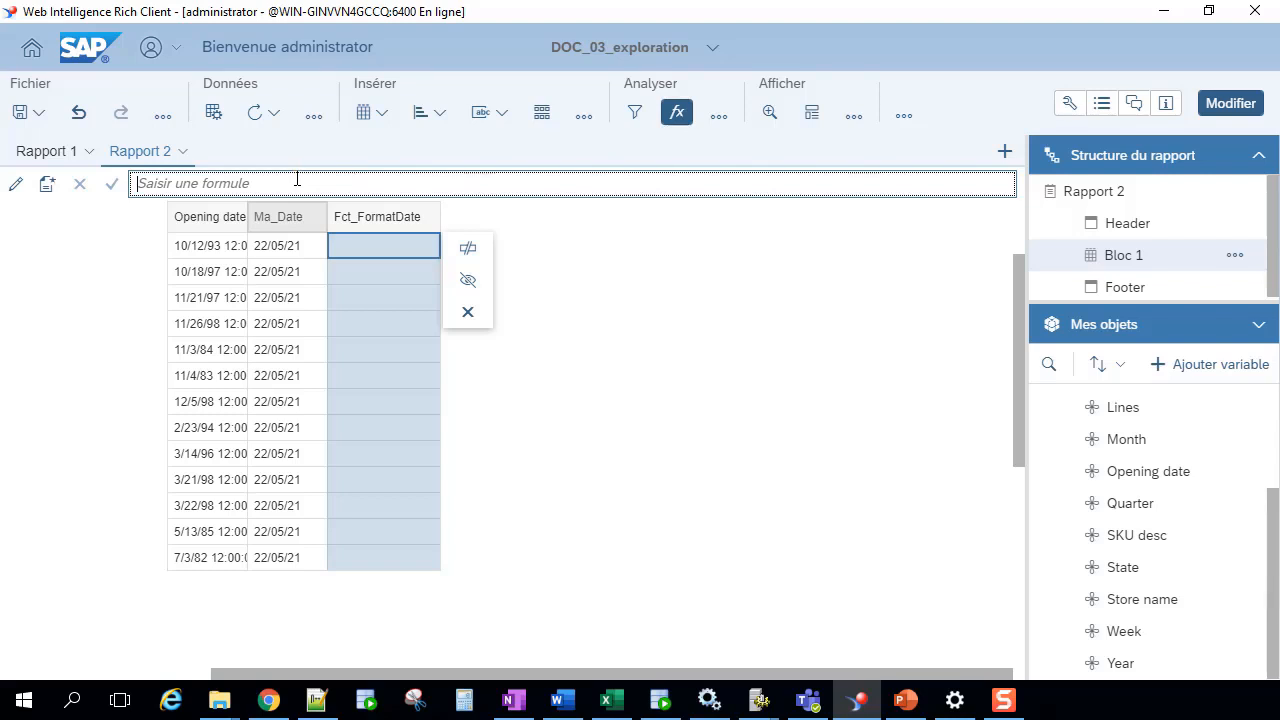
{"action": "type", "text": "=Form"}
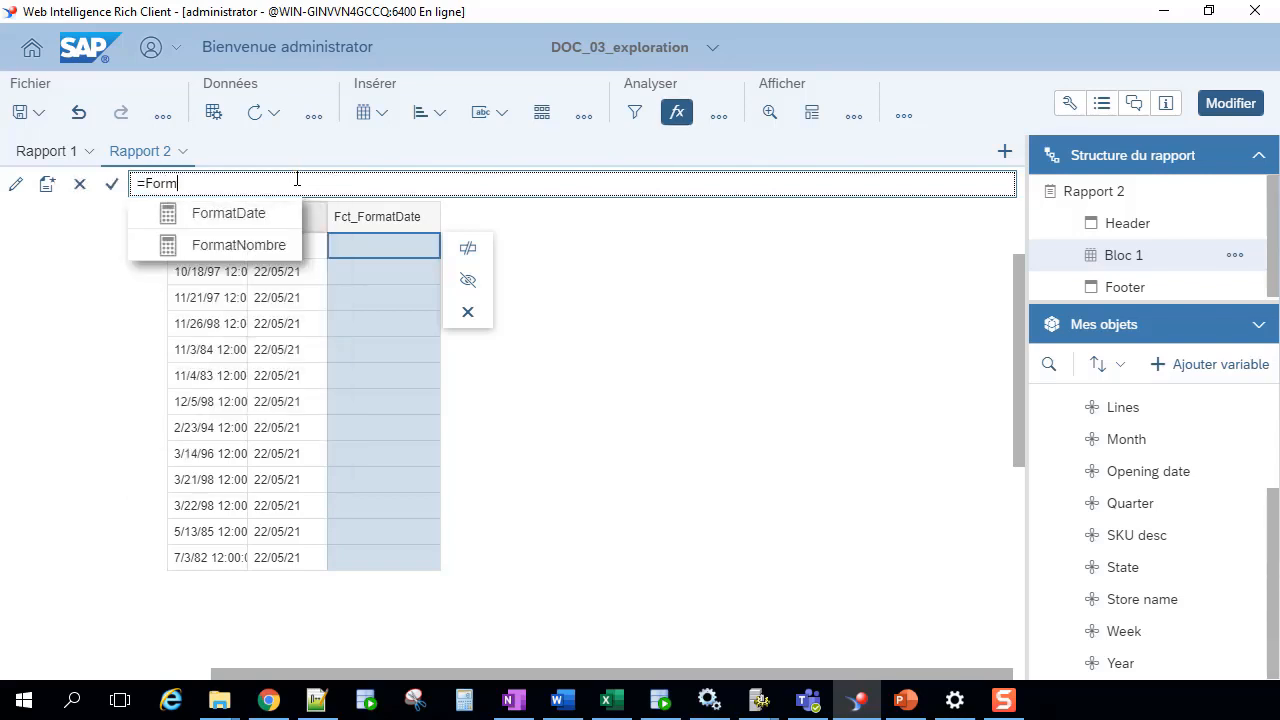
{"action": "key", "text": "Down"}
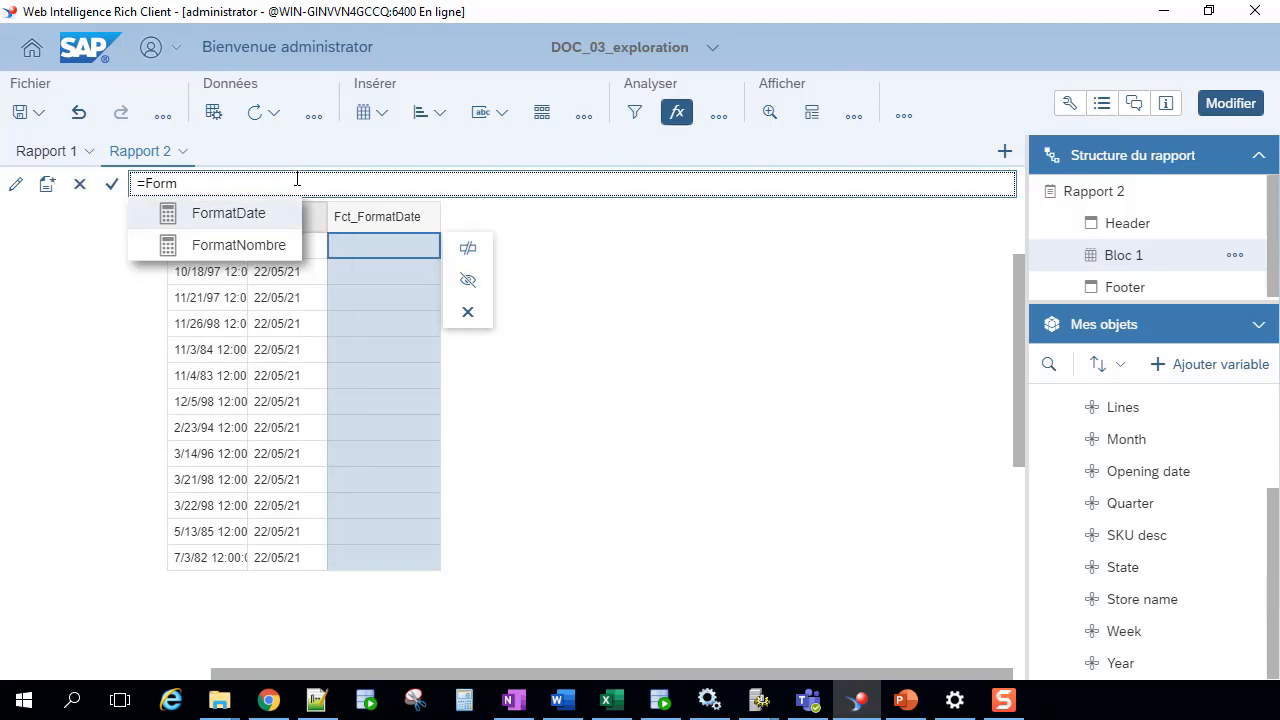
{"action": "key", "text": "Return"}
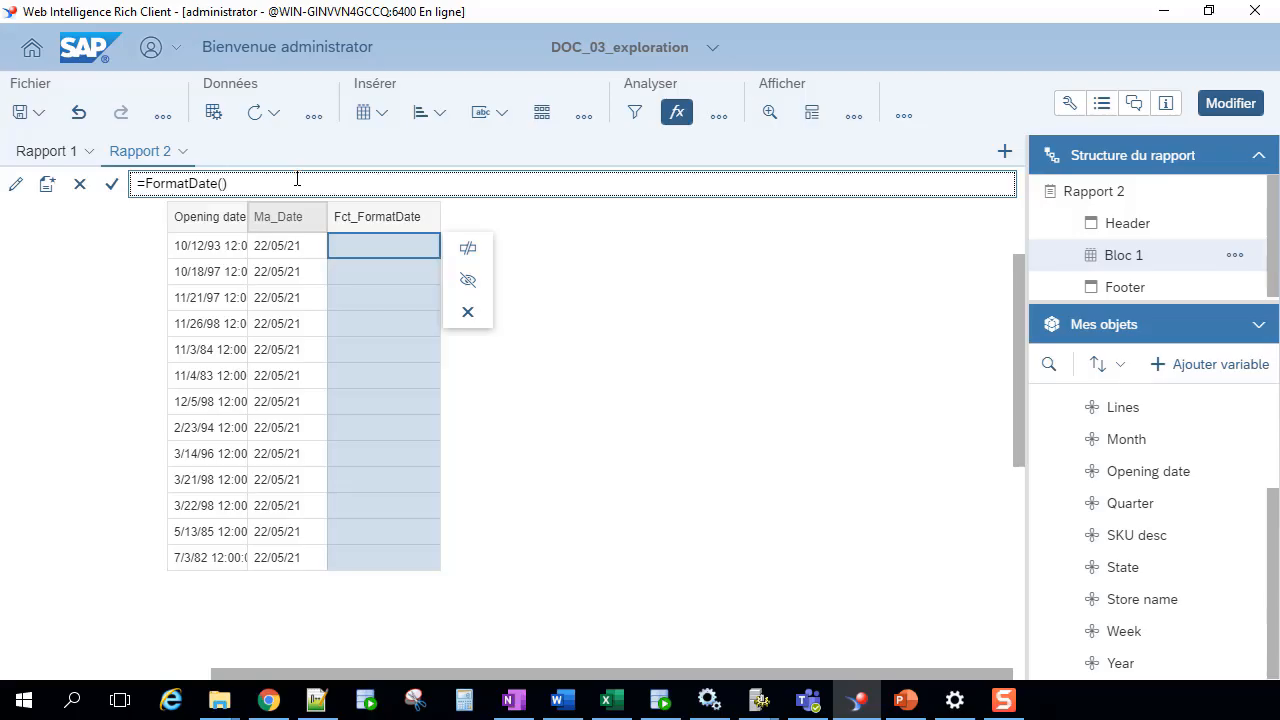
{"action": "type", "text": "Ma"}
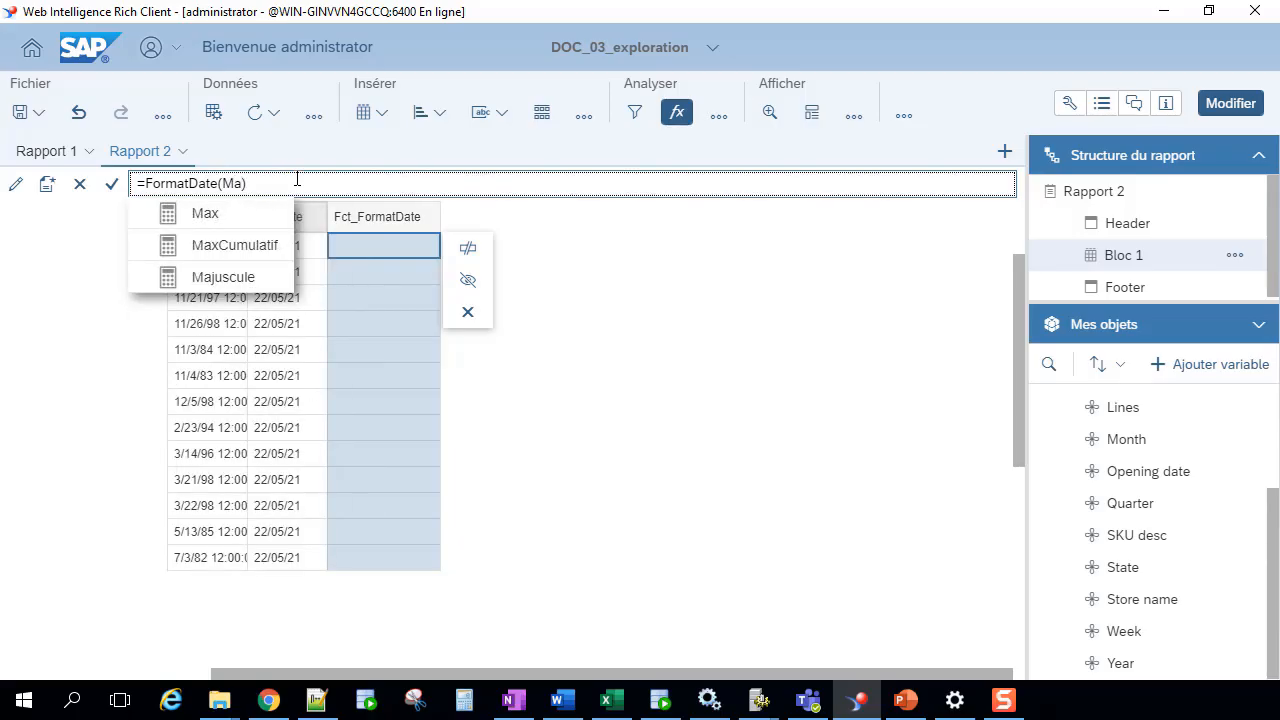
{"action": "key", "text": "BackSpace"}
{"action": "key", "text": "BackSpace"}
{"action": "type", "text": "Da"}
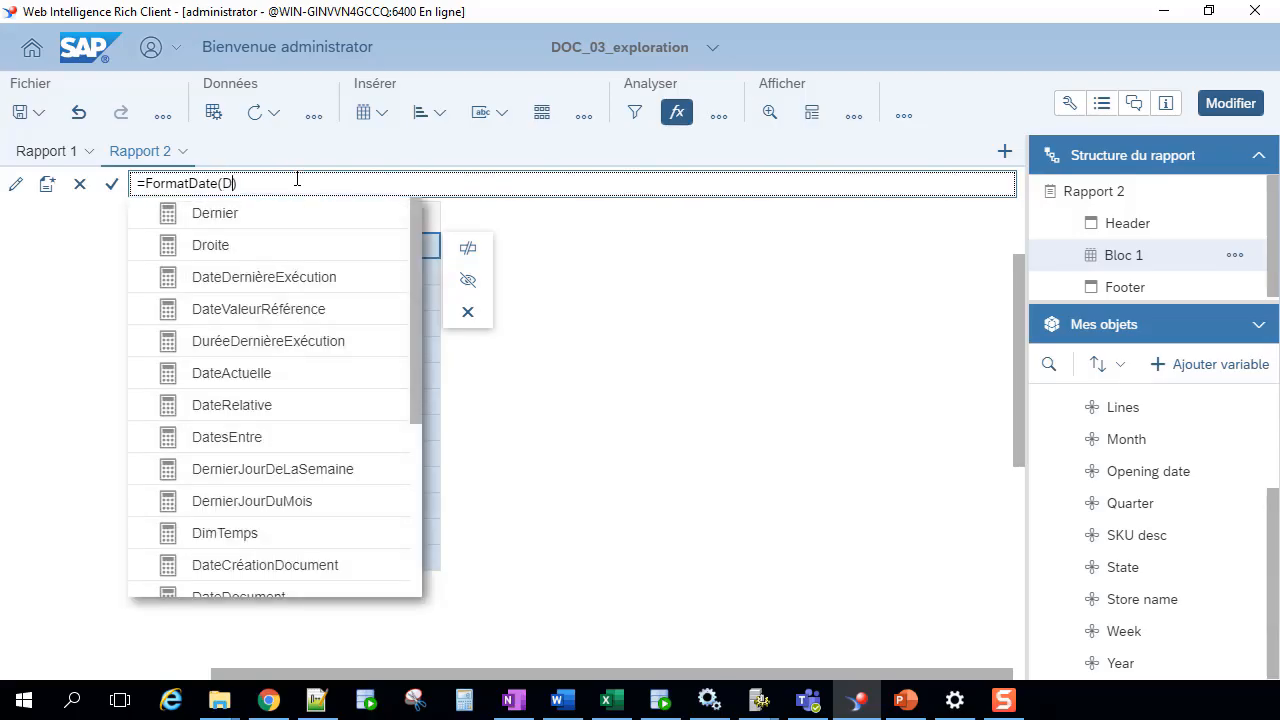
{"action": "key", "text": "Down"}
{"action": "key", "text": "Down"}
{"action": "key", "text": "Down"}
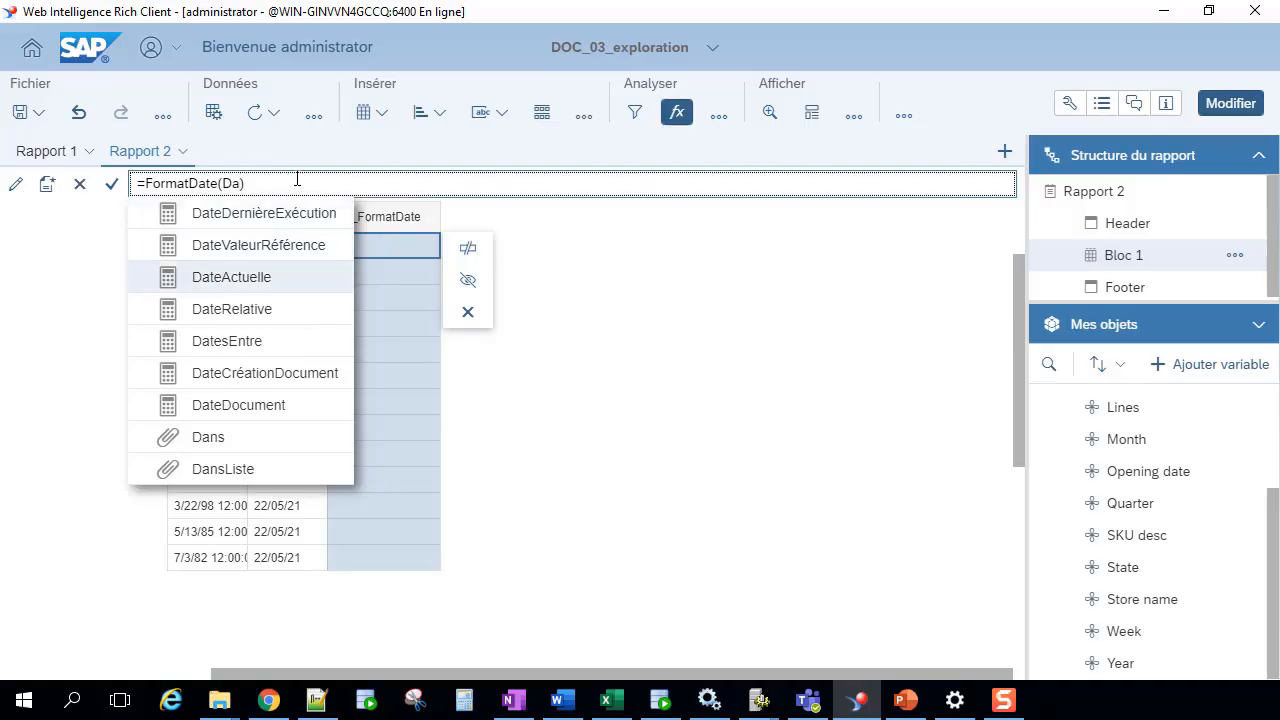
{"action": "key", "text": "Return"}
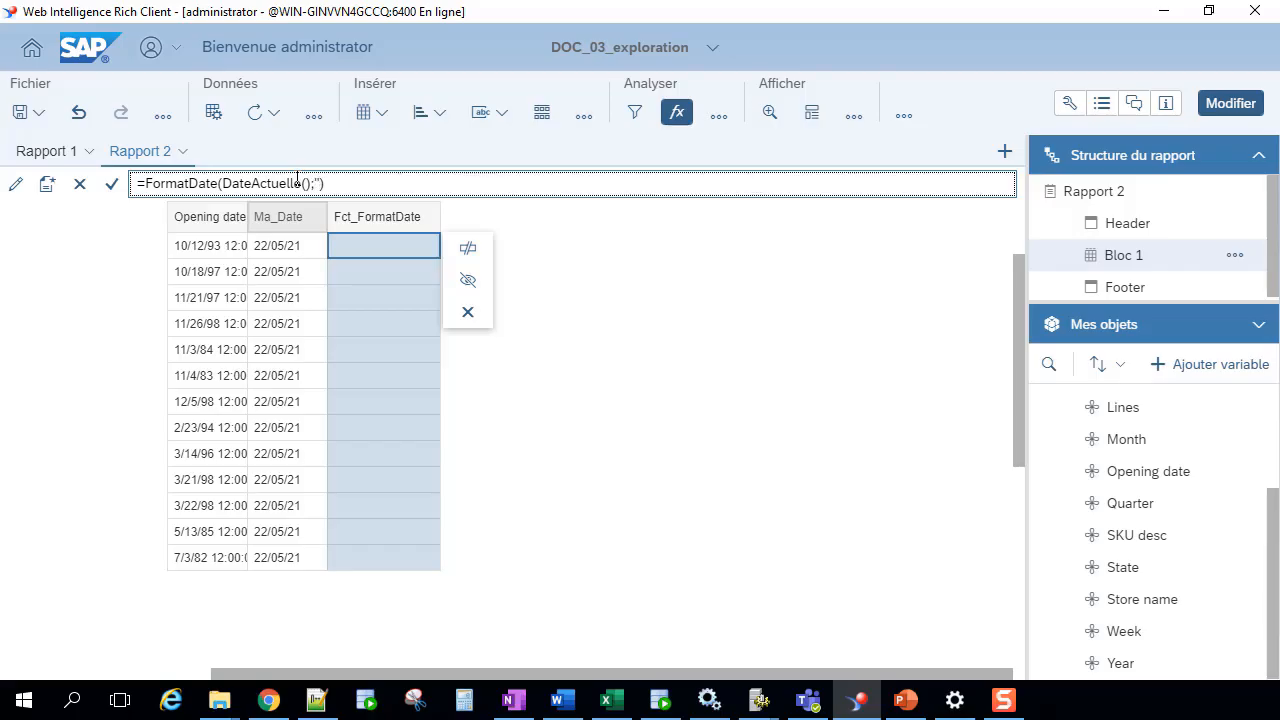
{"action": "type", "text": "d"}
{"action": "key", "text": "Return"}
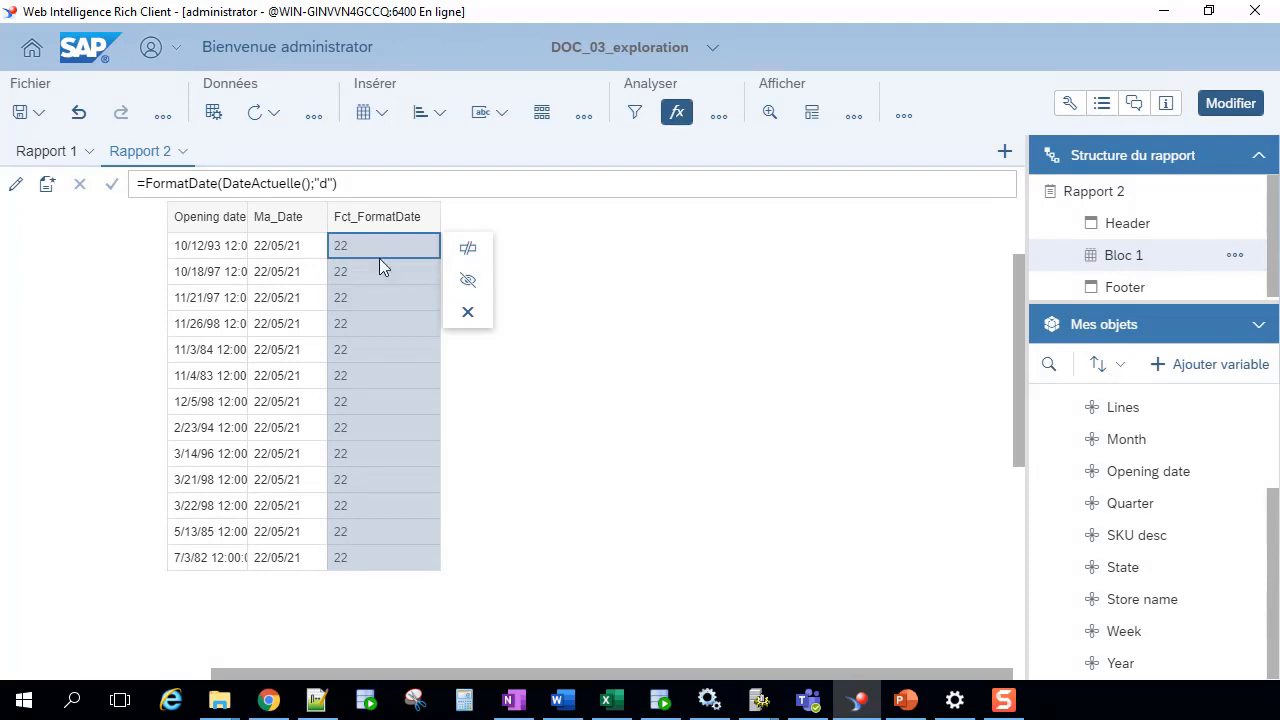
Step: Insert an empty vertical table on Rapport 2, to the right of the existing Opening date table
{"action": "left_click", "coordinate": [686, 270]}
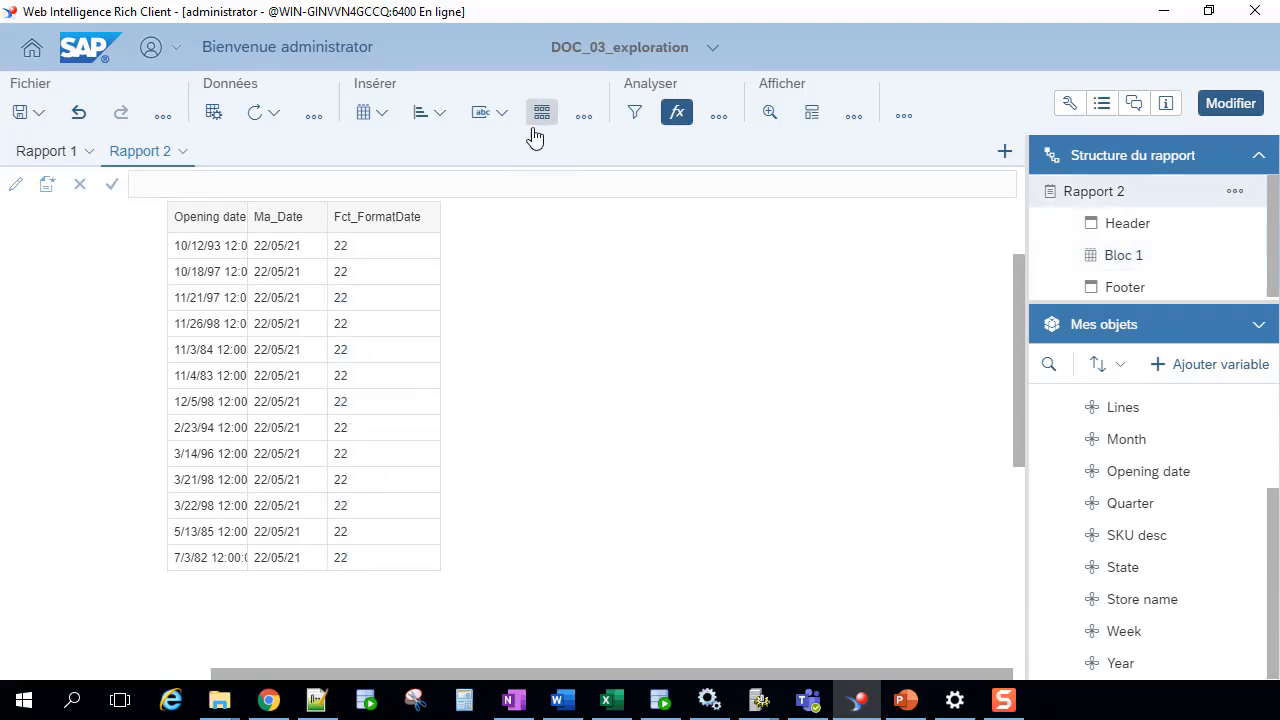
{"action": "left_click", "coordinate": [391, 118]}
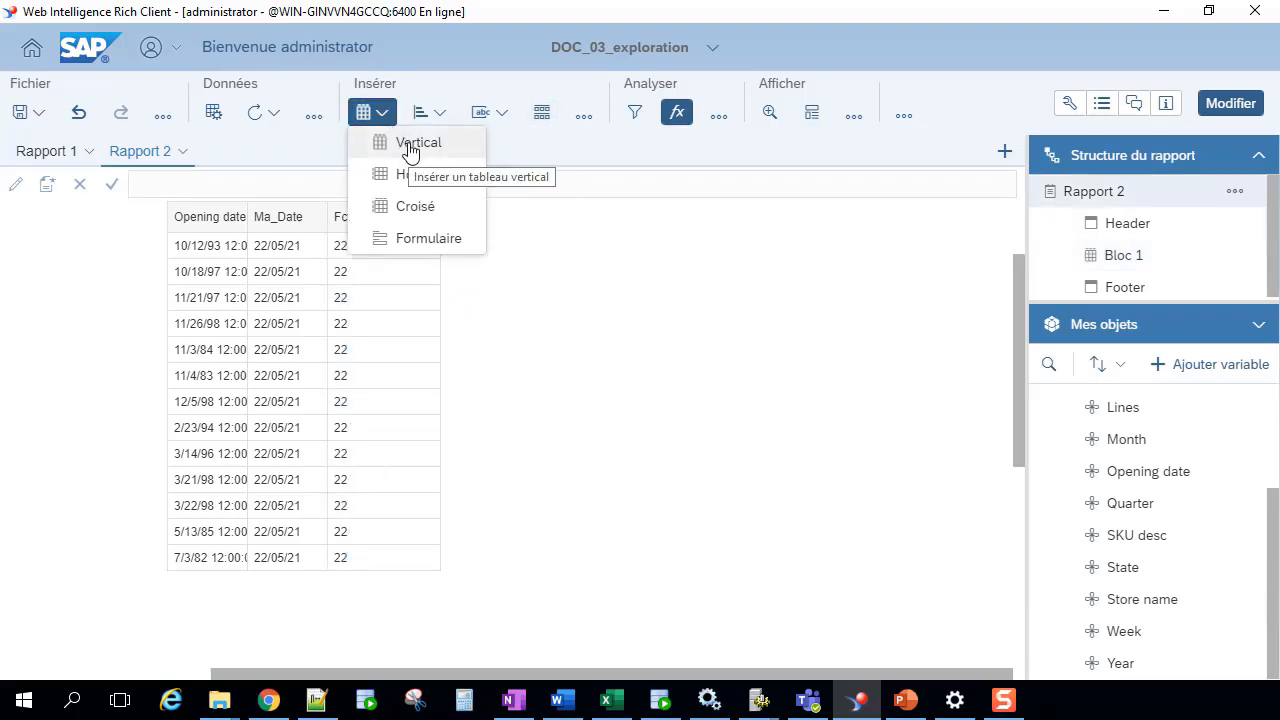
{"action": "left_click", "coordinate": [410, 145]}
{"action": "left_click", "coordinate": [531, 240]}
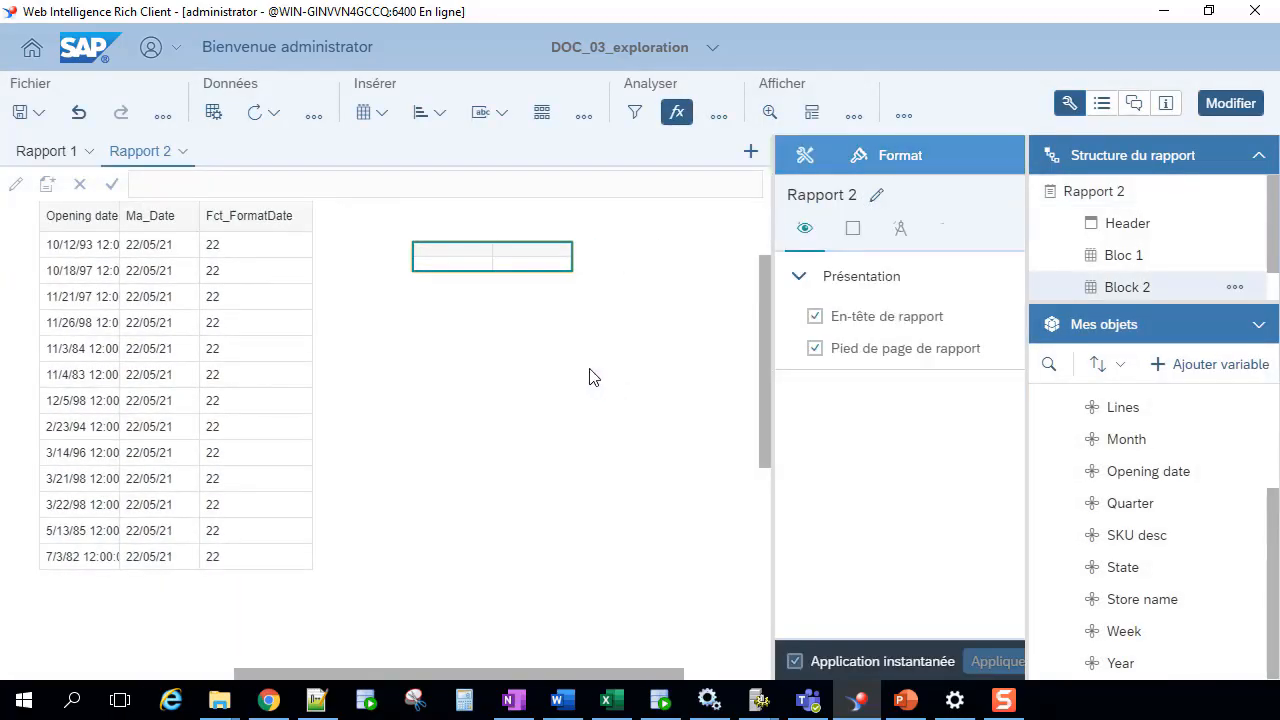
Step: Set the two column headers of the new table to Ma_Date and Fct_Format_Date
{"action": "left_click", "coordinate": [443, 251]}
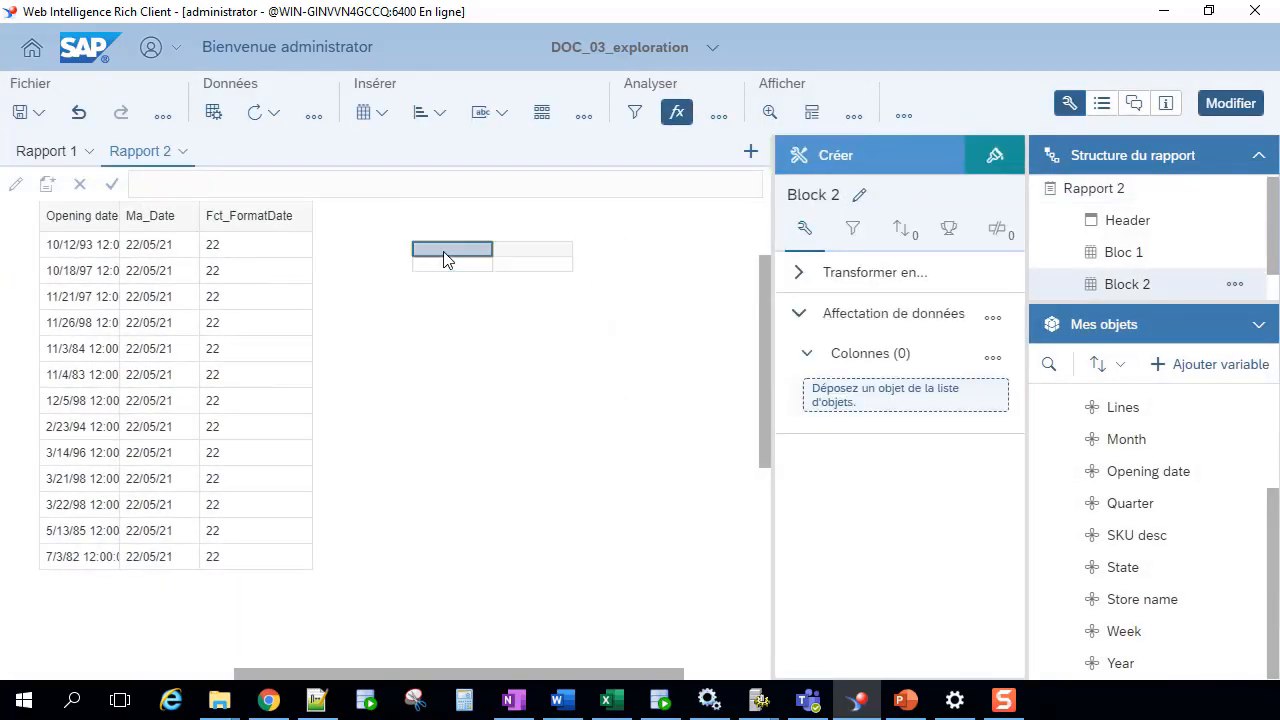
{"action": "left_click", "coordinate": [289, 183]}
{"action": "type", "text": "Ma"}
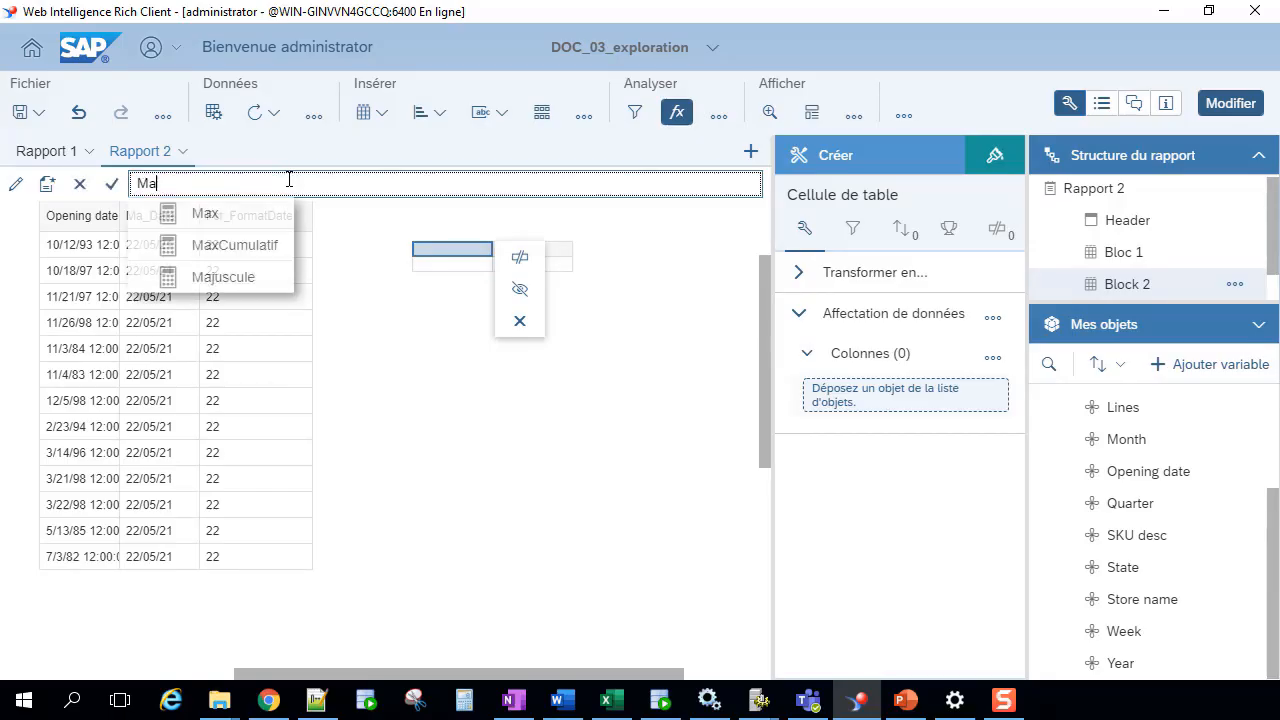
{"action": "type", "text": "_d"}
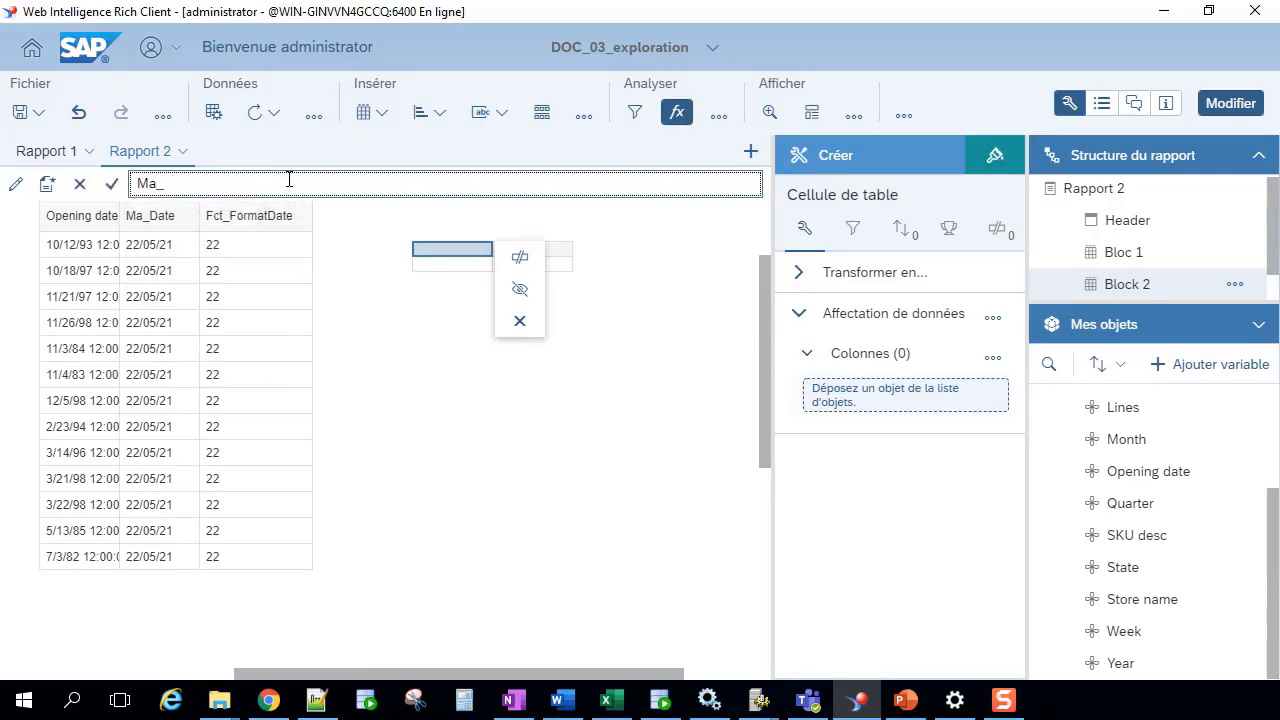
{"action": "key", "text": "Return"}
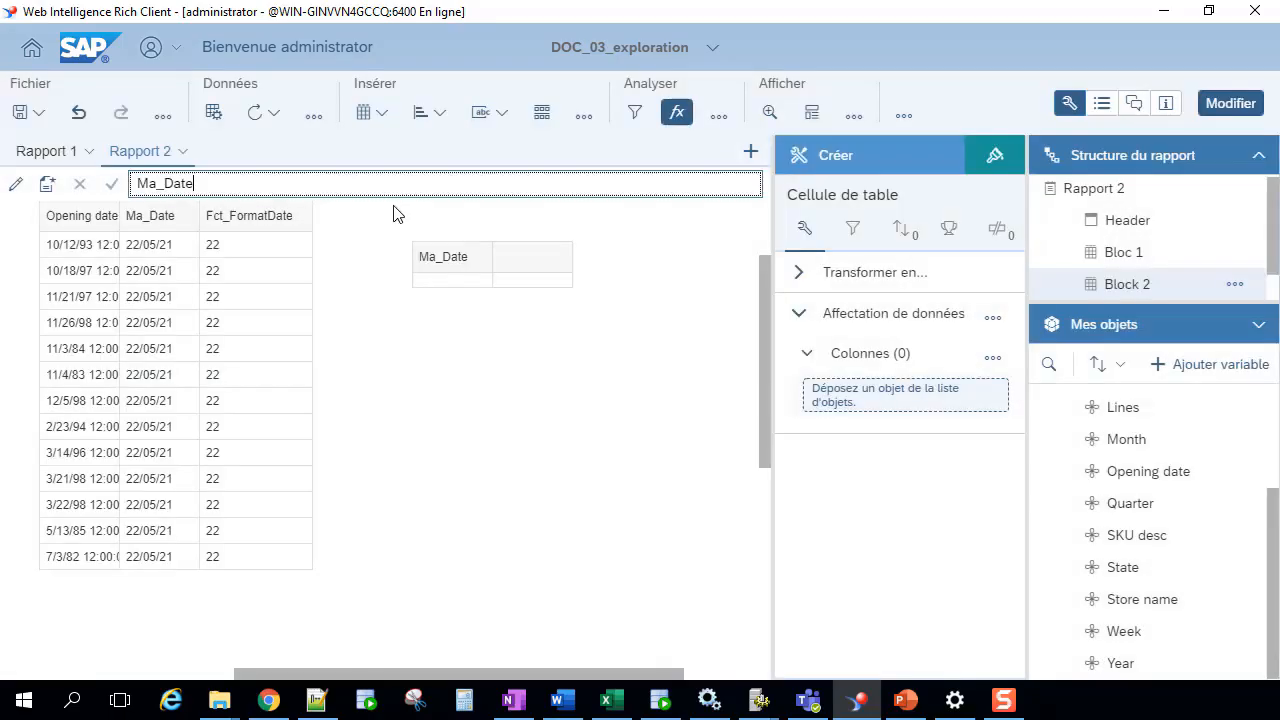
{"action": "left_click", "coordinate": [549, 266]}
{"action": "left_click", "coordinate": [283, 181]}
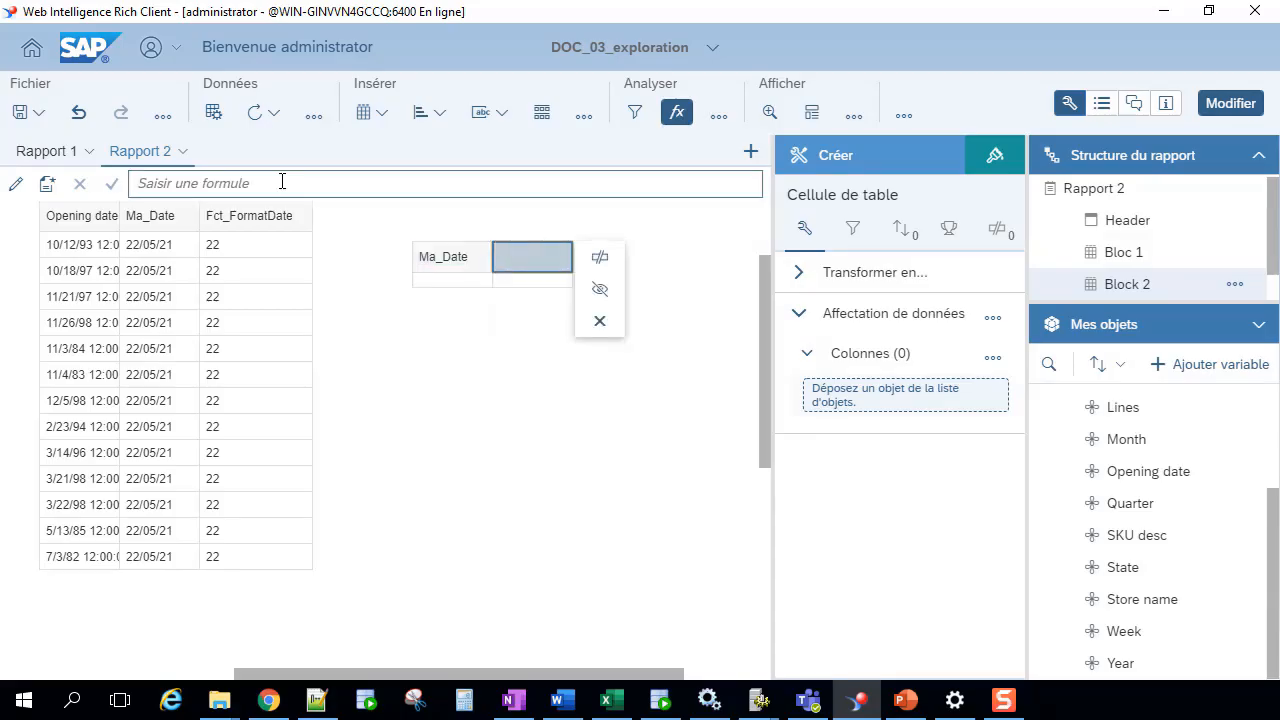
{"action": "type", "text": "Fct_Format_Date"}
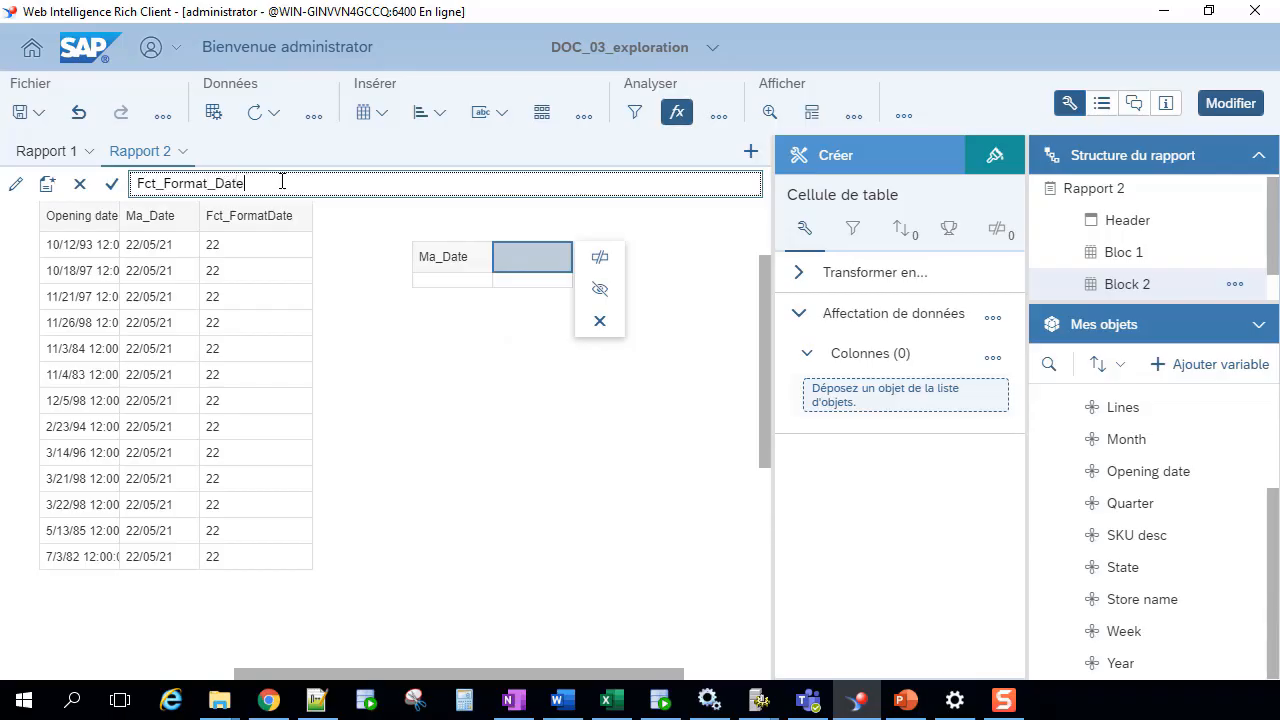
{"action": "key", "text": "Return"}
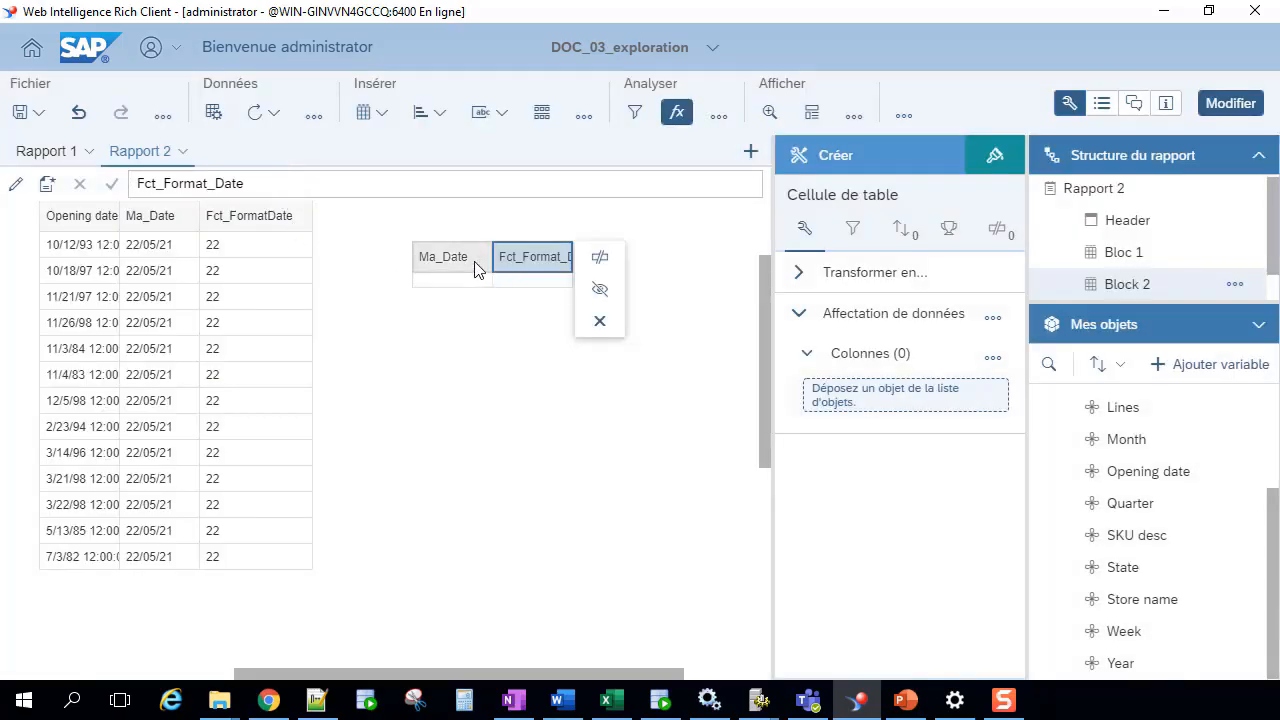
Step: Enter the formula =DateActuelle() in the body cell under Ma_Date in the new table
{"action": "left_click", "coordinate": [150, 248]}
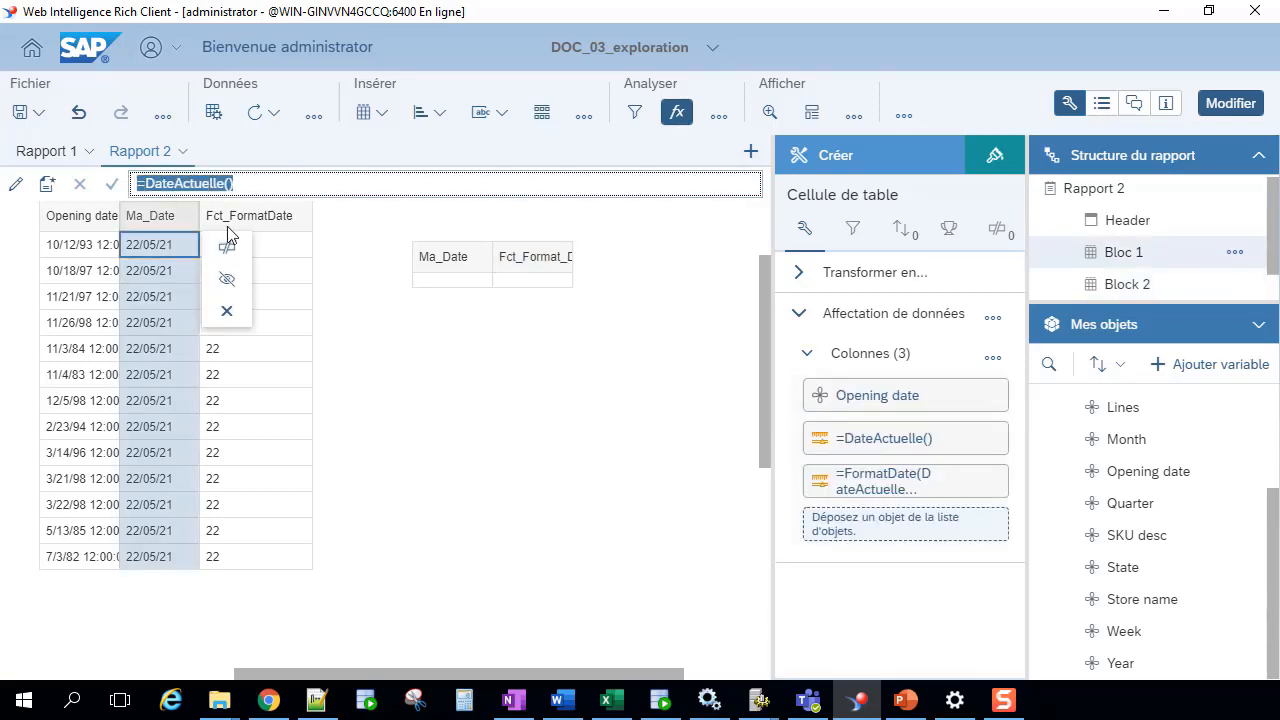
{"action": "left_click", "coordinate": [452, 280]}
{"action": "left_click", "coordinate": [286, 186]}
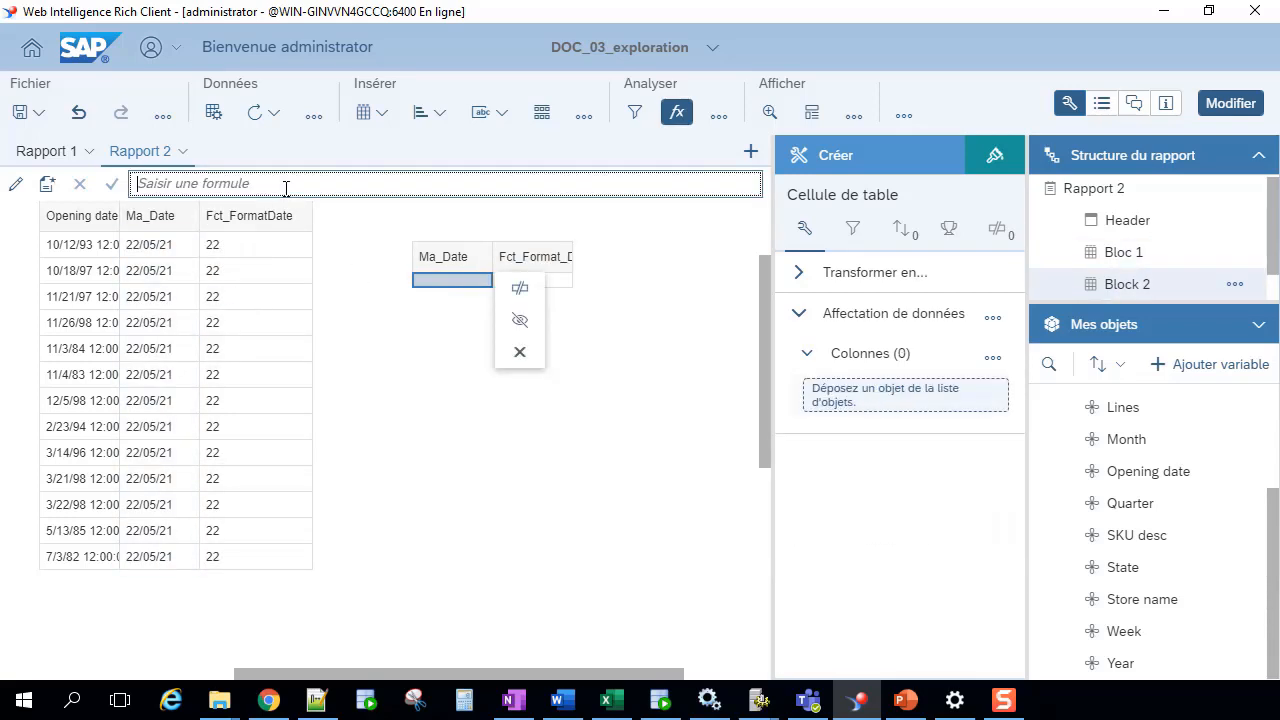
{"action": "type", "text": "=DateActuelle()"}
{"action": "key", "text": "Return"}
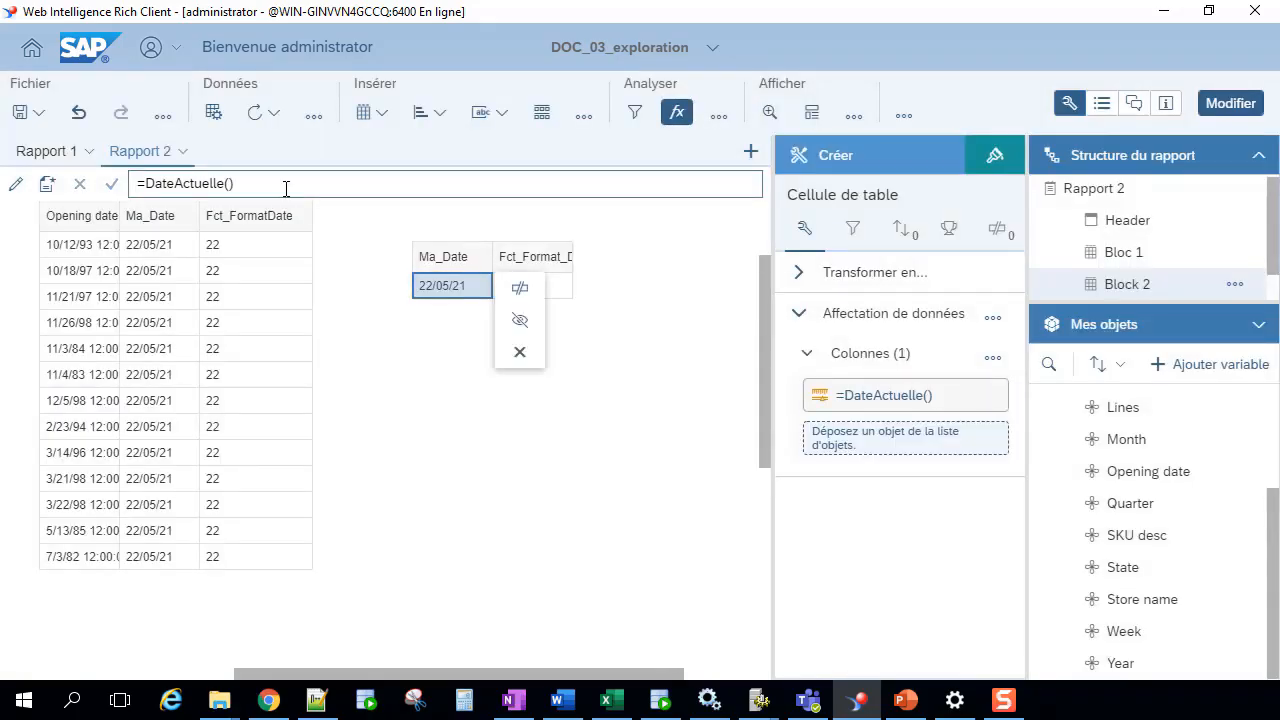
Step: Insert a row below the Ma_Date body cell in the new table
{"action": "left_click", "coordinate": [457, 289]}
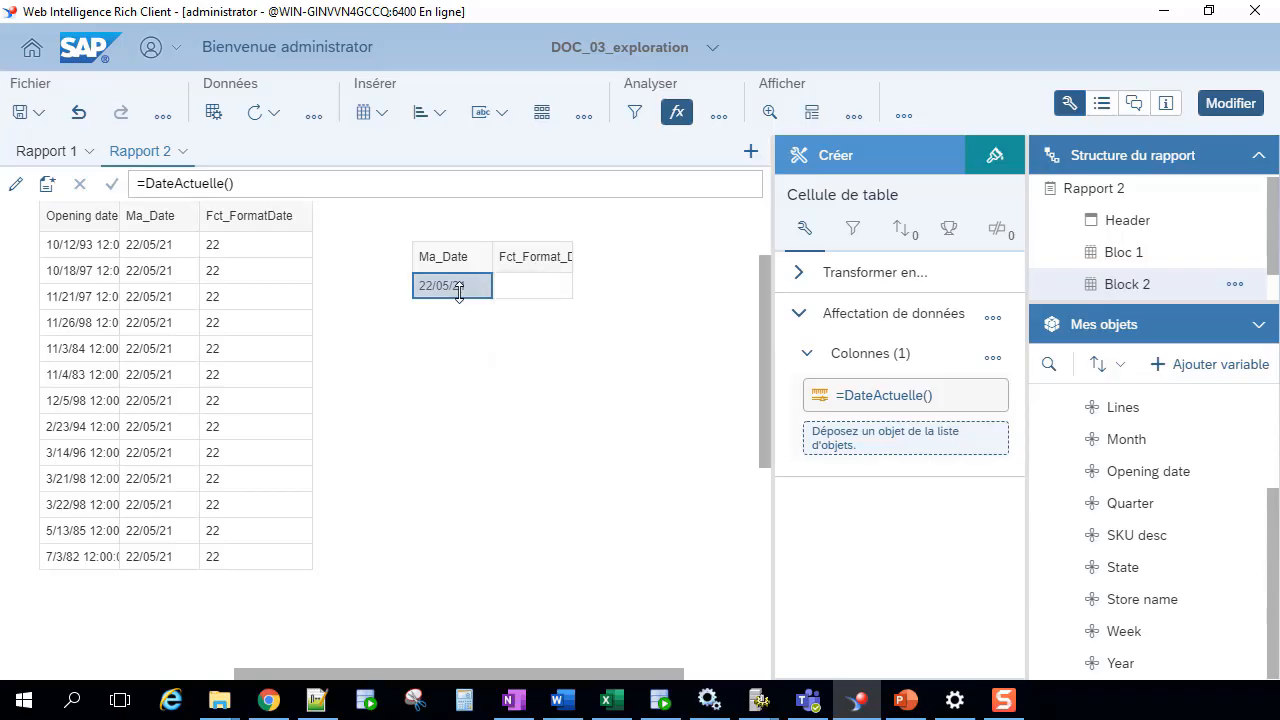
{"action": "right_click", "coordinate": [457, 289]}
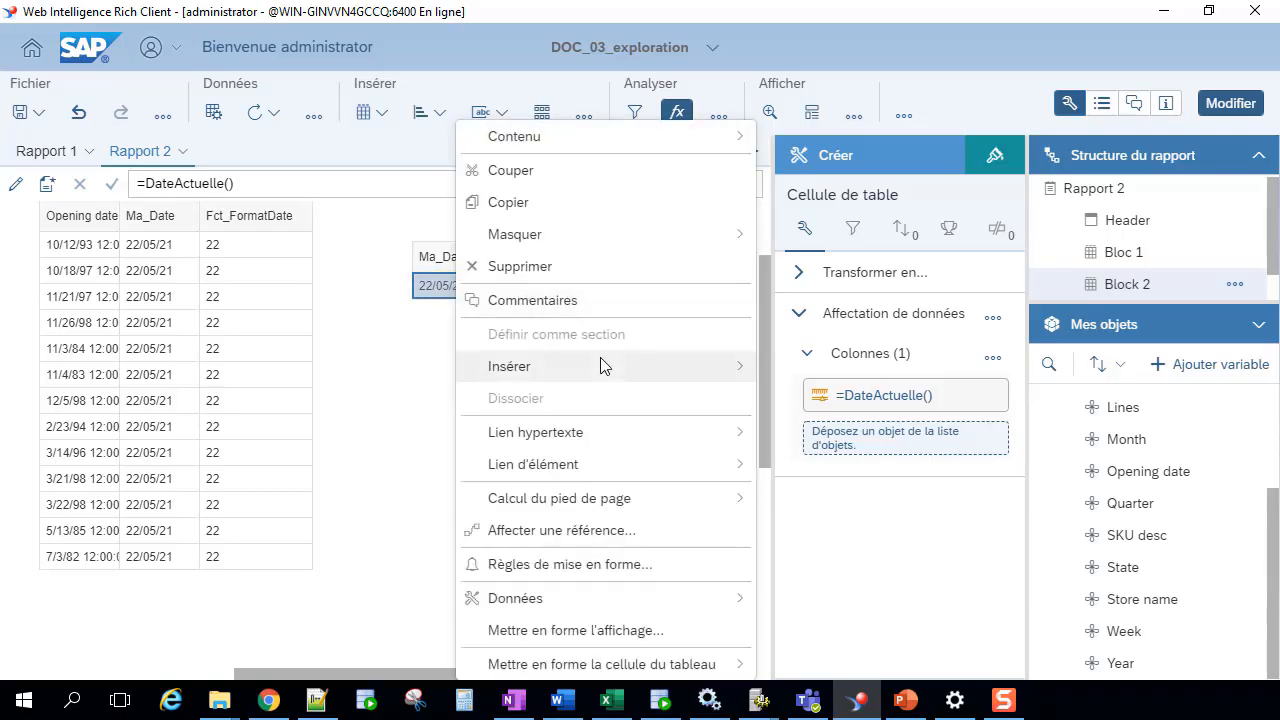
{"action": "mouse_move", "coordinate": [671, 368]}
{"action": "left_click", "coordinate": [838, 399]}
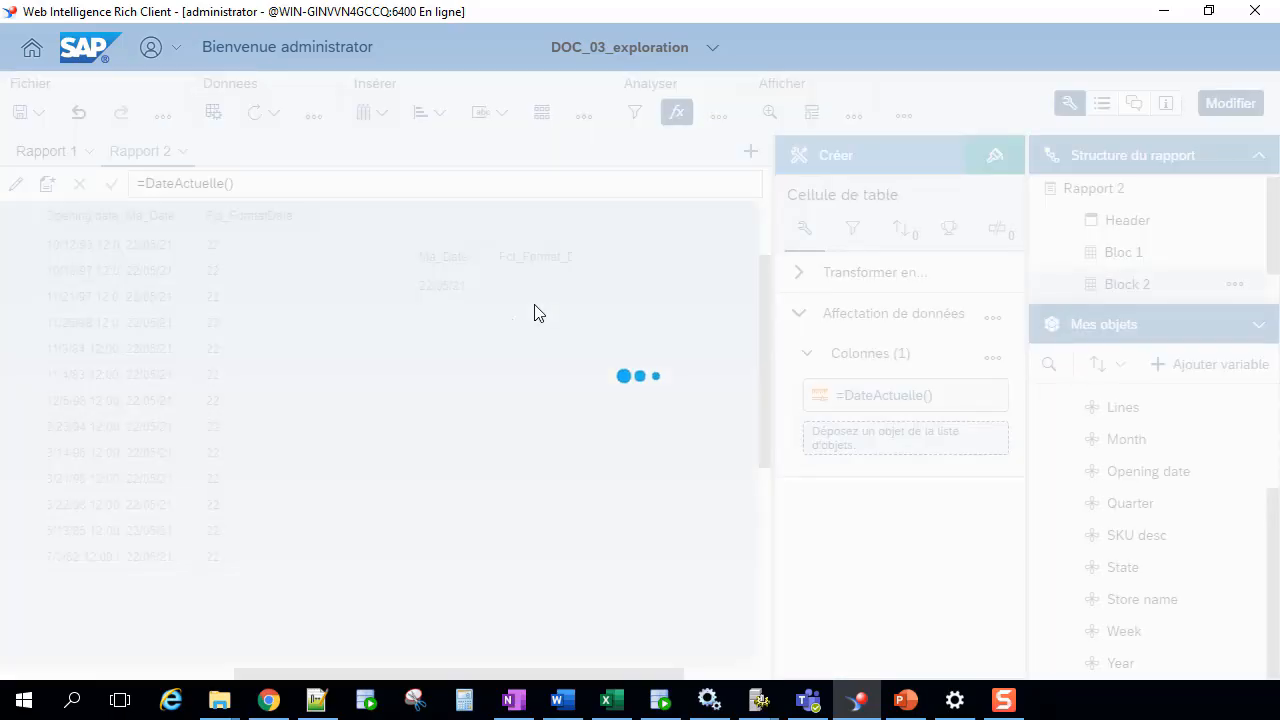
Step: Insert two more empty rows below the first empty row of the new Ma_Date table
{"action": "left_click", "coordinate": [476, 308]}
{"action": "right_click", "coordinate": [473, 305]}
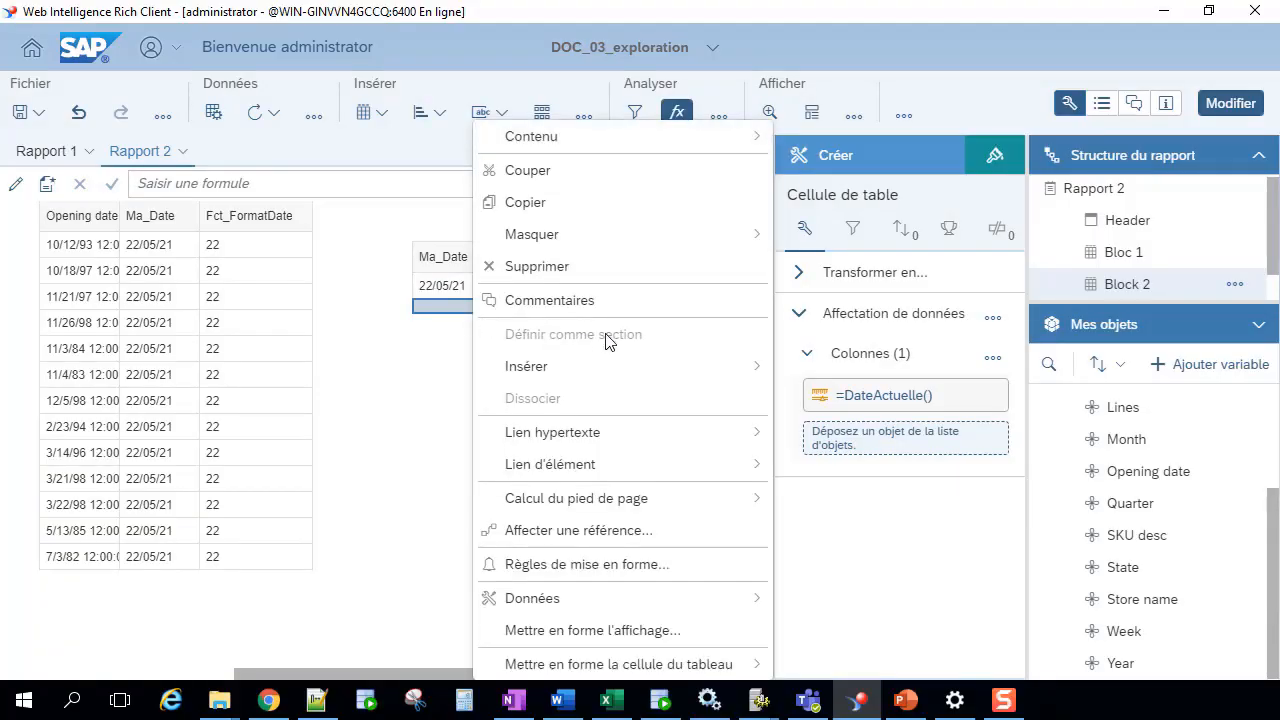
{"action": "mouse_move", "coordinate": [701, 368]}
{"action": "left_click", "coordinate": [858, 404]}
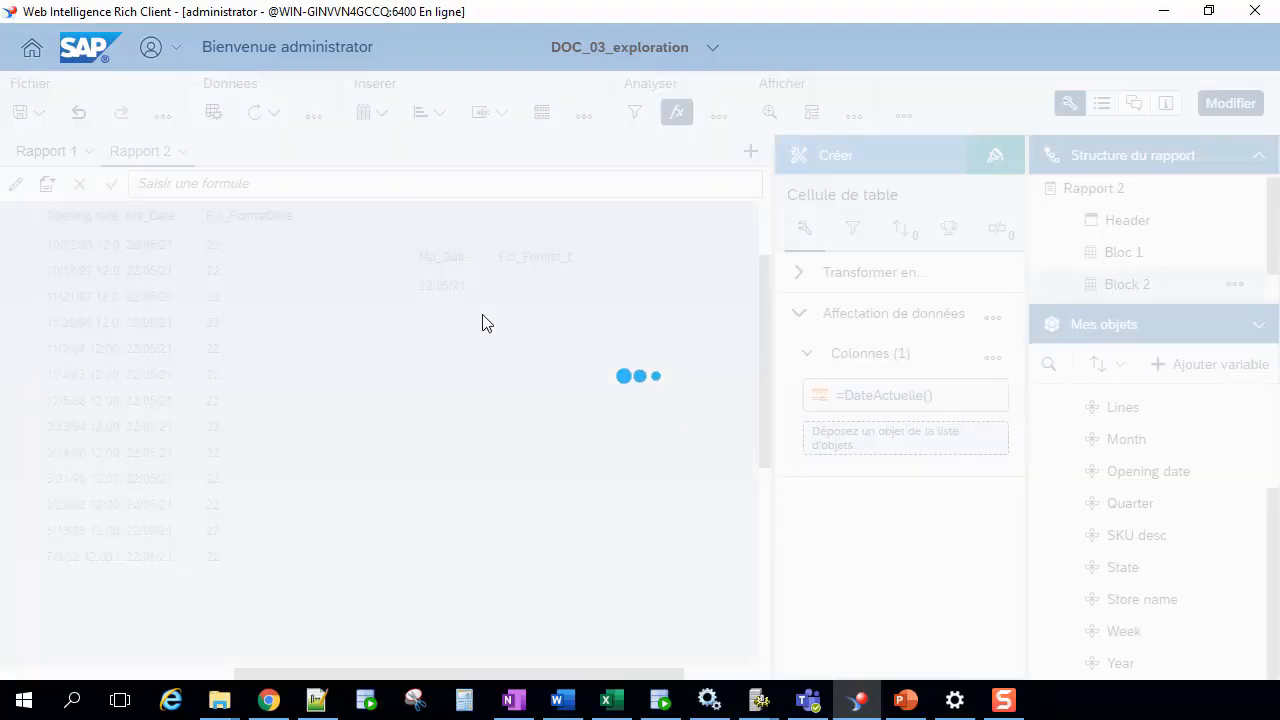
{"action": "left_click", "coordinate": [472, 306]}
{"action": "right_click", "coordinate": [471, 303]}
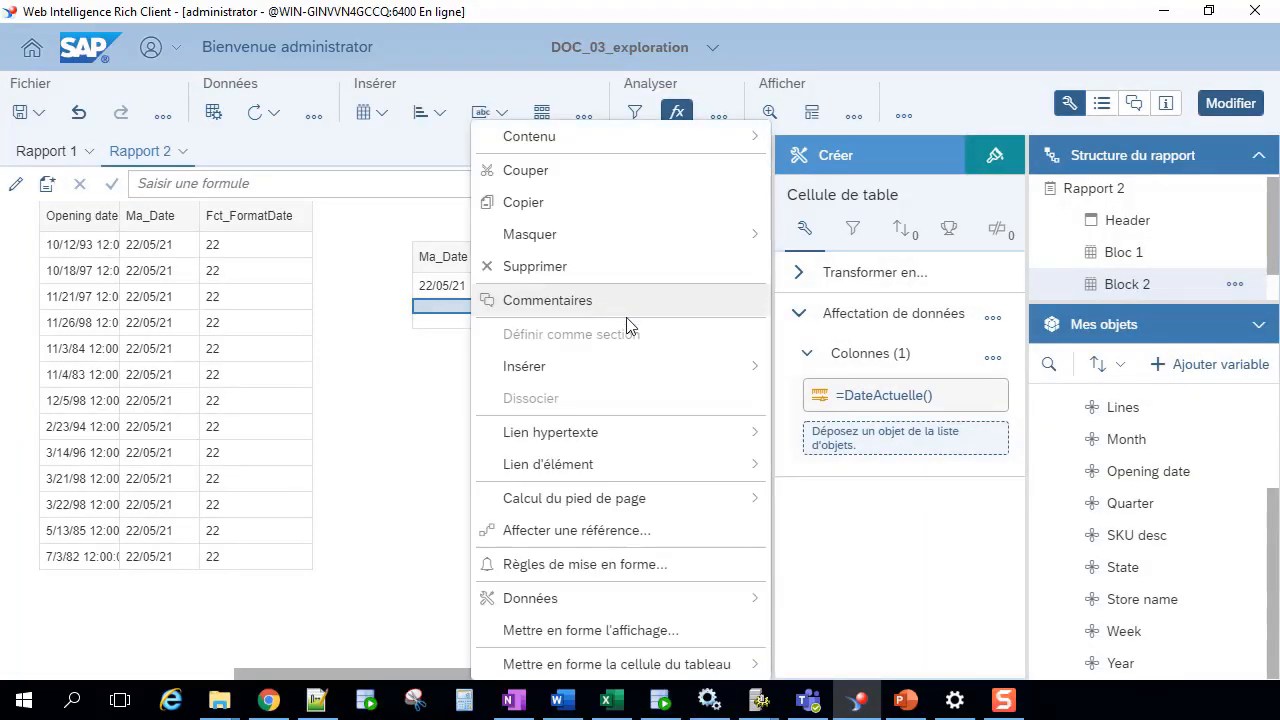
{"action": "mouse_move", "coordinate": [686, 370]}
{"action": "left_click", "coordinate": [858, 398]}
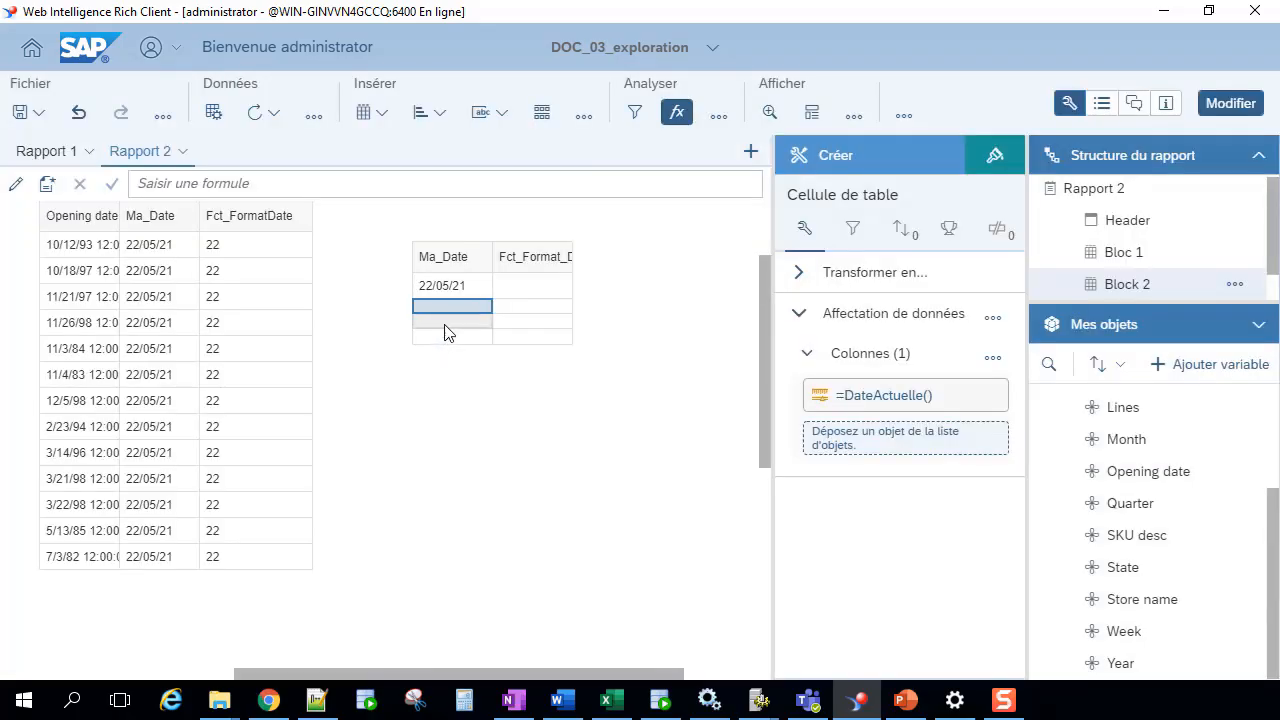
Step: Add three further empty rows below the selected empty cells in the Ma_Date column of the new table
{"action": "left_click", "coordinate": [447, 322]}
{"action": "right_click", "coordinate": [500, 340]}
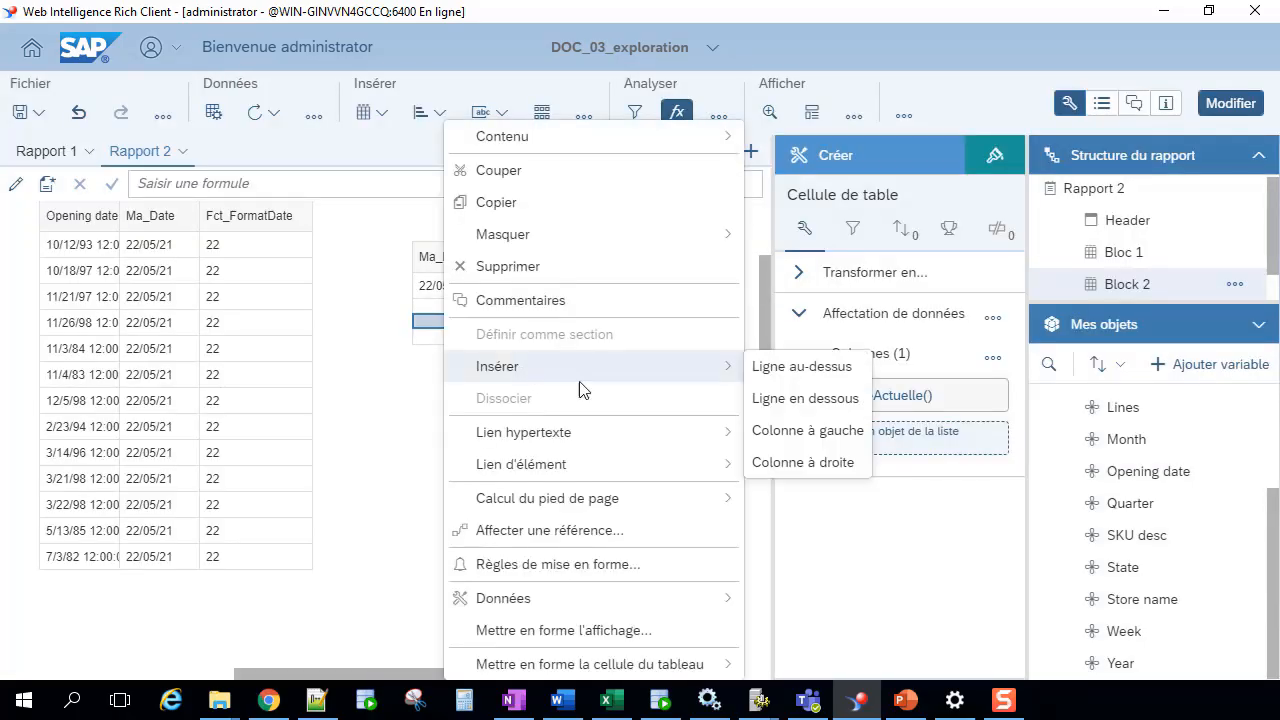
{"action": "mouse_move", "coordinate": [601, 383]}
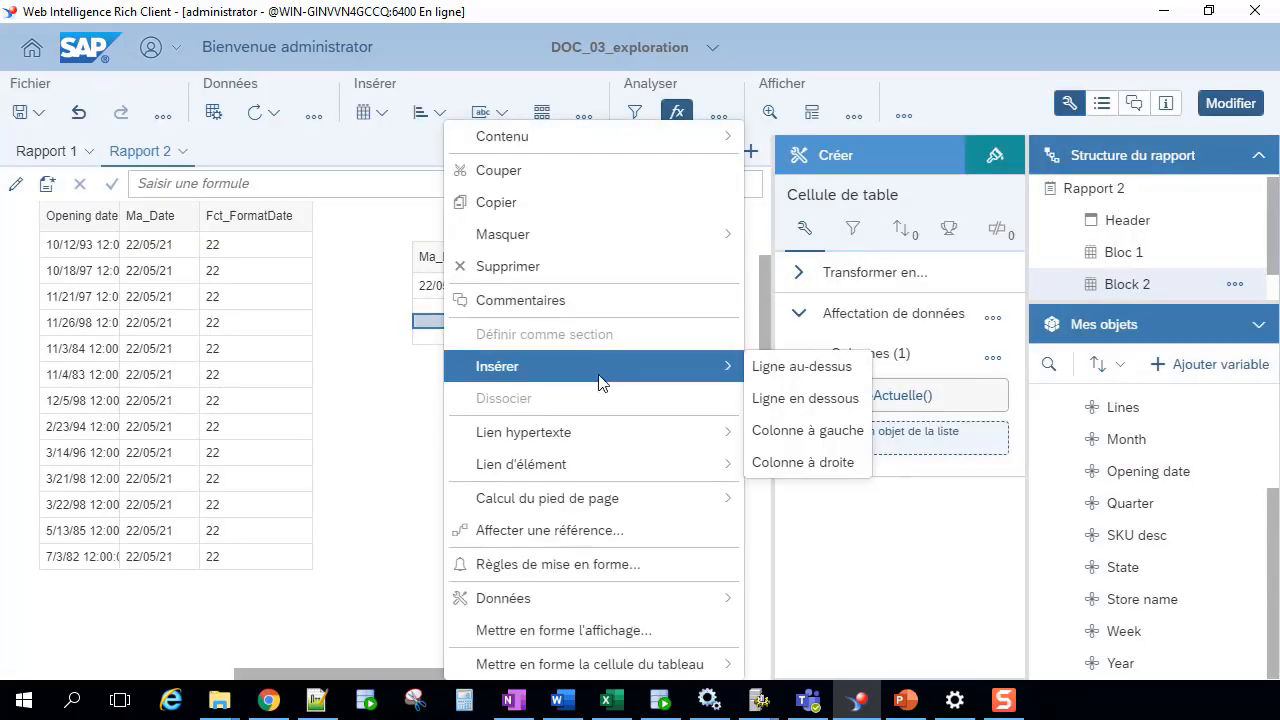
{"action": "left_click", "coordinate": [858, 400]}
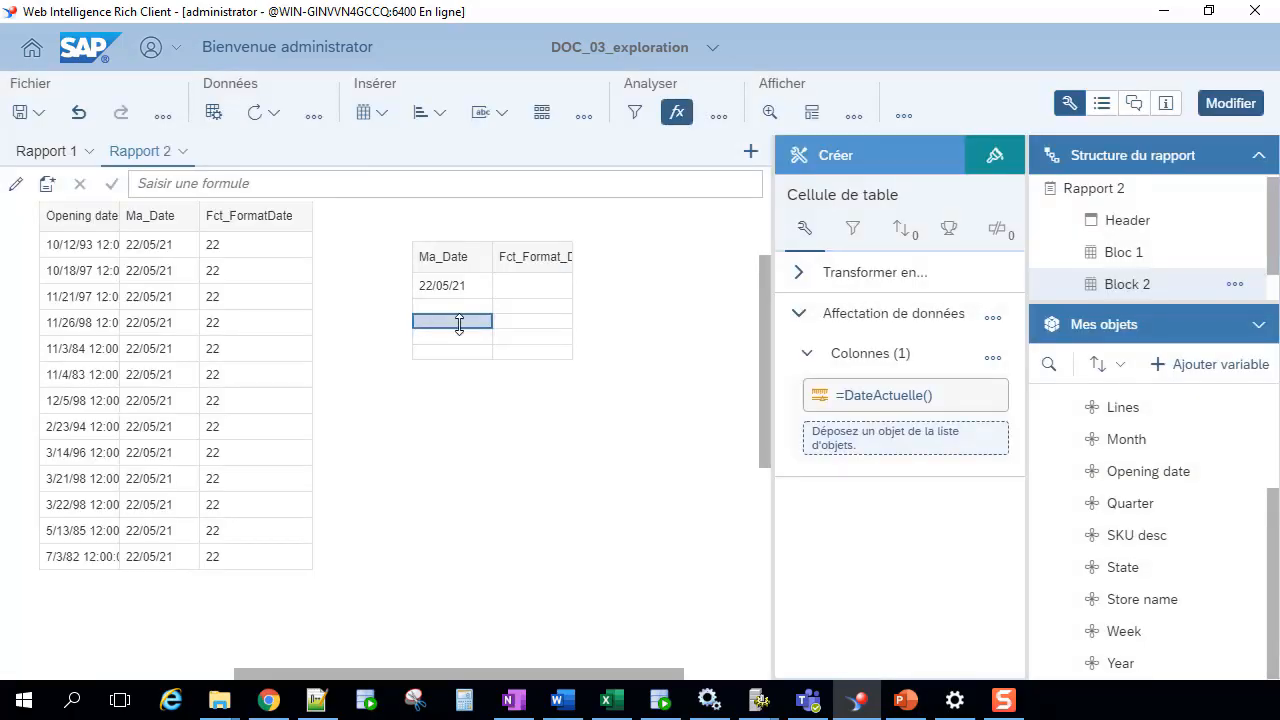
{"action": "right_click", "coordinate": [459, 322]}
{"action": "mouse_move", "coordinate": [651, 368]}
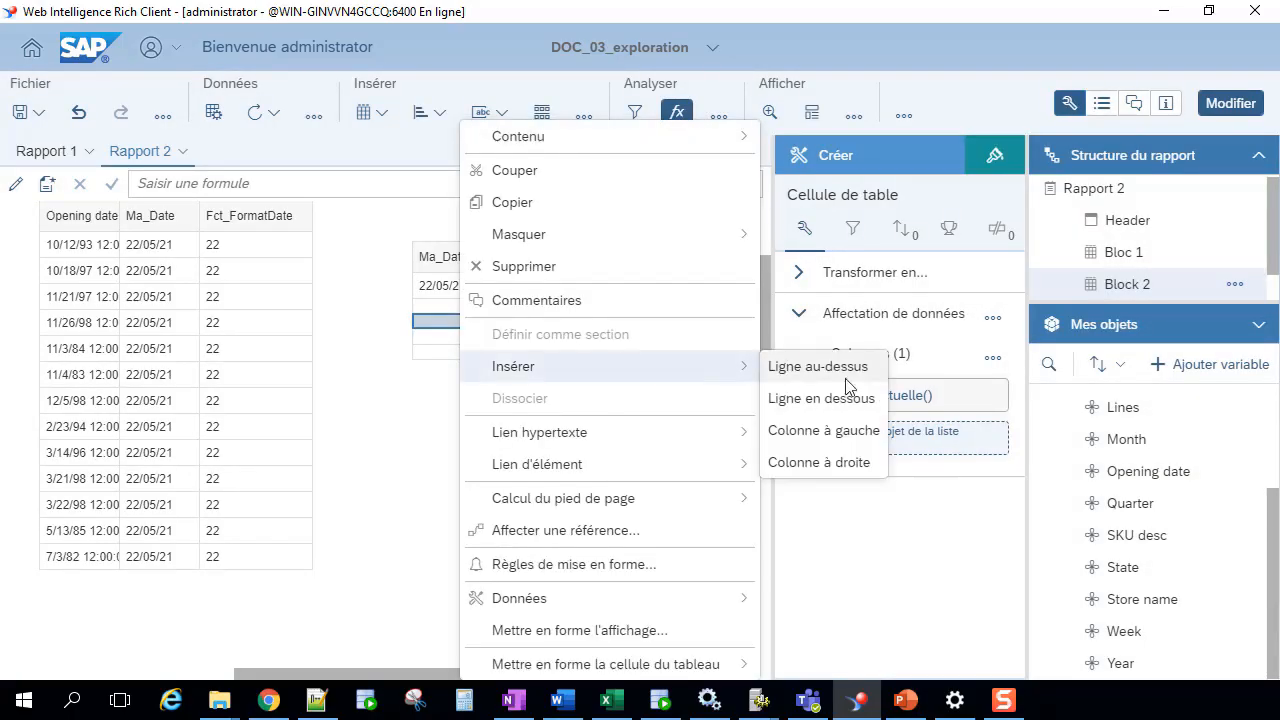
{"action": "left_click", "coordinate": [873, 396]}
{"action": "left_click", "coordinate": [451, 339]}
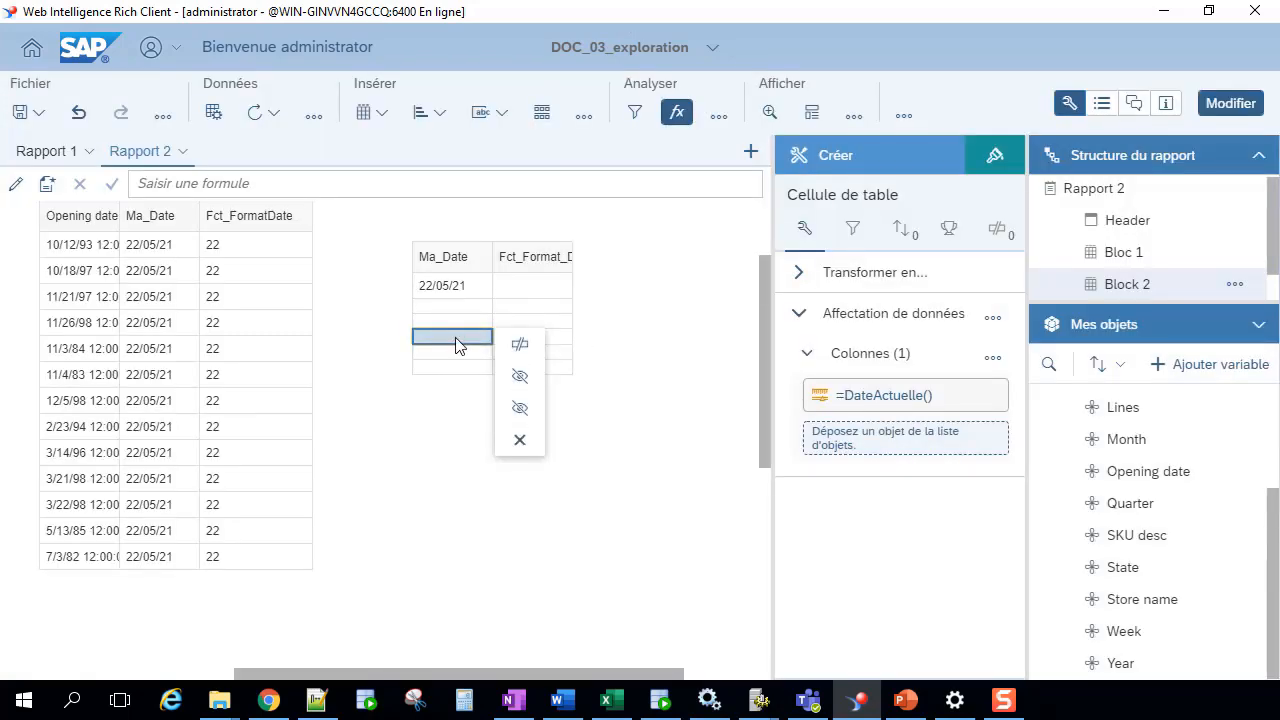
{"action": "right_click", "coordinate": [455, 343]}
{"action": "mouse_move", "coordinate": [654, 368]}
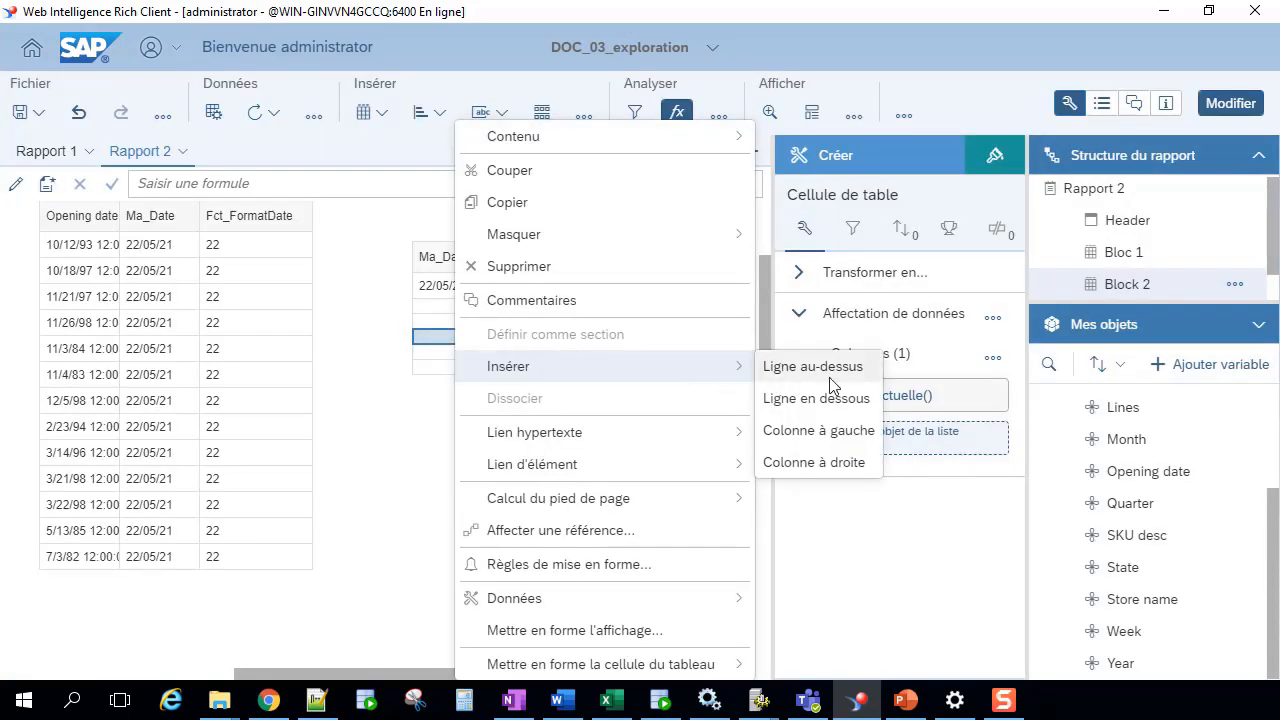
{"action": "left_click", "coordinate": [860, 398]}
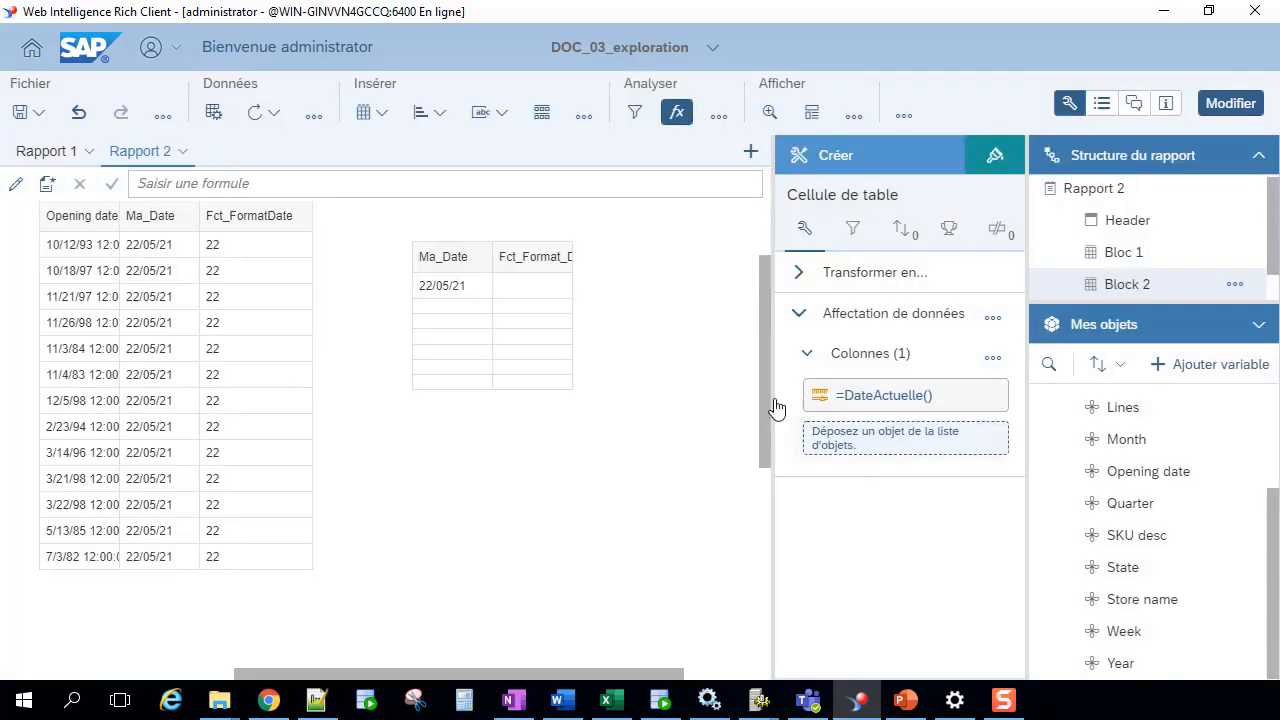
Step: Delete the table containing the Opening date column and move the remaining Ma_Date table left into the freed space
{"action": "left_click", "coordinate": [67, 220]}
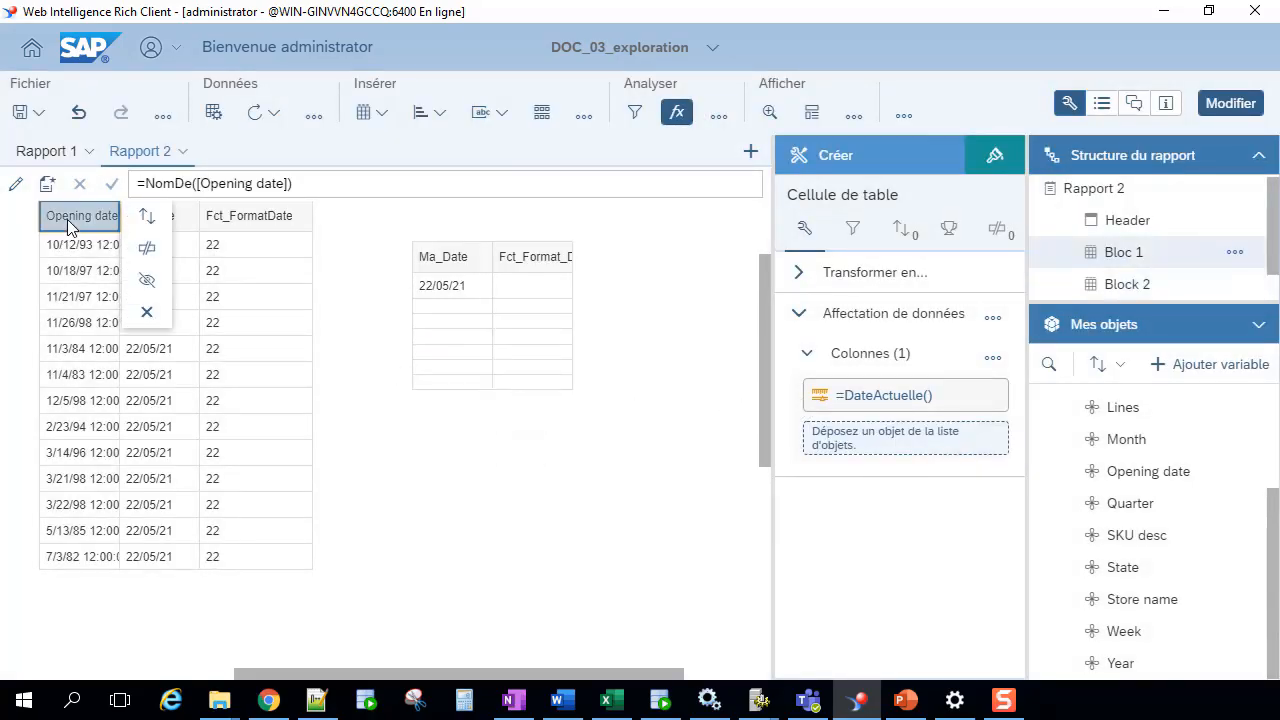
{"action": "left_click", "coordinate": [389, 400]}
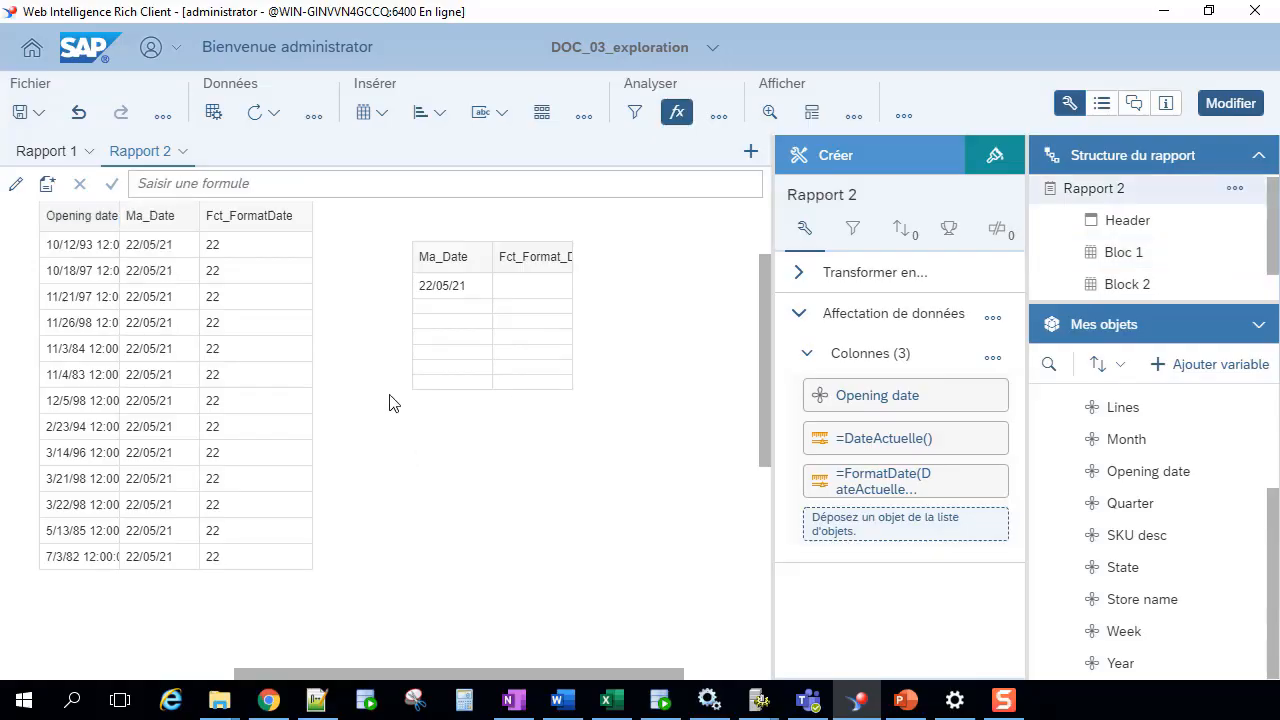
{"action": "left_click", "coordinate": [155, 224]}
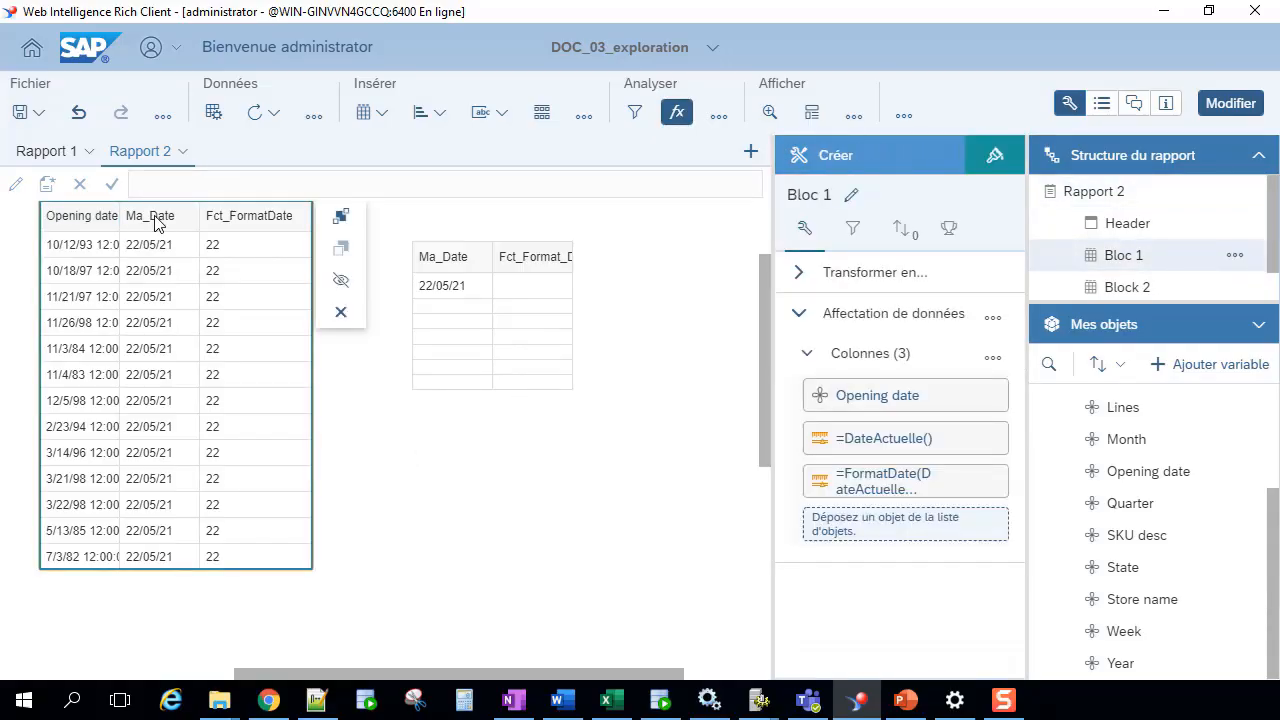
{"action": "left_click", "coordinate": [340, 314]}
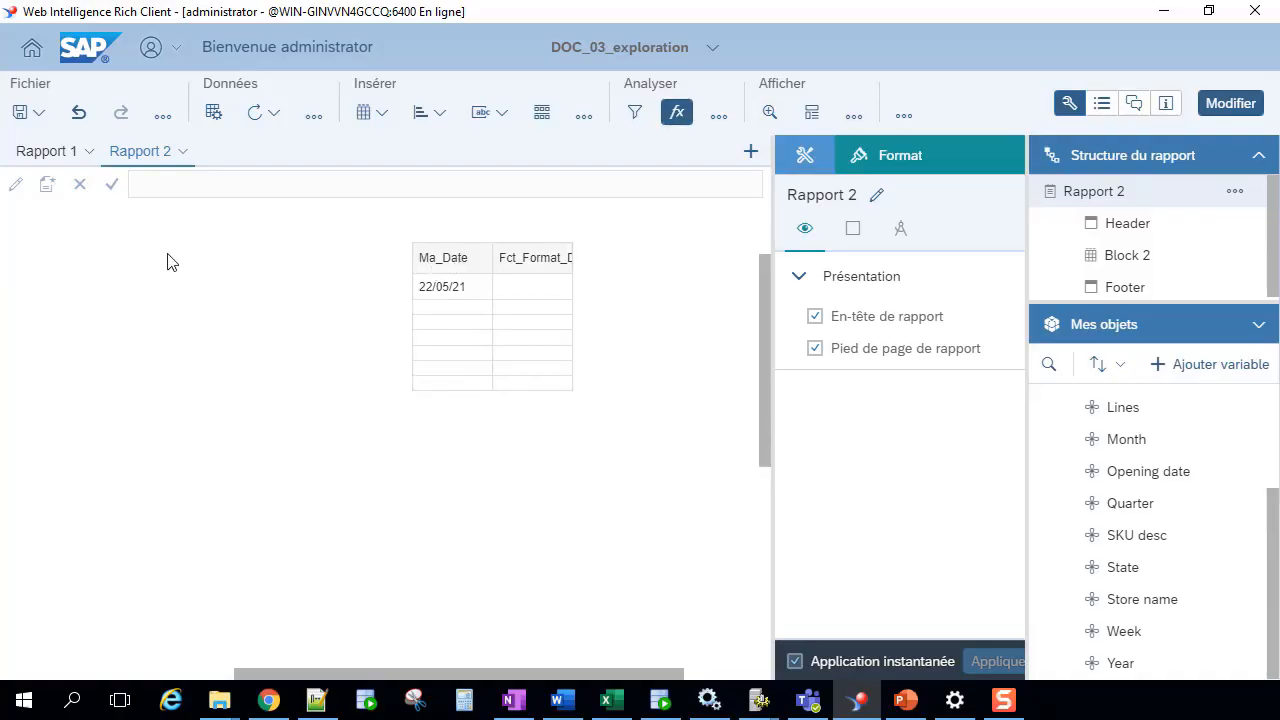
{"action": "left_click", "coordinate": [463, 277]}
{"action": "left_click_drag", "start_coordinate": [463, 277], "coordinate": [265, 275]}
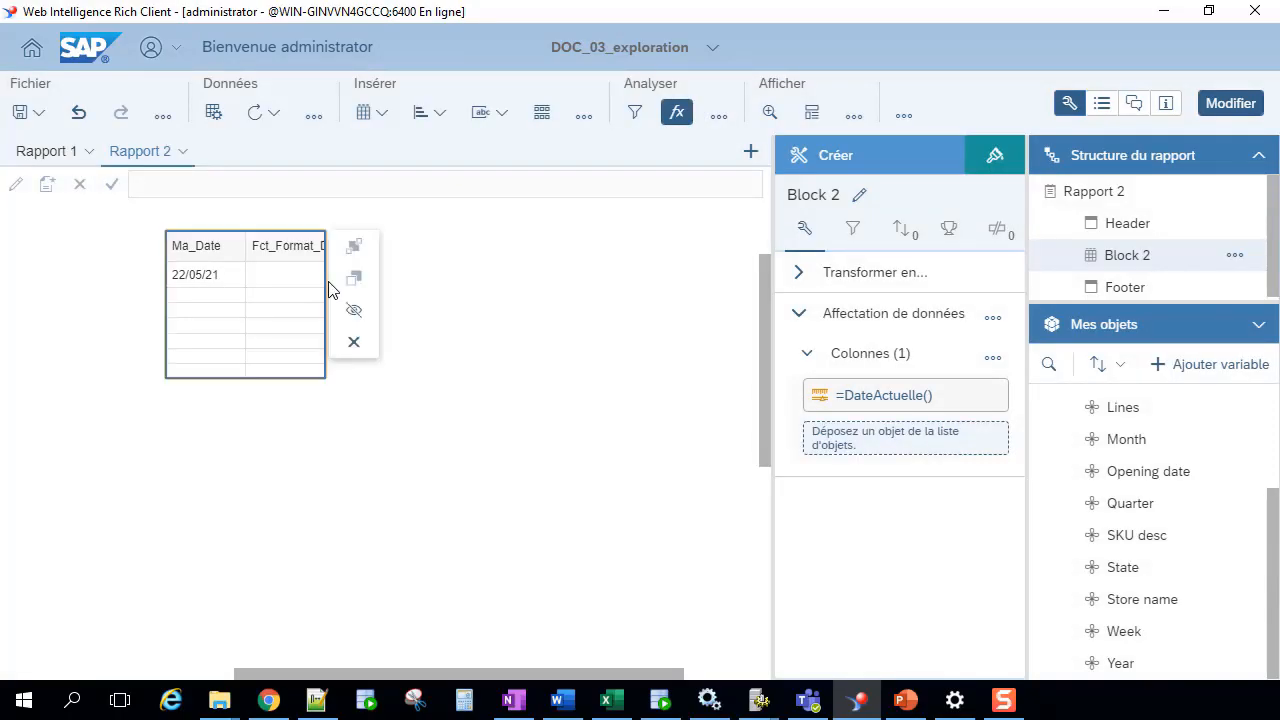
Step: Enter the formula =FormatDate(DateActuelle();"D") in the first body cell under Fct_Format_Date
{"action": "left_click", "coordinate": [285, 272]}
{"action": "left_click", "coordinate": [220, 183]}
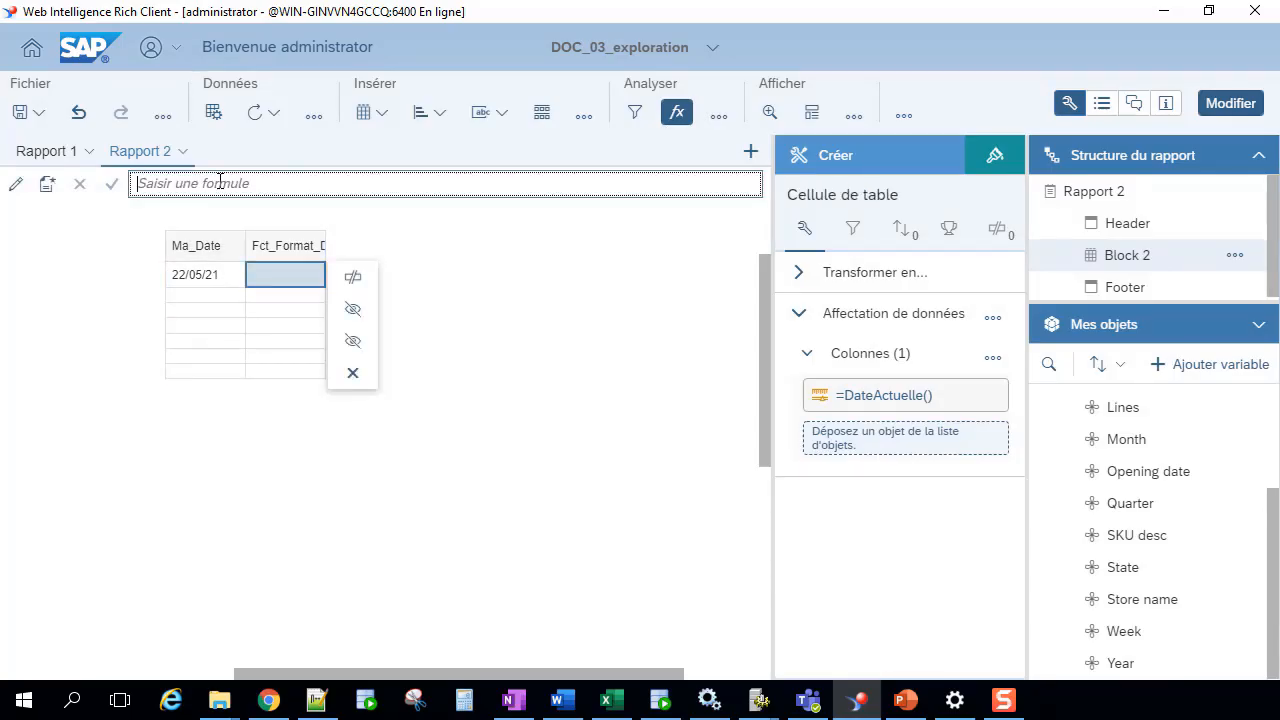
{"action": "type", "text": "=Forma"}
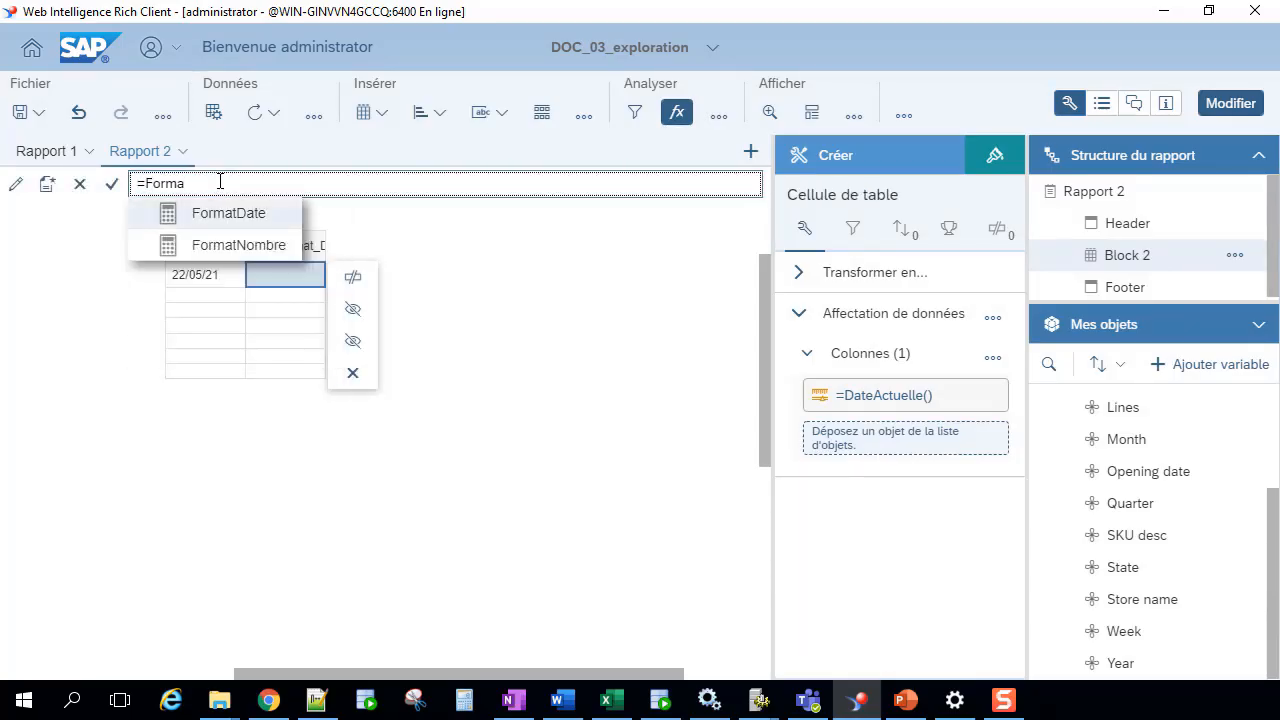
{"action": "key", "text": "Return"}
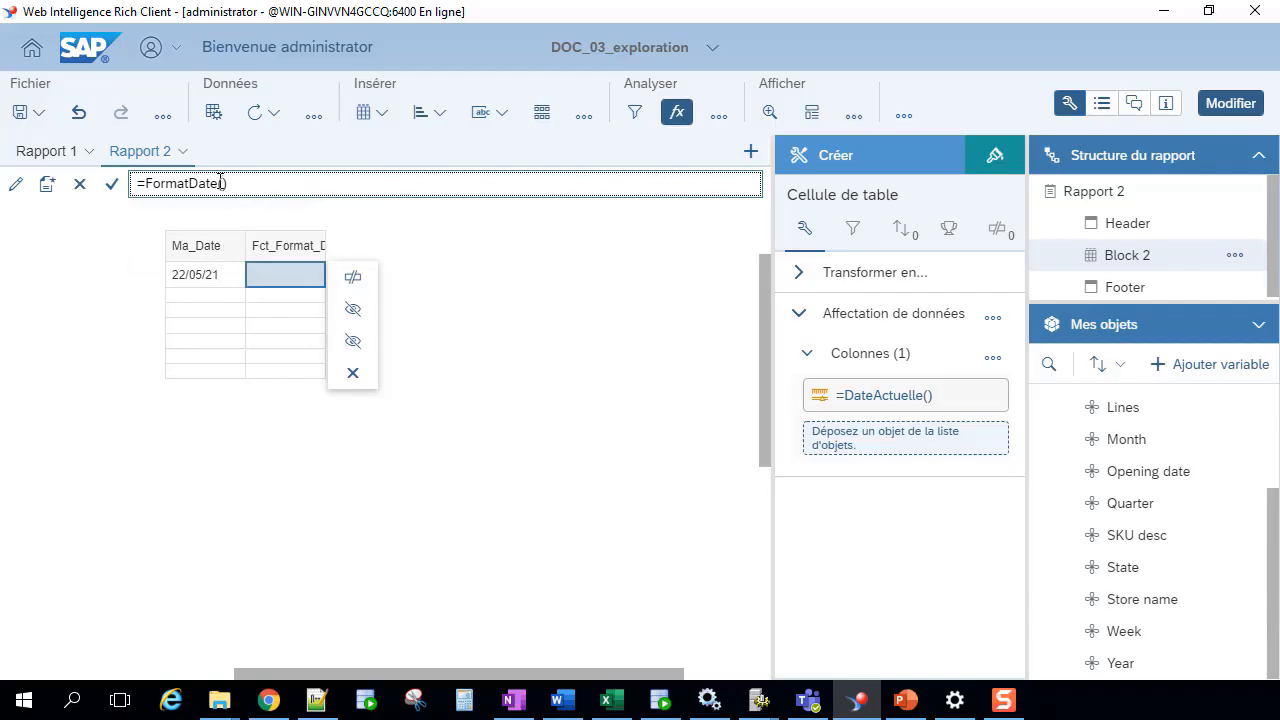
{"action": "type", "text": "date"}
{"action": "key", "text": "Down"}
{"action": "key", "text": "Down"}
{"action": "key", "text": "Down"}
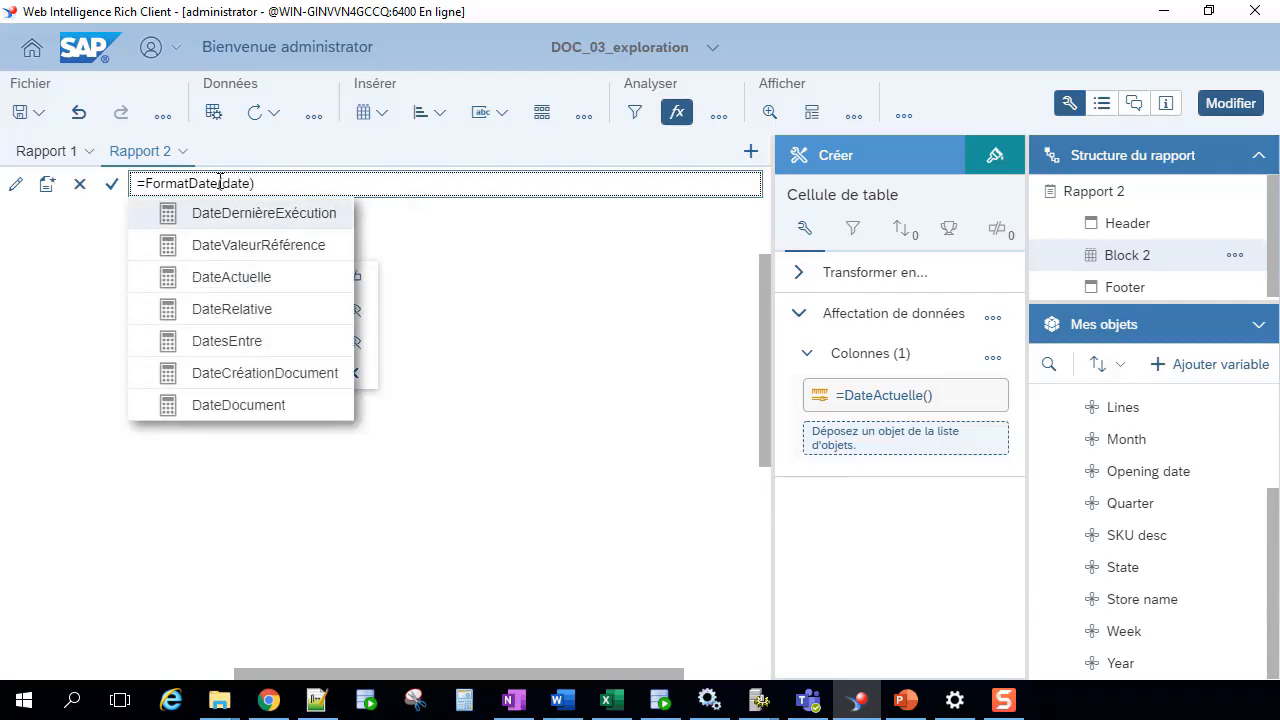
{"action": "key", "text": "Return"}
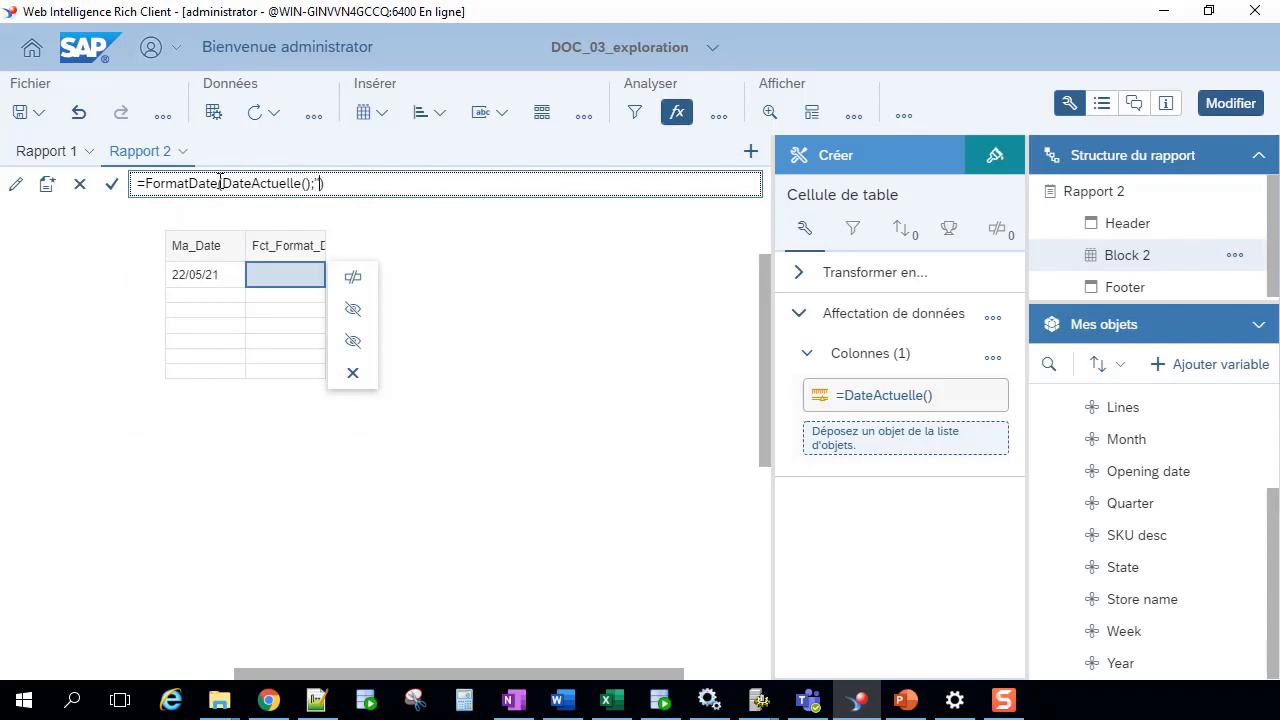
{"action": "type", "text": ";\"D\""}
{"action": "key", "text": "Return"}
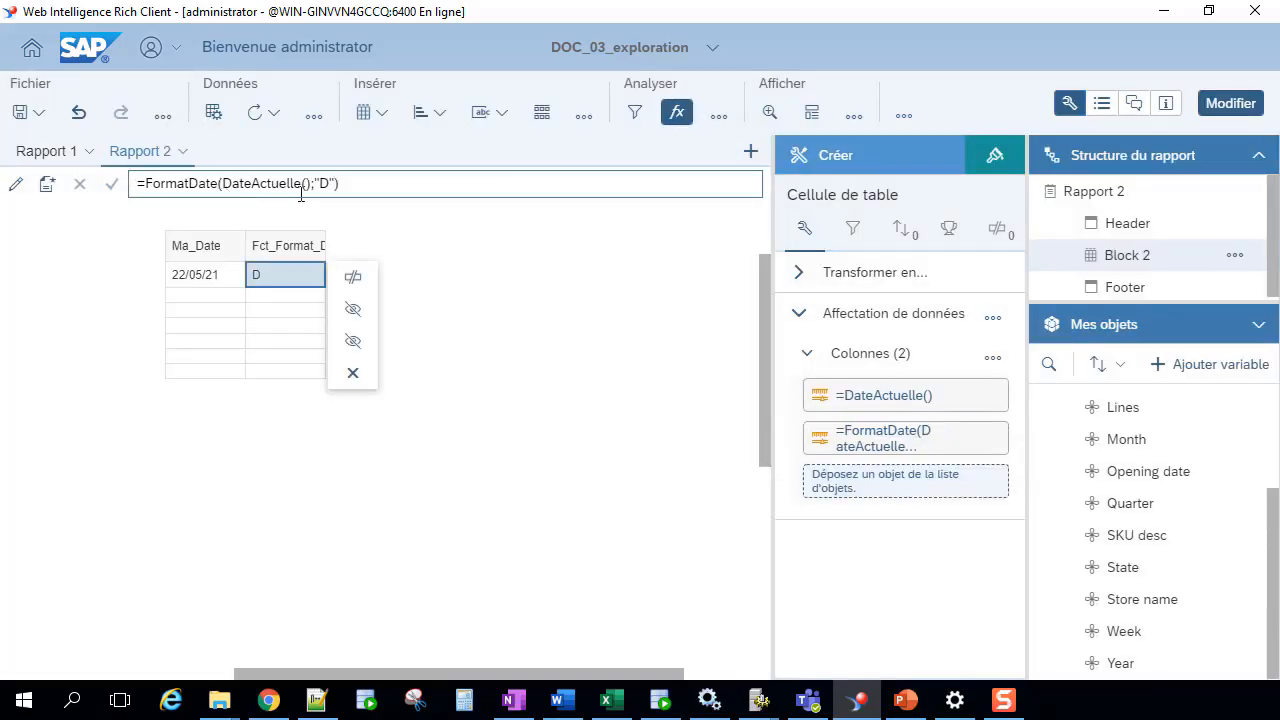
Step: Change the format string in the FormatDate formula to lowercase "d"
{"action": "left_click", "coordinate": [322, 185]}
{"action": "key", "text": "BackSpace"}
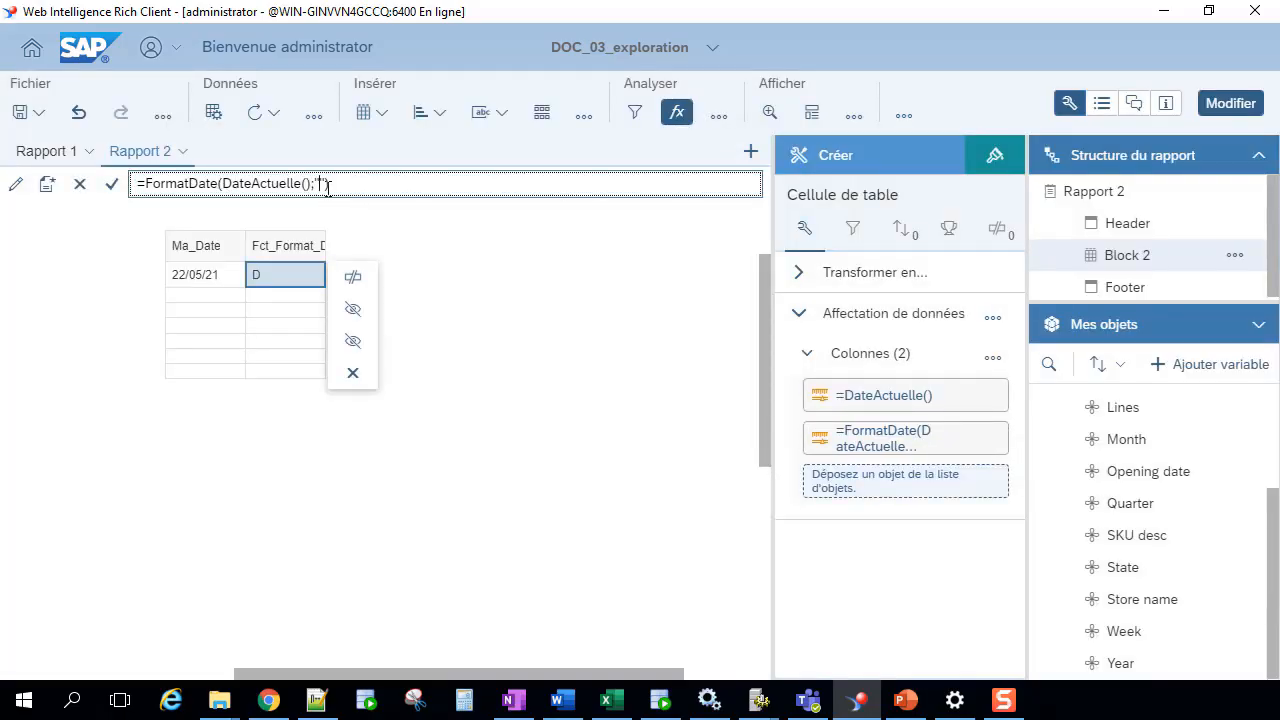
{"action": "key", "text": "Return"}
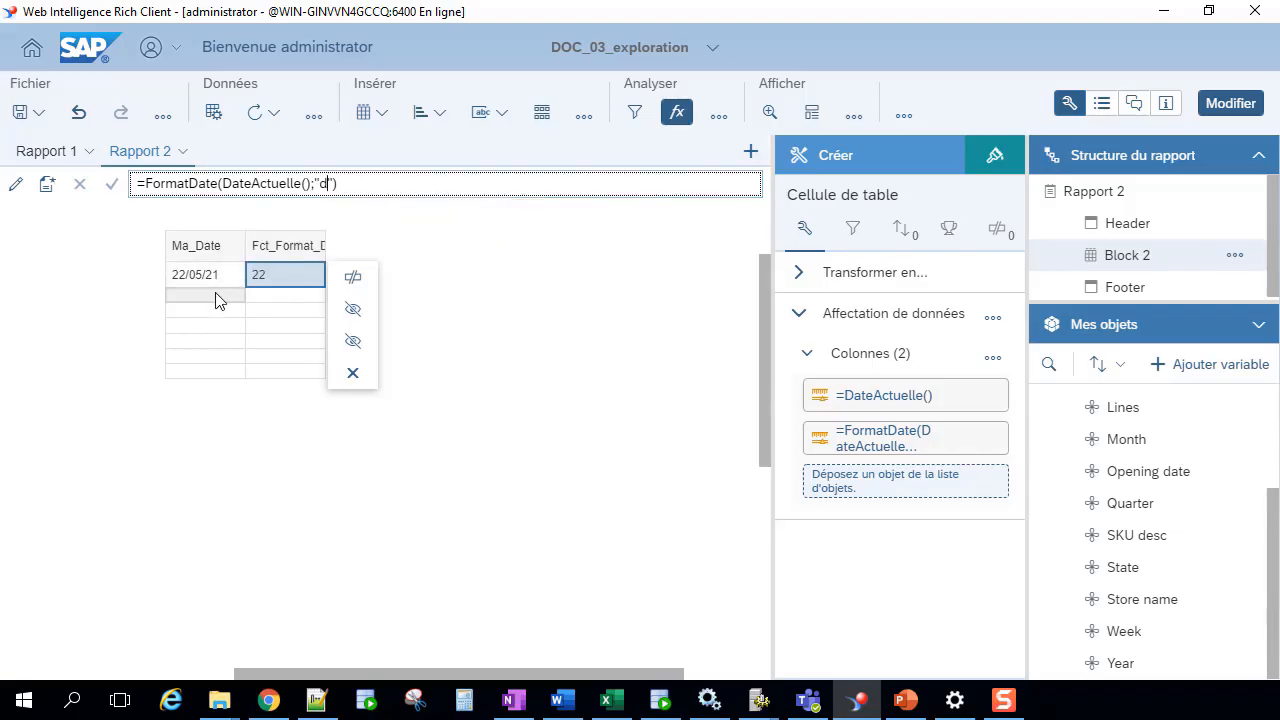
Step: Enter the formula =DateActuelle() in the second and third body cells under Ma_Date
{"action": "left_click", "coordinate": [212, 297]}
{"action": "left_click", "coordinate": [223, 184]}
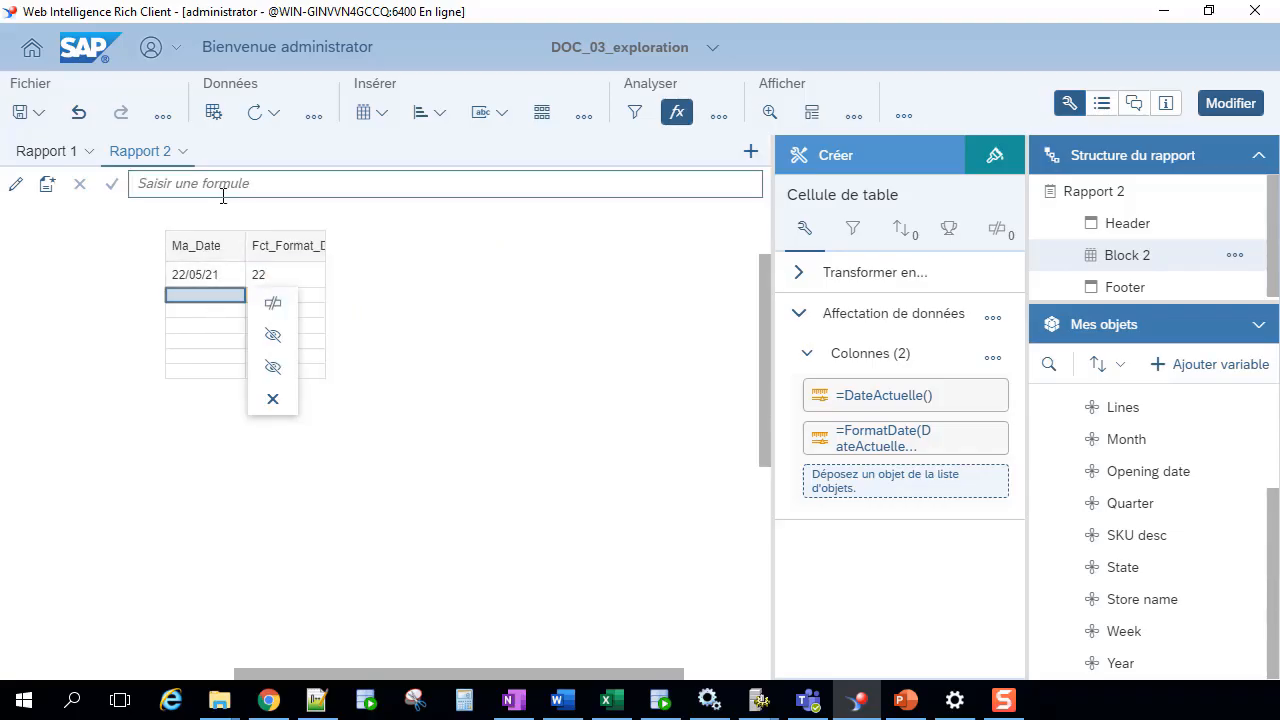
{"action": "type", "text": "=DateActuelle()"}
{"action": "key", "text": "Return"}
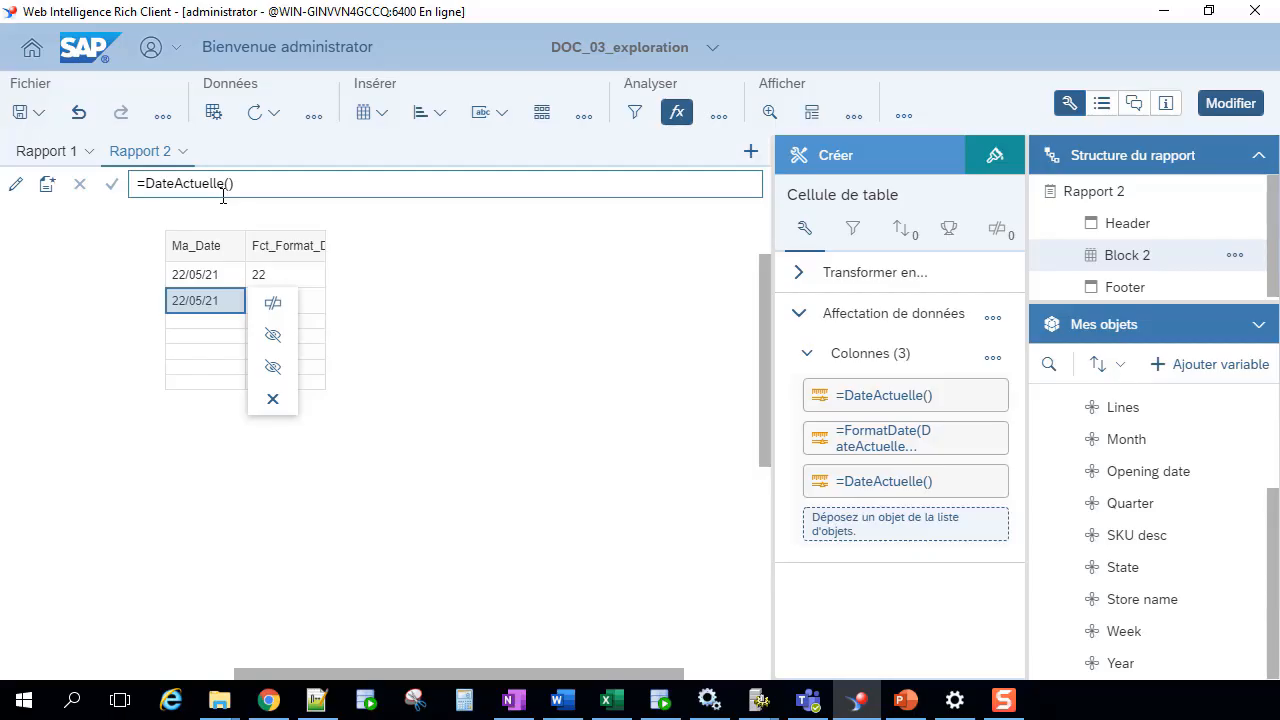
{"action": "left_click", "coordinate": [310, 304]}
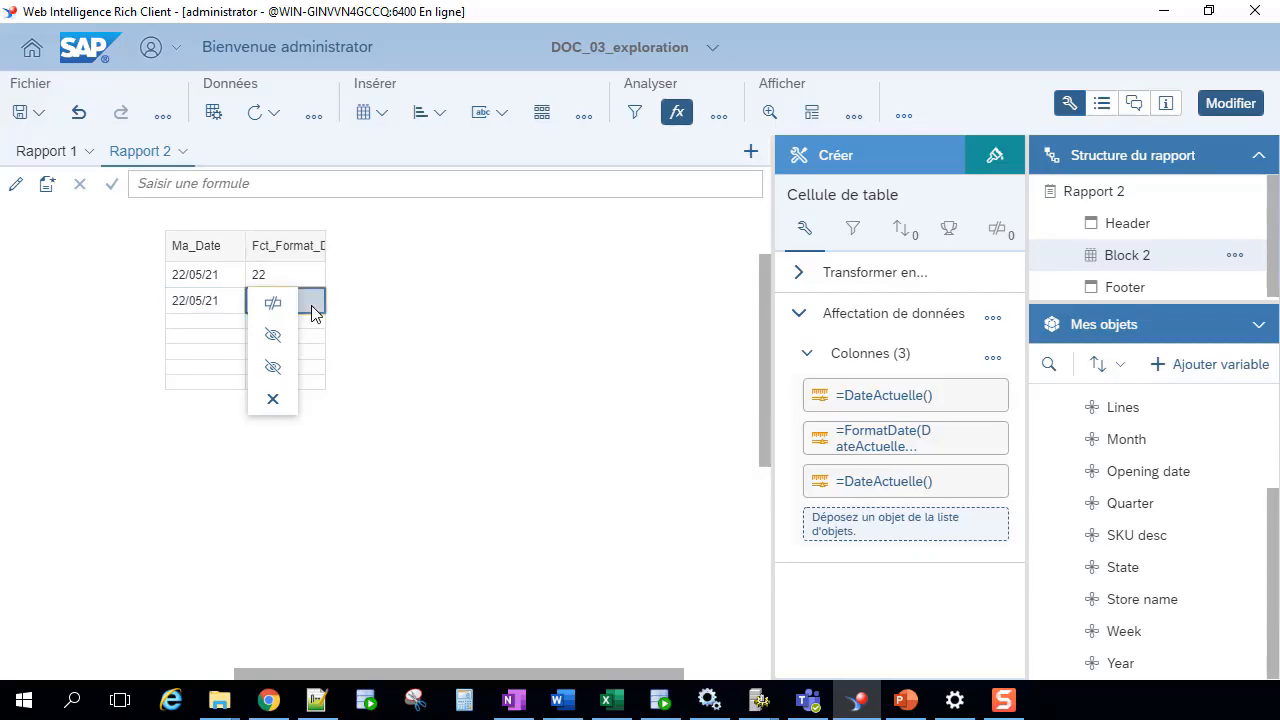
{"action": "left_click", "coordinate": [220, 321]}
{"action": "left_click", "coordinate": [243, 183]}
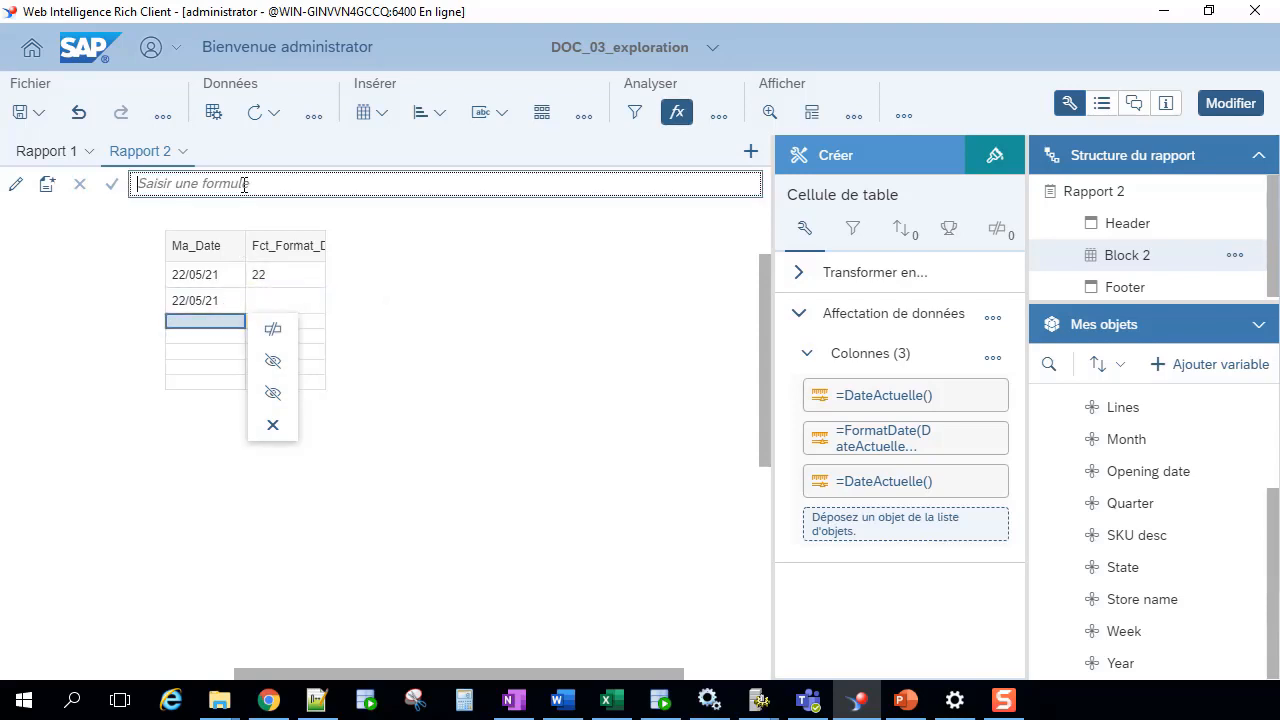
{"action": "type", "text": "=DateActuelle()"}
{"action": "key", "text": "Return"}
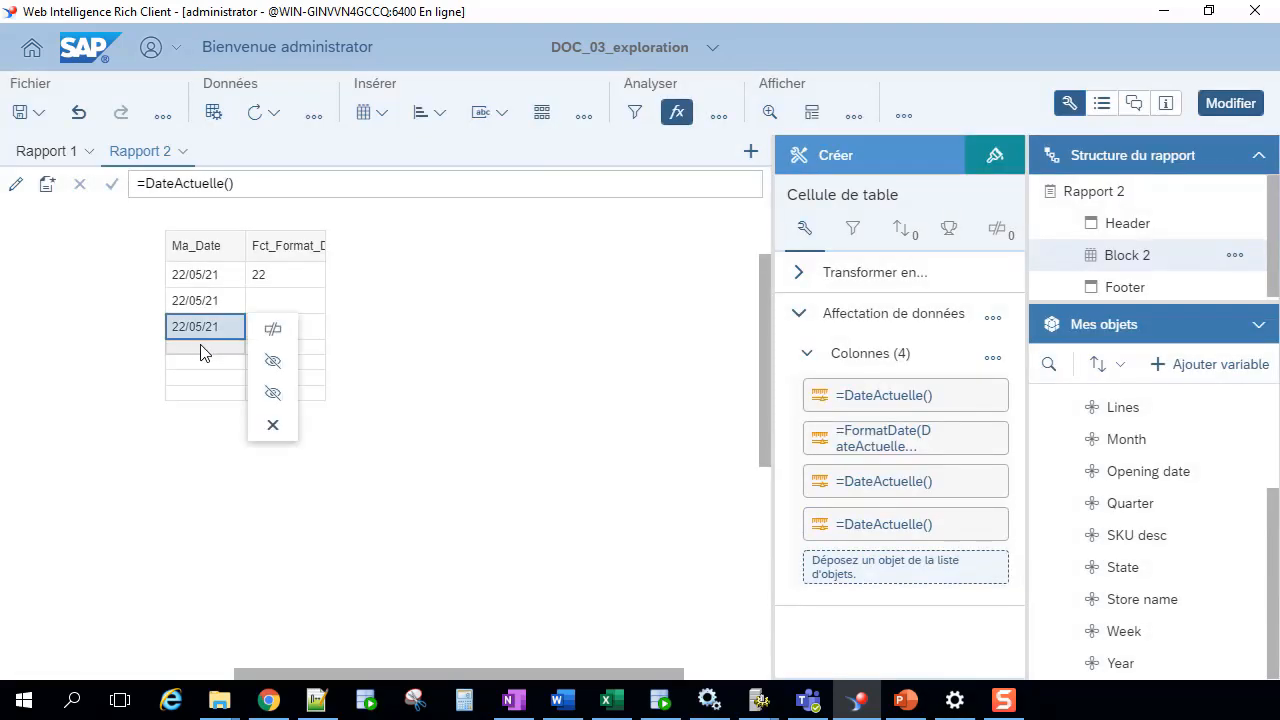
Step: Enter the formula =DateActuelle() in the fourth and fifth body cells under Ma_Date
{"action": "left_click", "coordinate": [203, 348]}
{"action": "left_click", "coordinate": [210, 185]}
{"action": "type", "text": "=DateActuelle()"}
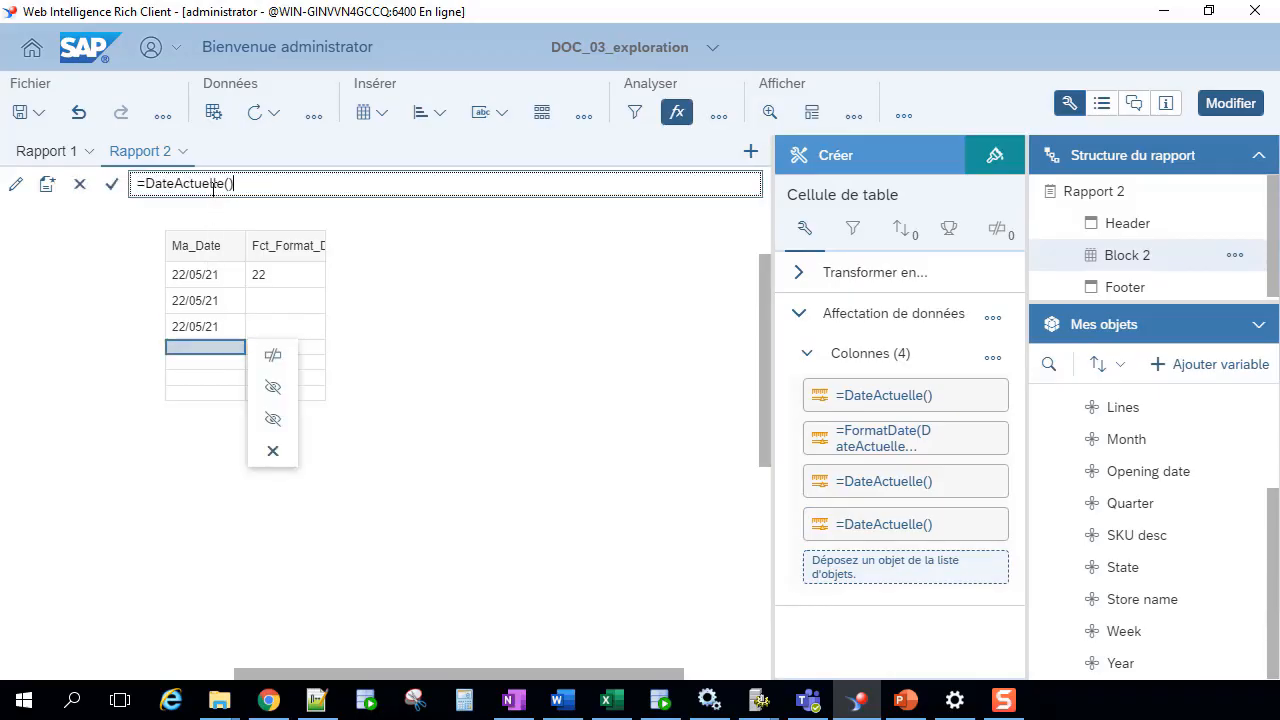
{"action": "key", "text": "Return"}
{"action": "left_click", "coordinate": [212, 372]}
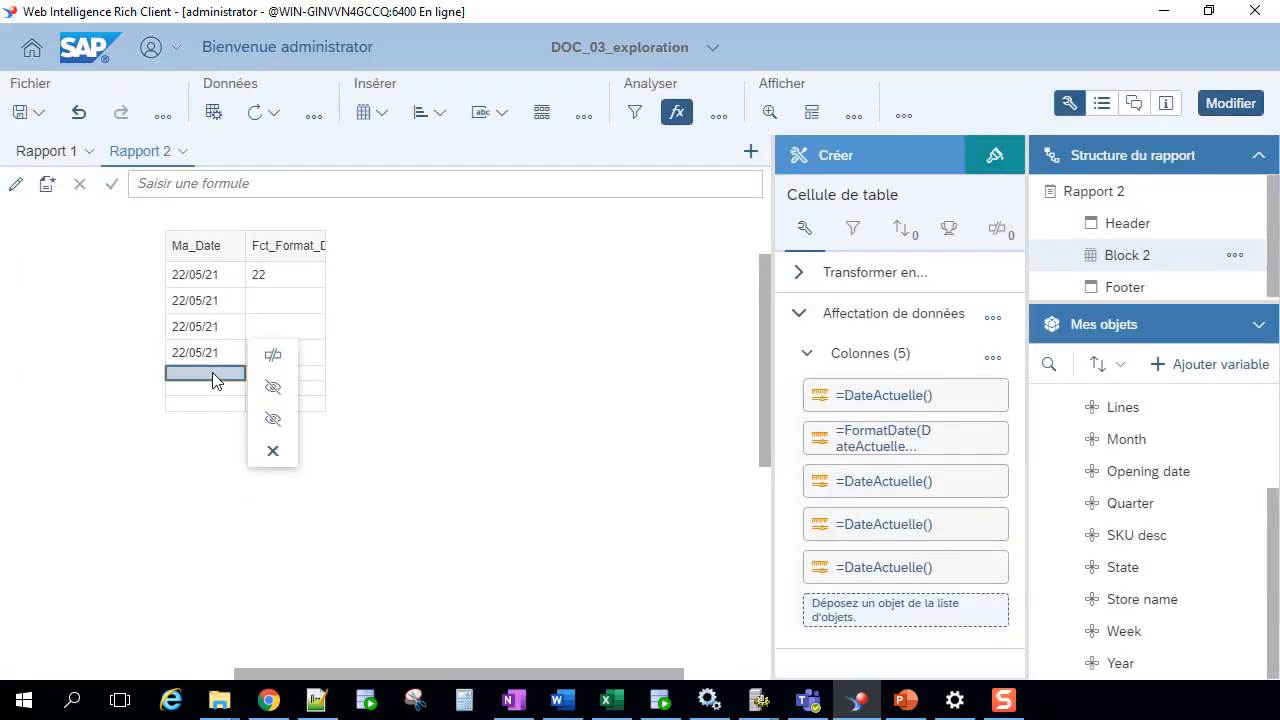
{"action": "left_click", "coordinate": [193, 183]}
{"action": "type", "text": "=DateActuelle()"}
{"action": "key", "text": "Return"}
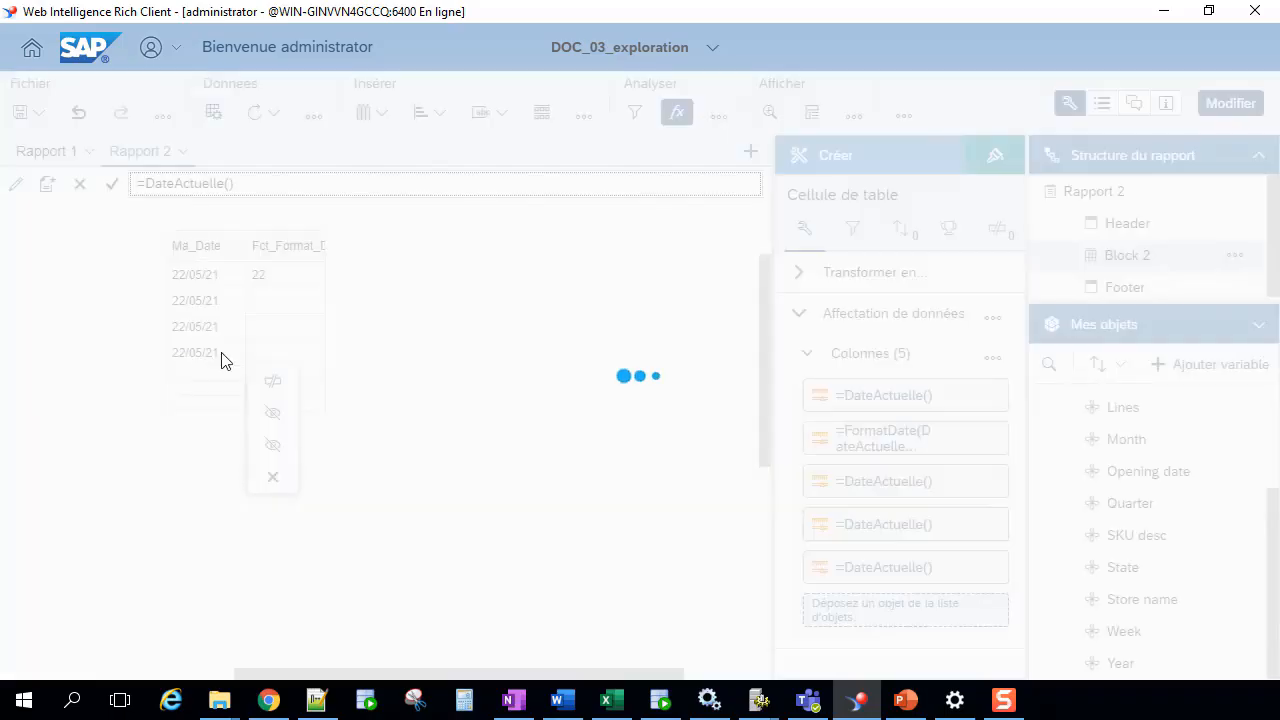
Step: Enter the formula =DateActuelle() in the sixth and seventh body cells under Ma_Date
{"action": "left_click", "coordinate": [201, 396]}
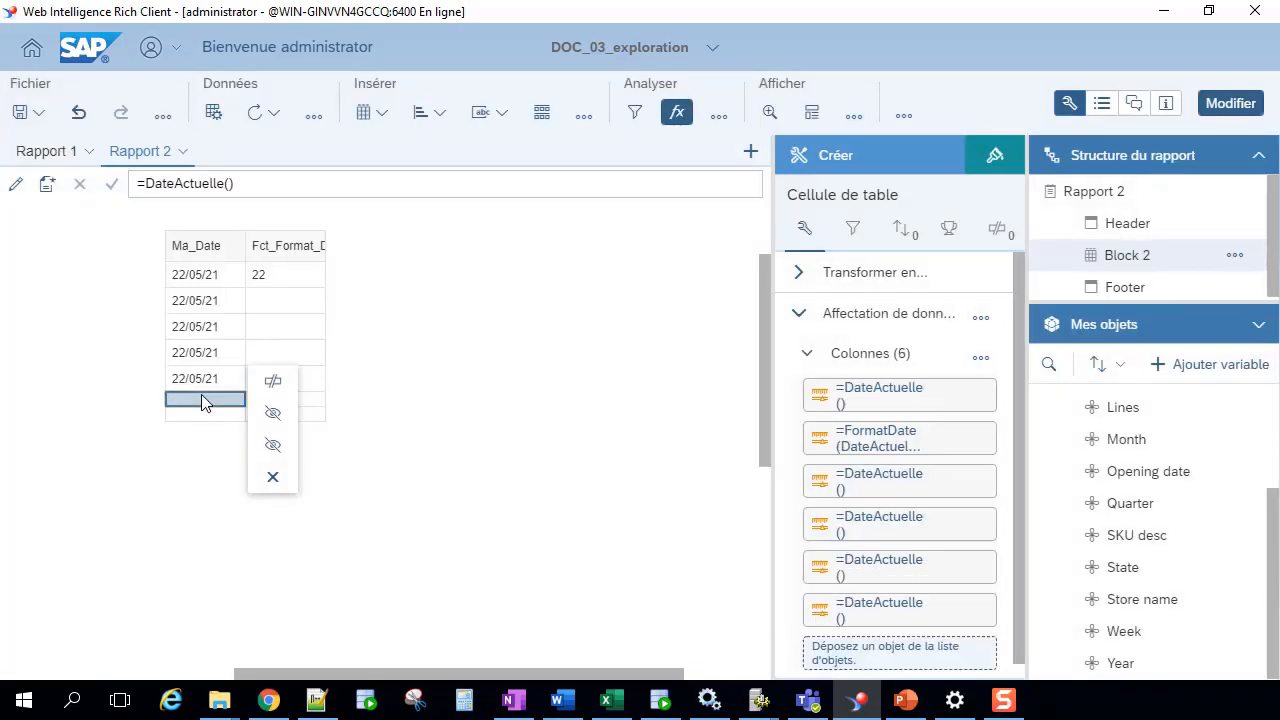
{"action": "left_click", "coordinate": [247, 183]}
{"action": "type", "text": "=DateActuelle()"}
{"action": "key", "text": "Return"}
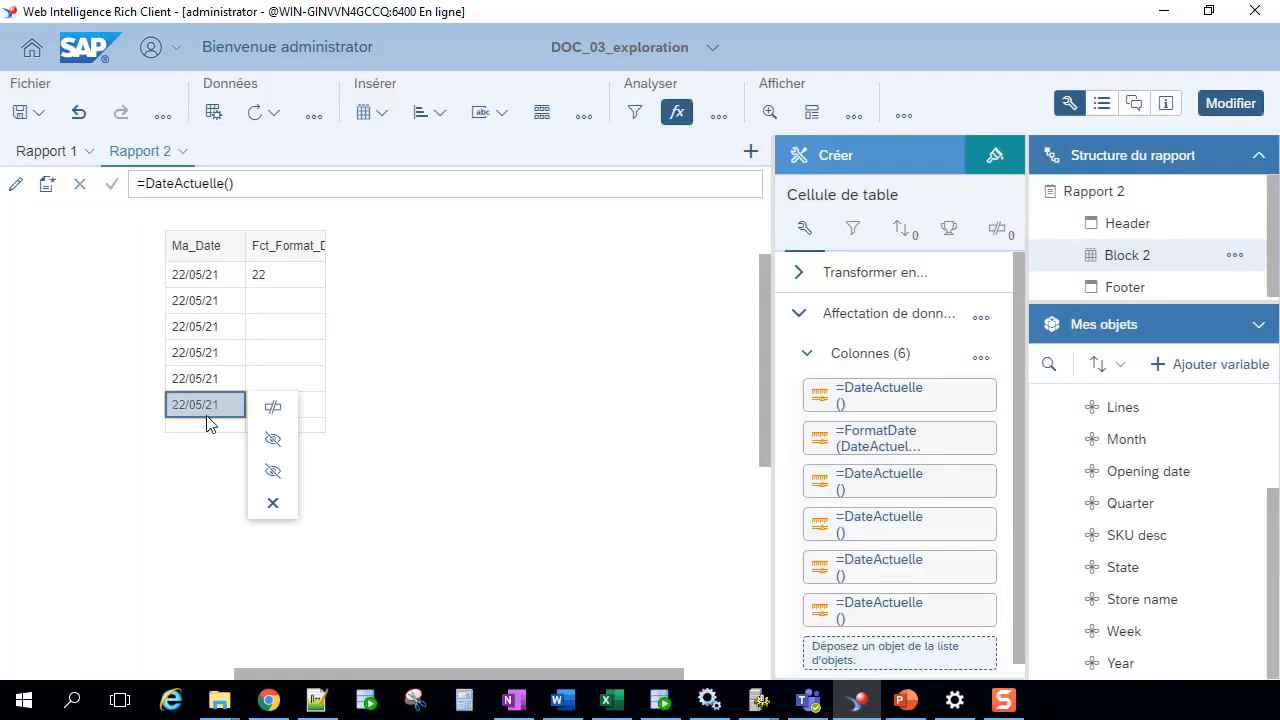
{"action": "left_click", "coordinate": [210, 424]}
{"action": "left_click", "coordinate": [189, 183]}
{"action": "type", "text": "=DateActuelle()"}
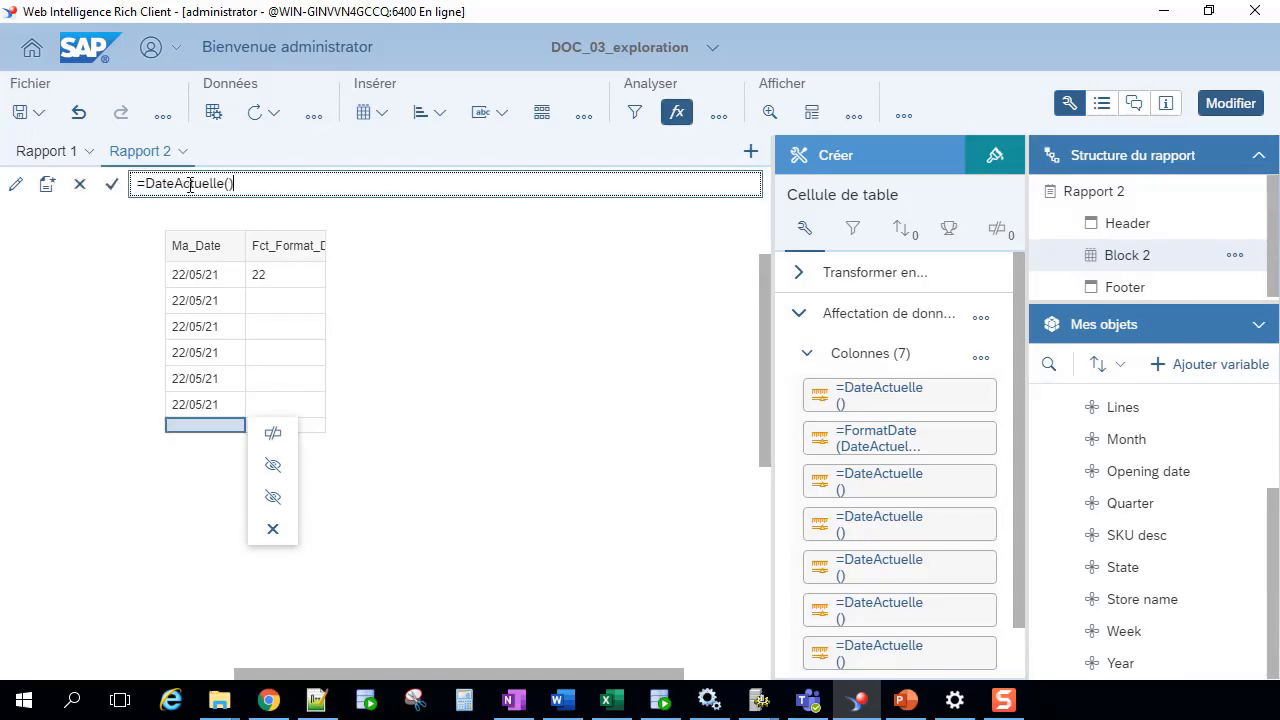
{"action": "key", "text": "Return"}
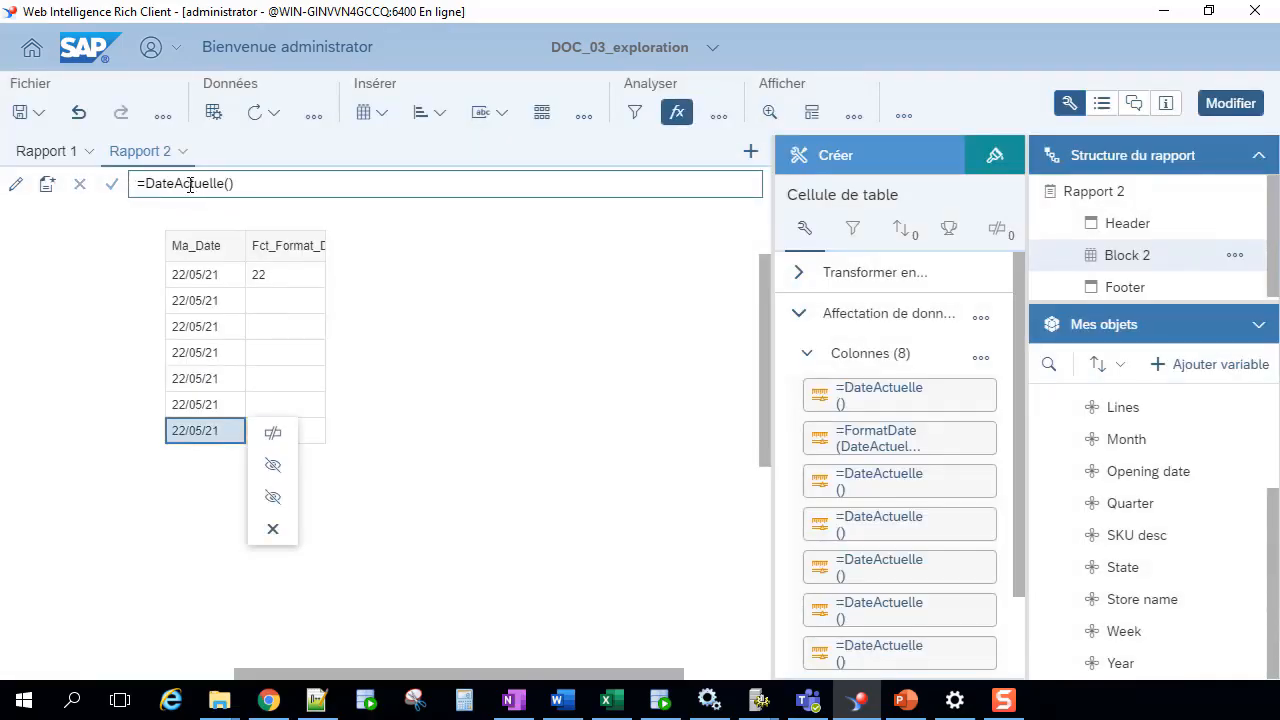
{"action": "left_click", "coordinate": [301, 300]}
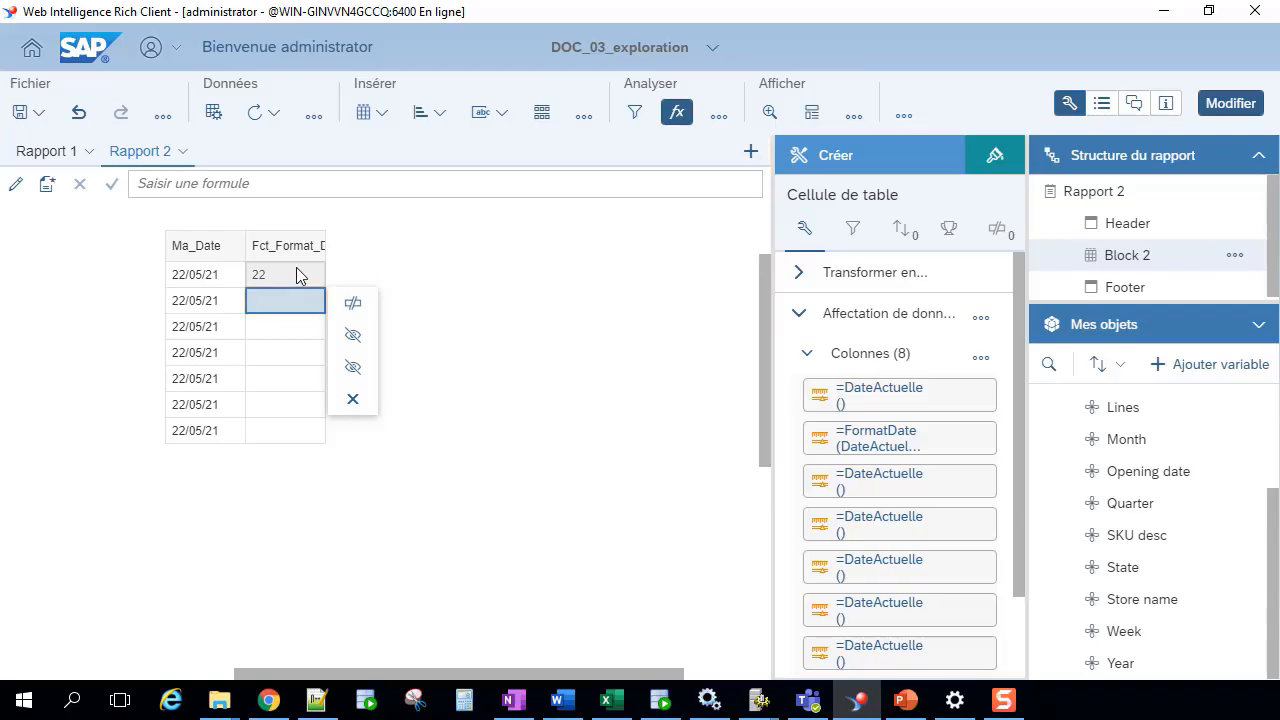
{"action": "left_click", "coordinate": [290, 274]}
{"action": "left_click", "coordinate": [380, 181]}
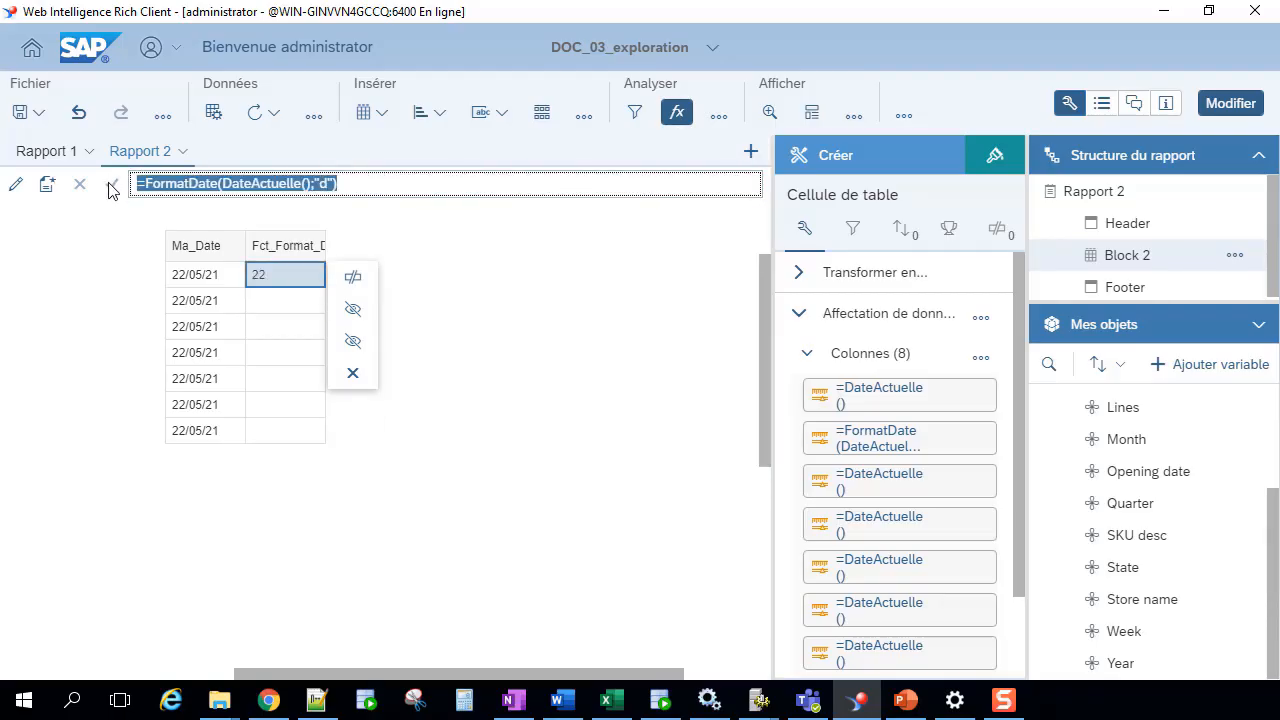
Step: Enter the formula =FormatDate(DateActuelle();"Dddd") in the second body cell under Fct_Format_Date
{"action": "left_click", "coordinate": [288, 301]}
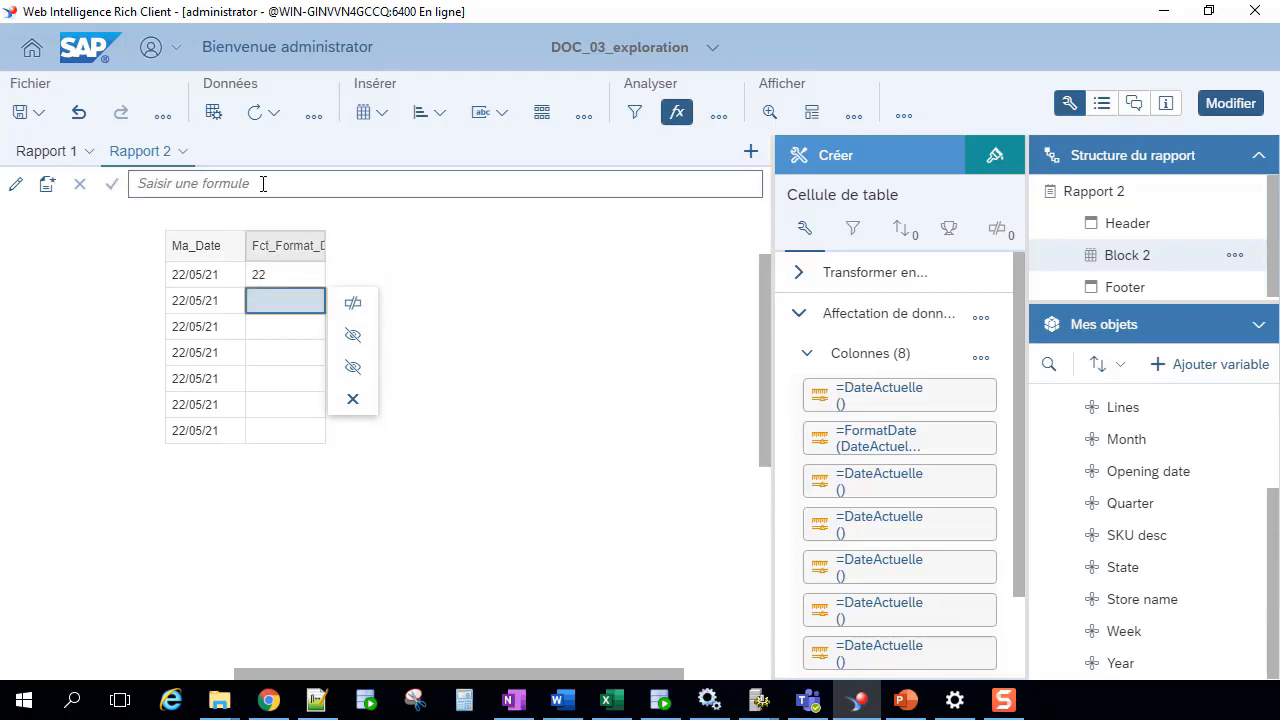
{"action": "left_click", "coordinate": [263, 183]}
{"action": "type", "text": "="}
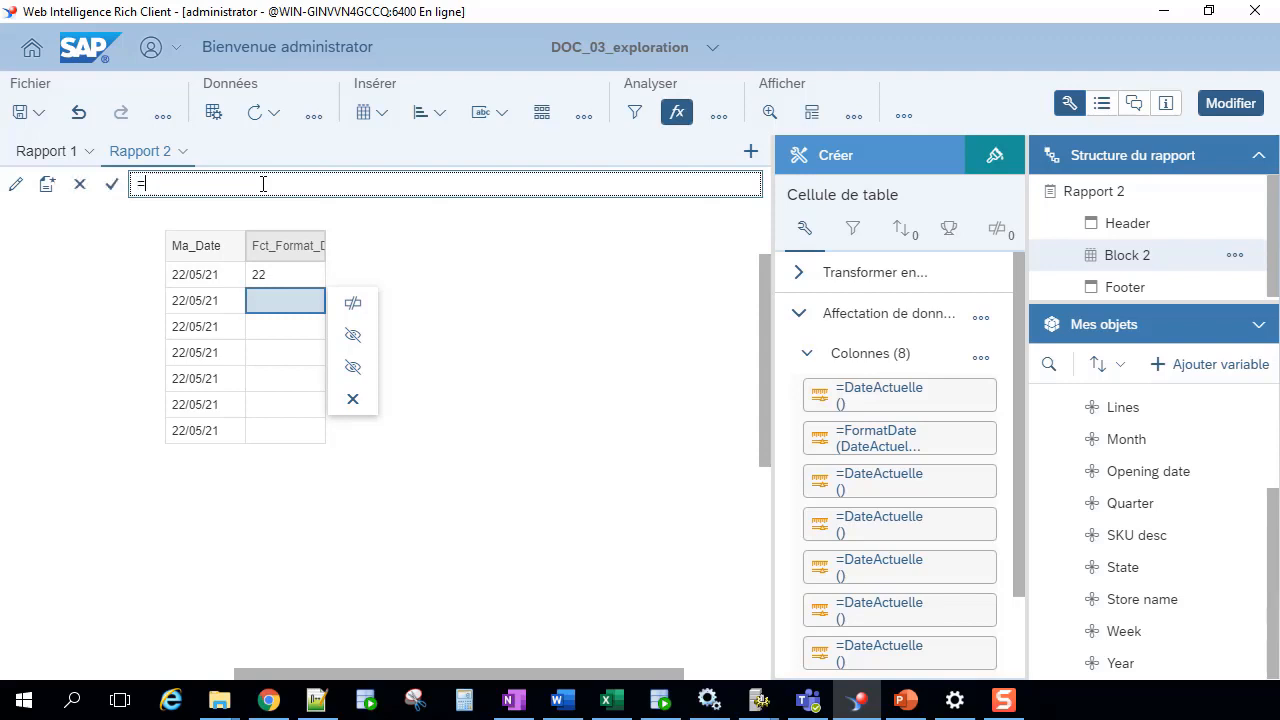
{"action": "type", "text": "Forma"}
{"action": "key", "text": "Down"}
{"action": "key", "text": "Return"}
{"action": "type", "text": "date"}
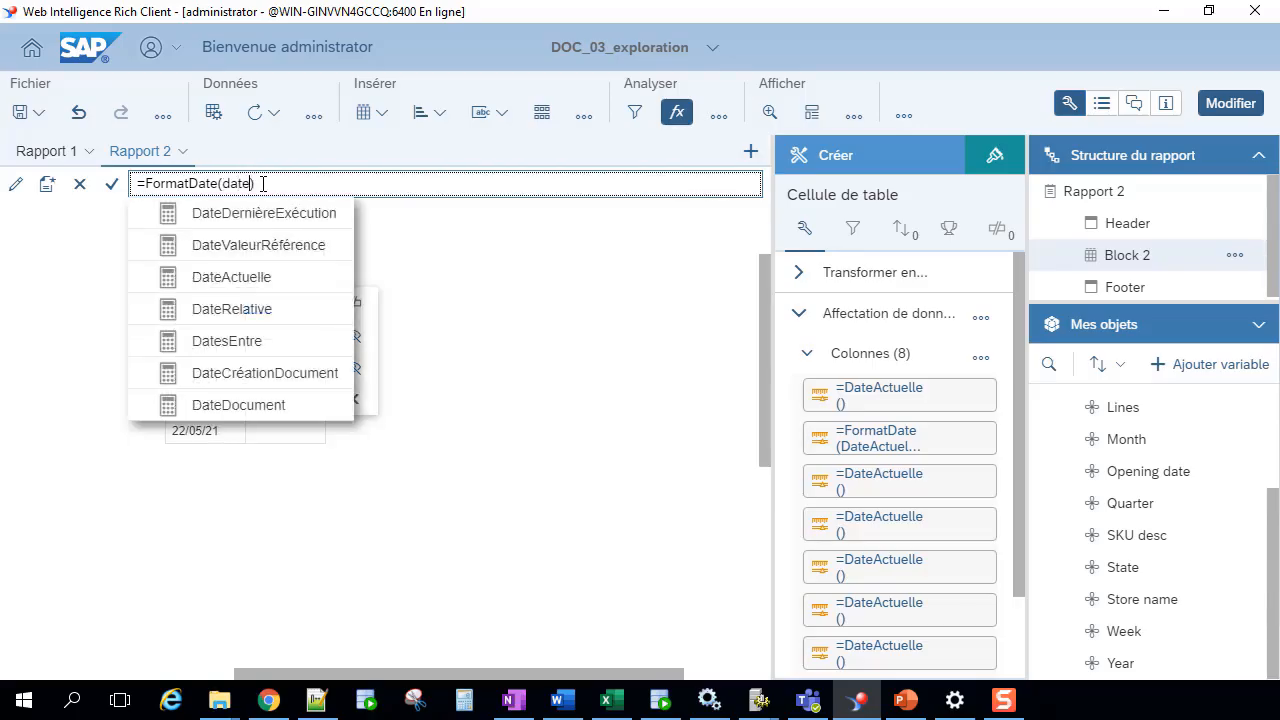
{"action": "key", "text": "Down"}
{"action": "key", "text": "Down"}
{"action": "key", "text": "Down"}
{"action": "key", "text": "Return"}
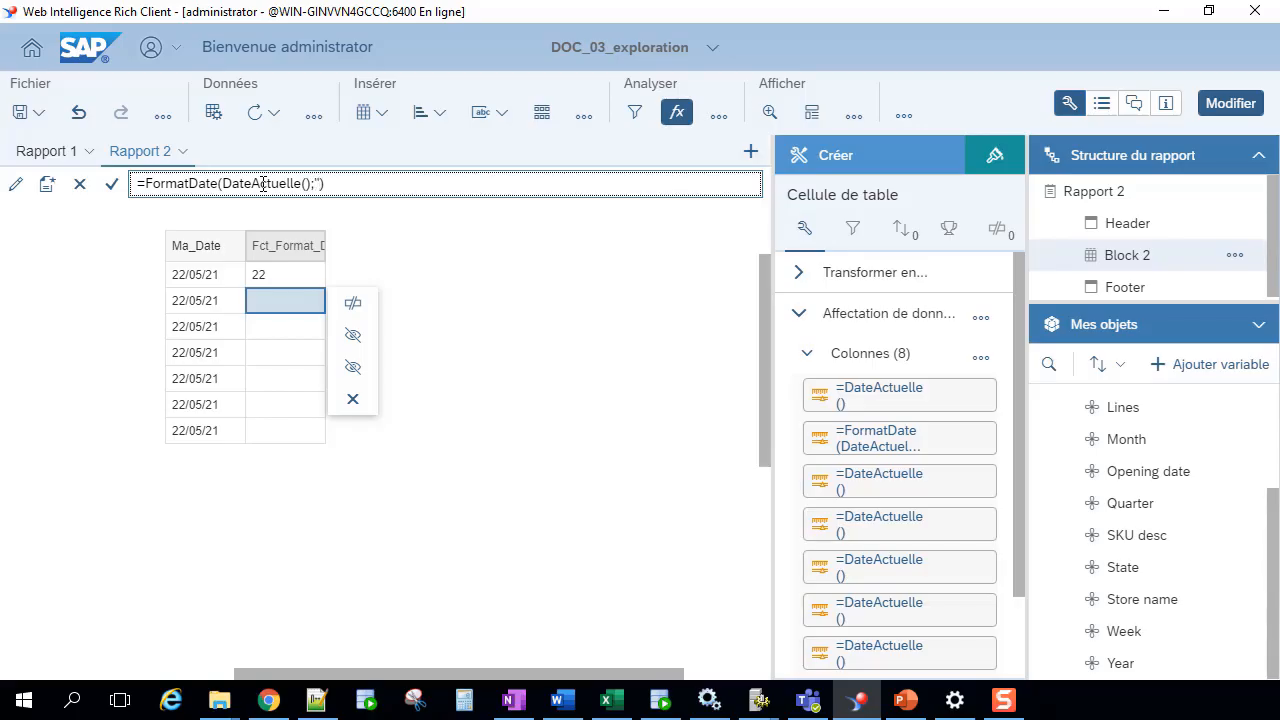
{"action": "type", "text": "\"Dddd\""}
{"action": "key", "text": "Return"}
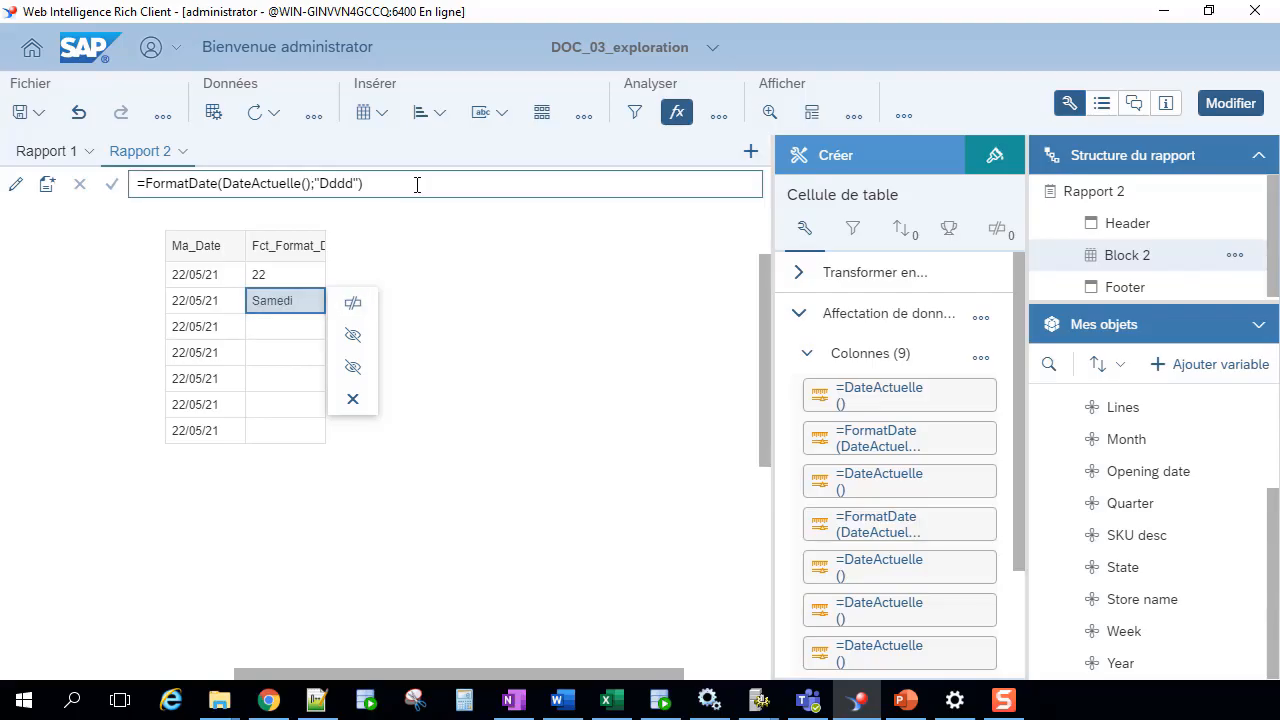
Step: Copy the "Dddd" formula into the third body cell under Fct_Format_Date and change its format string to "DDDD"
{"action": "left_click_drag", "start_coordinate": [414, 183], "coordinate": [84, 195]}
{"action": "key", "text": "ctrl+c"}
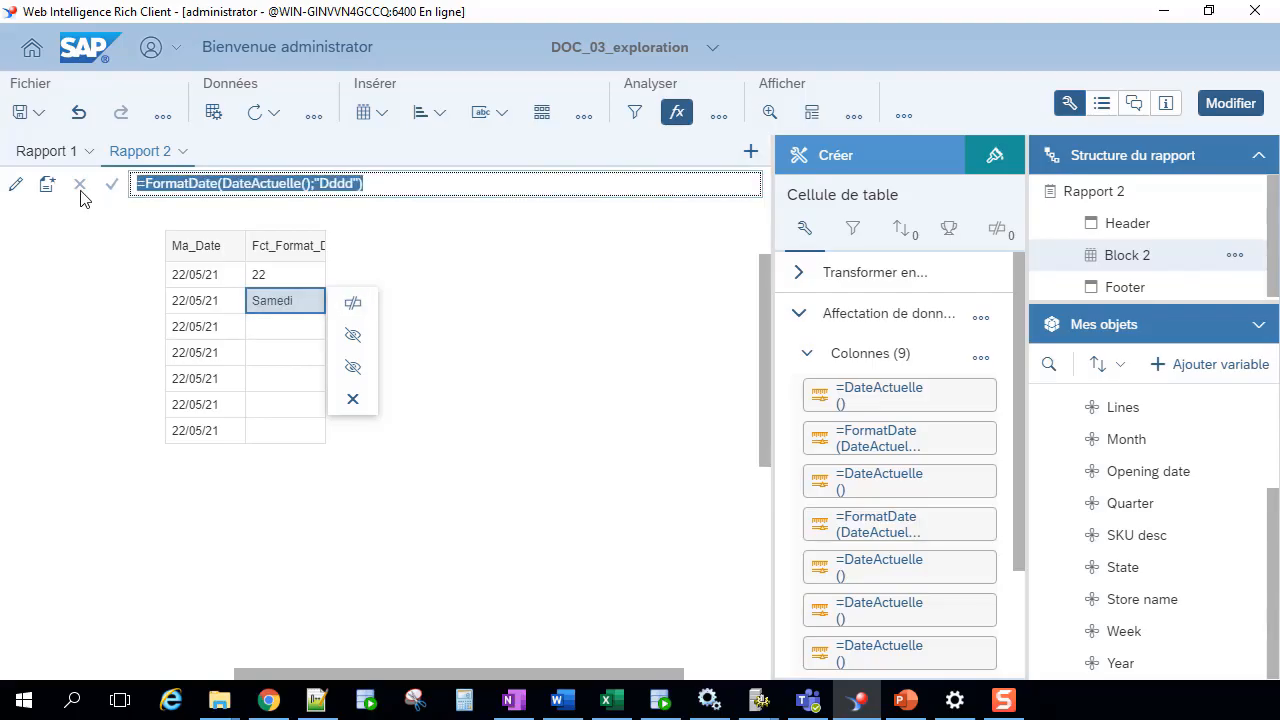
{"action": "left_click", "coordinate": [272, 337]}
{"action": "left_click", "coordinate": [136, 184]}
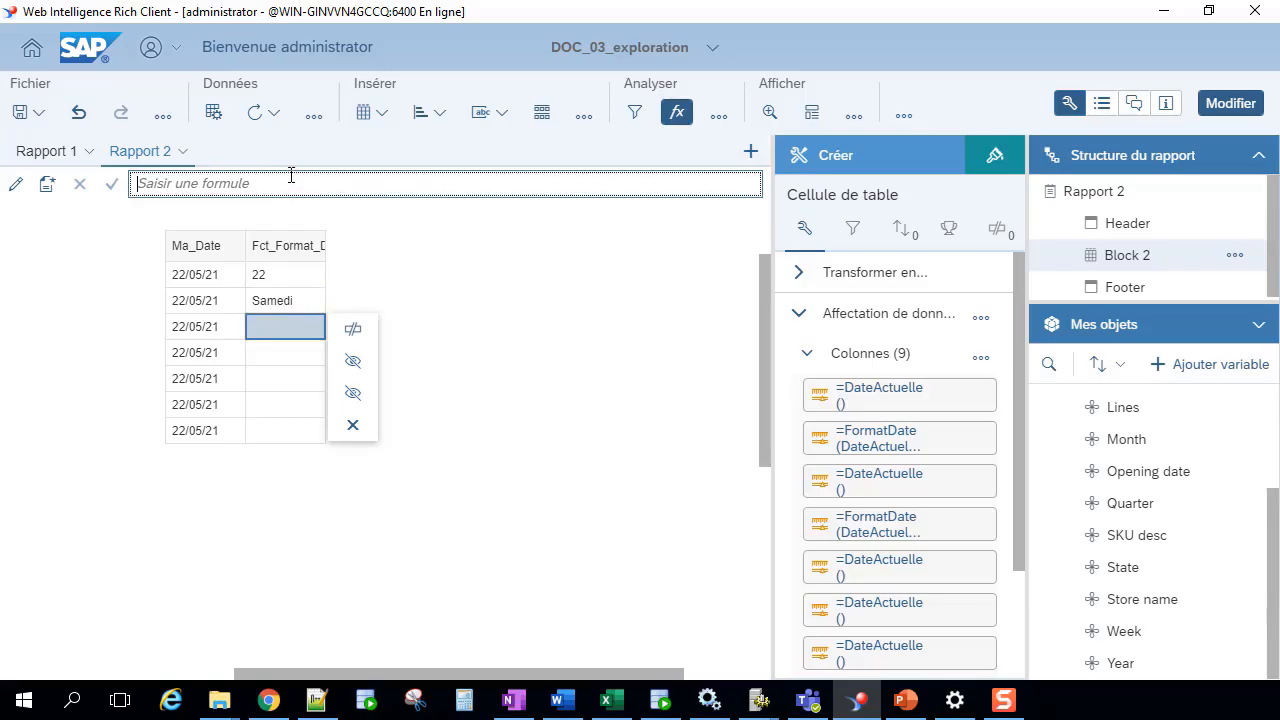
{"action": "key", "text": "ctrl+v"}
{"action": "left_click", "coordinate": [352, 183]}
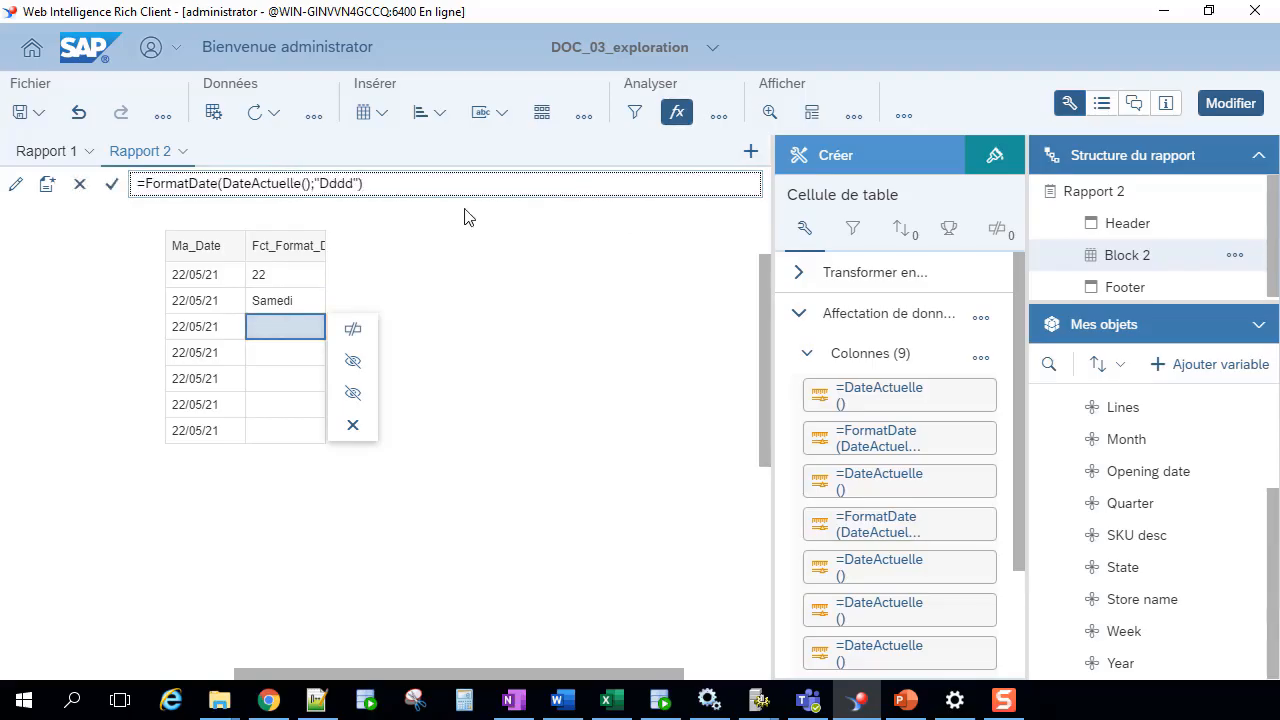
{"action": "key", "text": "BackSpace"}
{"action": "key", "text": "BackSpace"}
{"action": "key", "text": "BackSpace"}
{"action": "type", "text": "DDD"}
{"action": "key", "text": "Return"}
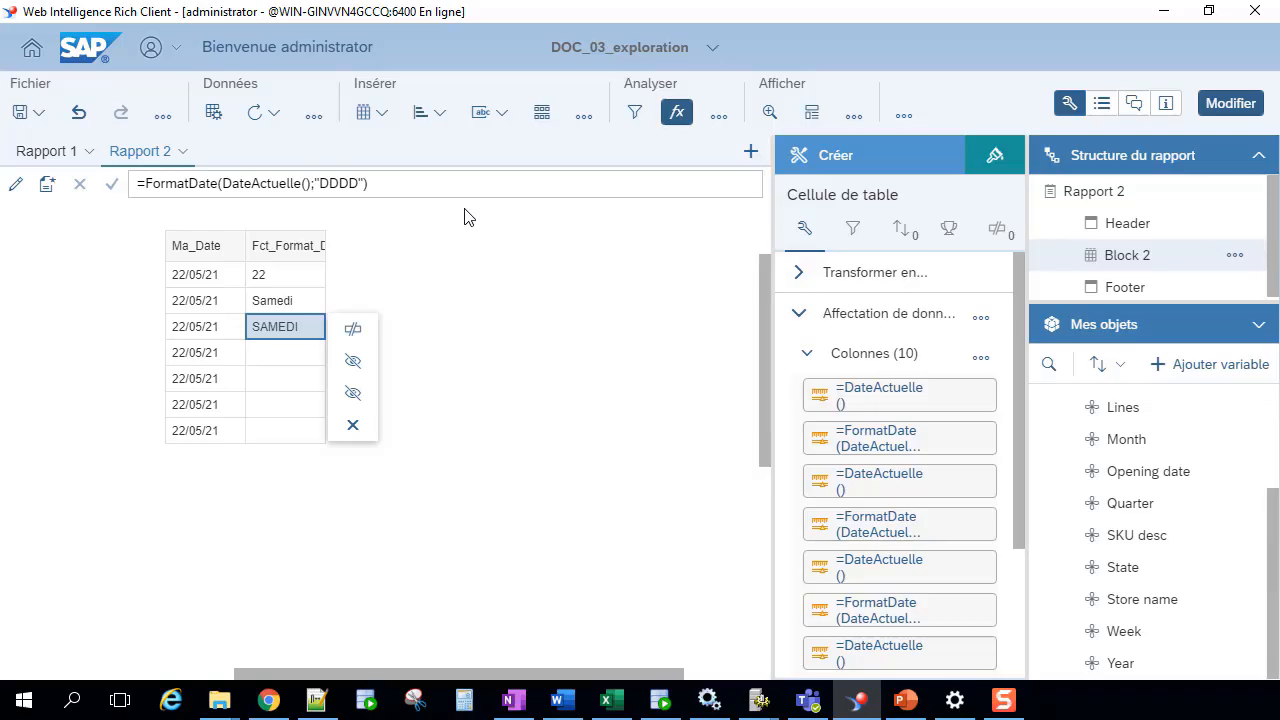
Step: Enter the formula =FormatDate(DateActuelle();"MM") in the fourth body cell under Fct_Format_Date
{"action": "left_click", "coordinate": [286, 356]}
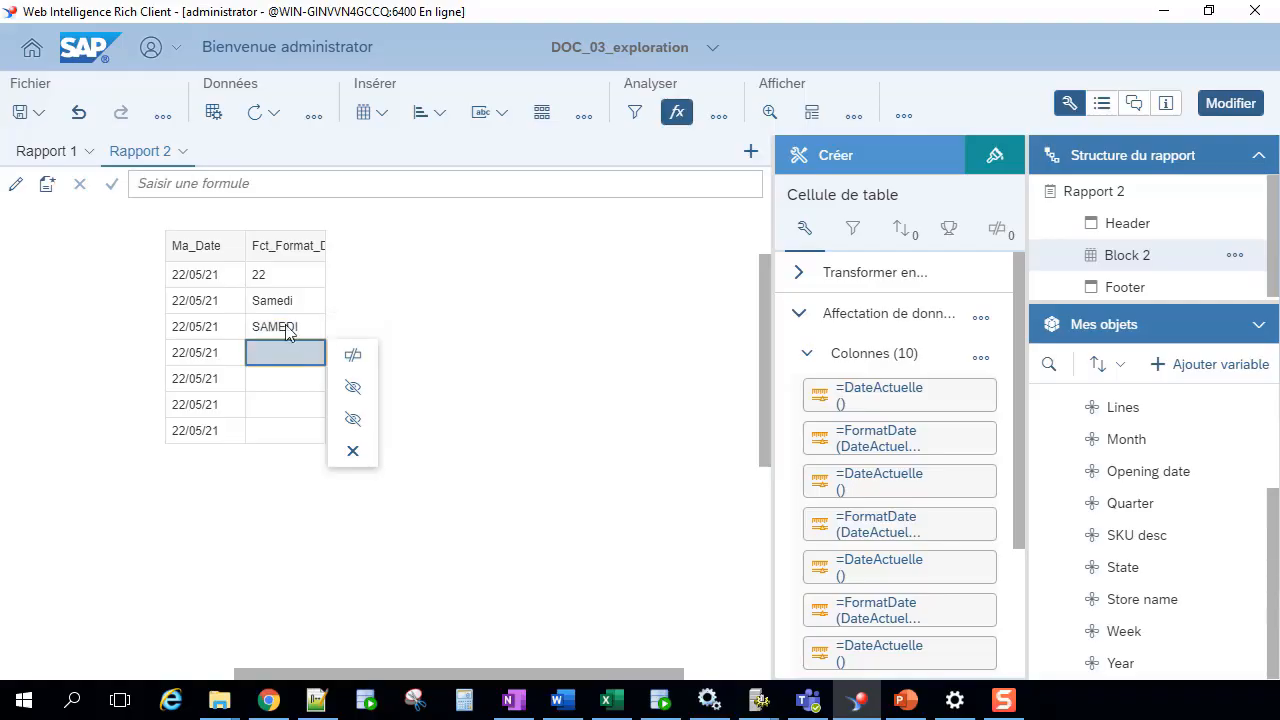
{"action": "left_click", "coordinate": [318, 184]}
{"action": "type", "text": "="}
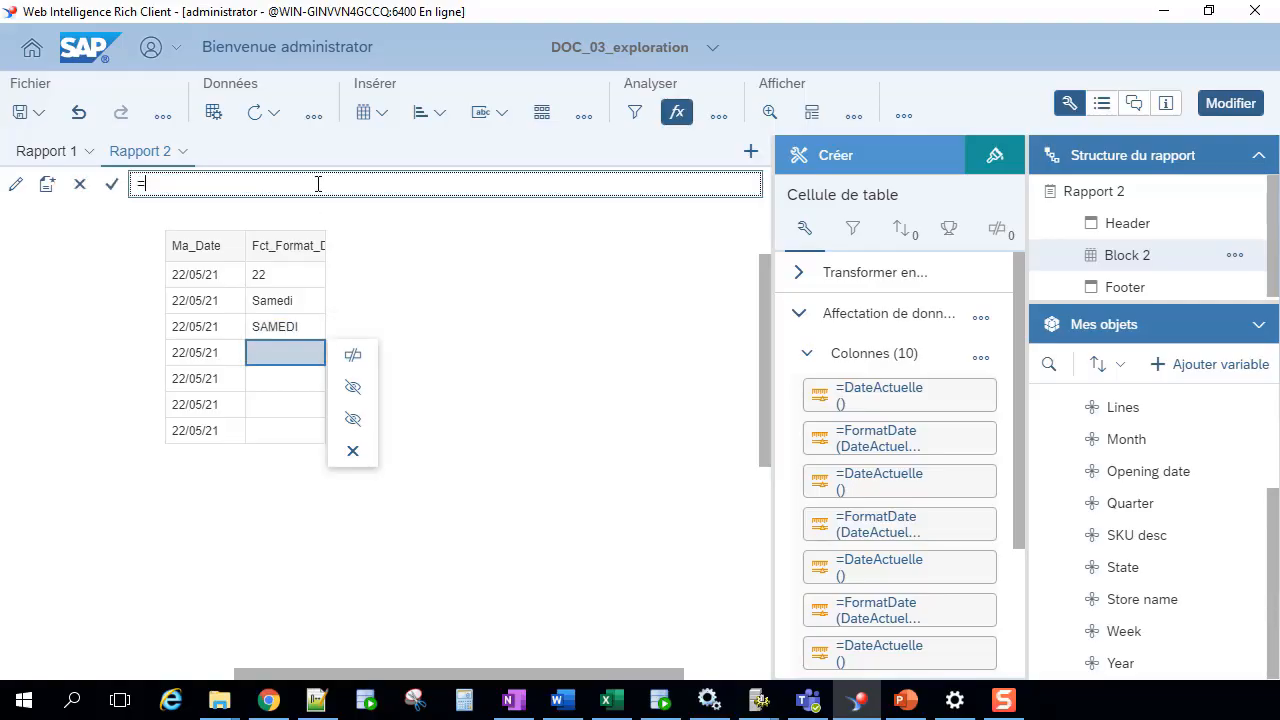
{"action": "type", "text": "Form"}
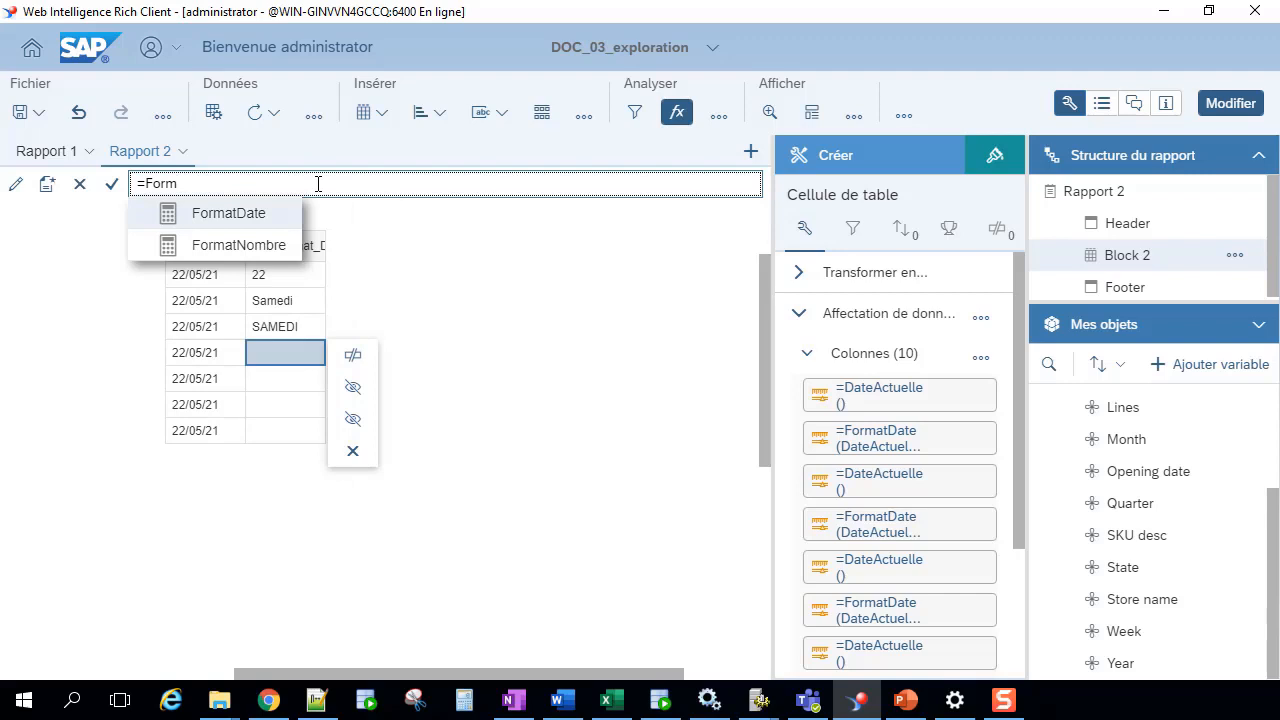
{"action": "key", "text": "Return"}
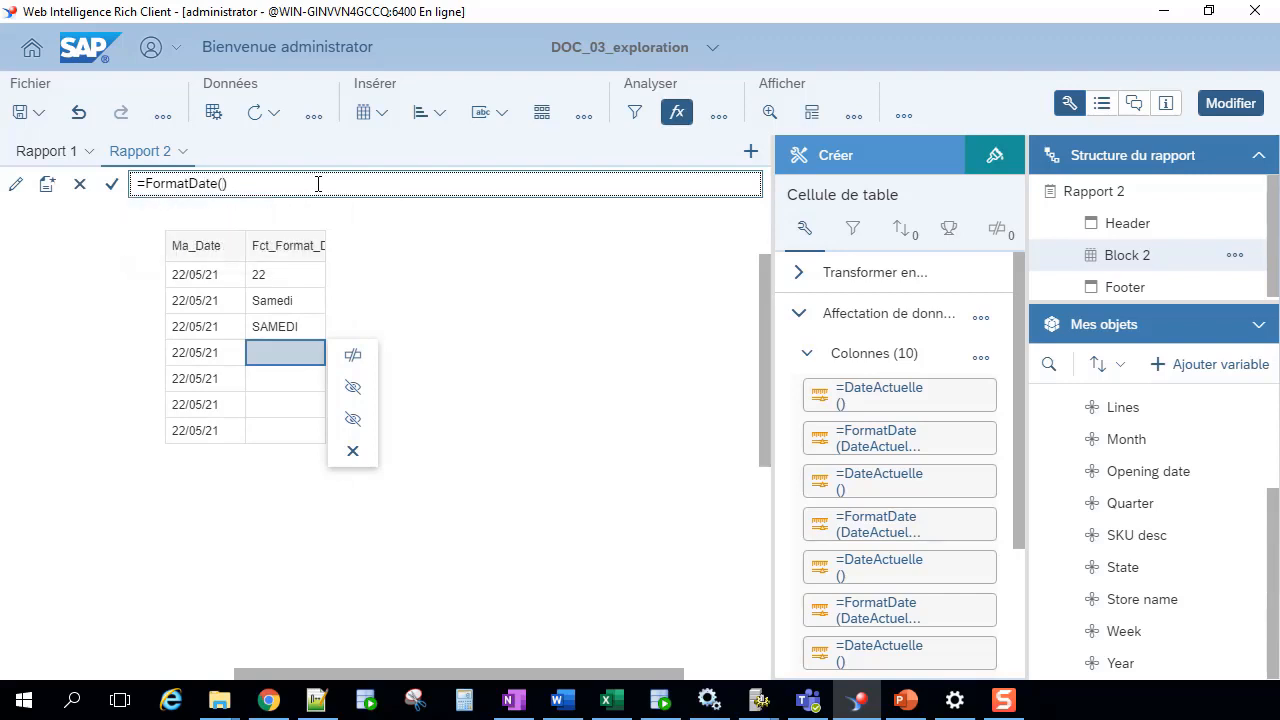
{"action": "type", "text": "date"}
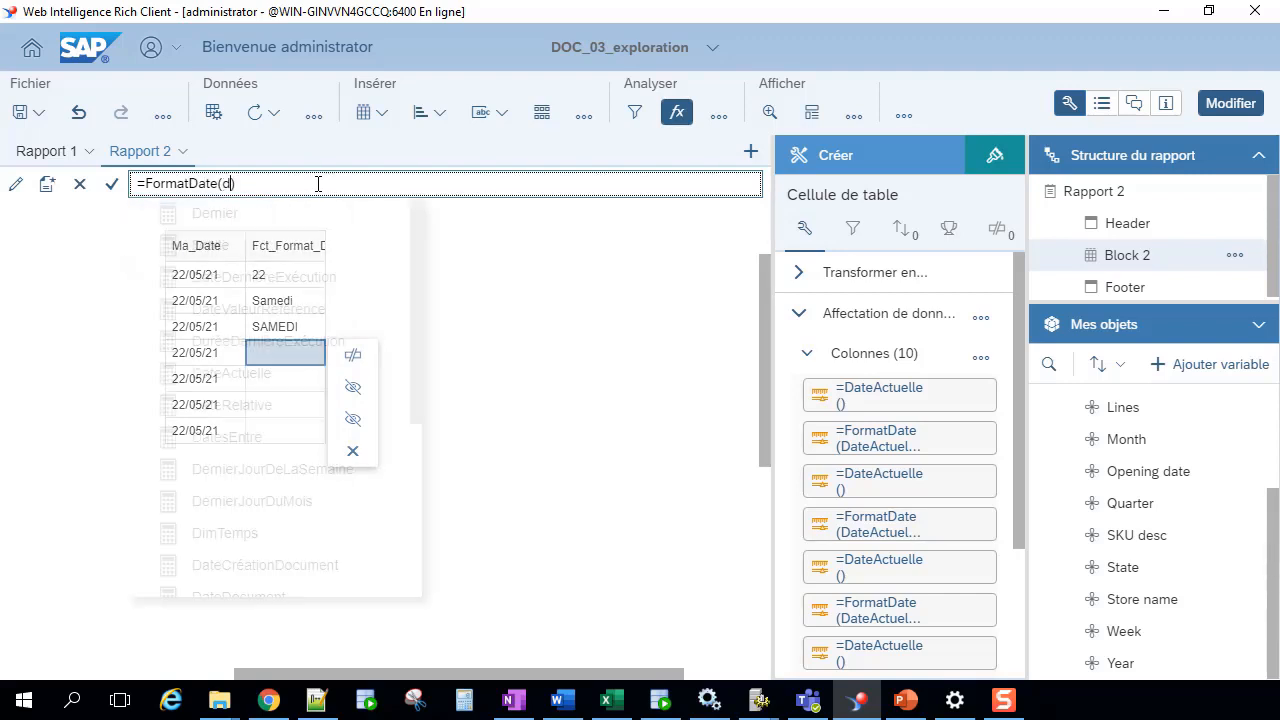
{"action": "key", "text": "Down"}
{"action": "key", "text": "Down"}
{"action": "key", "text": "Down"}
{"action": "key", "text": "Return"}
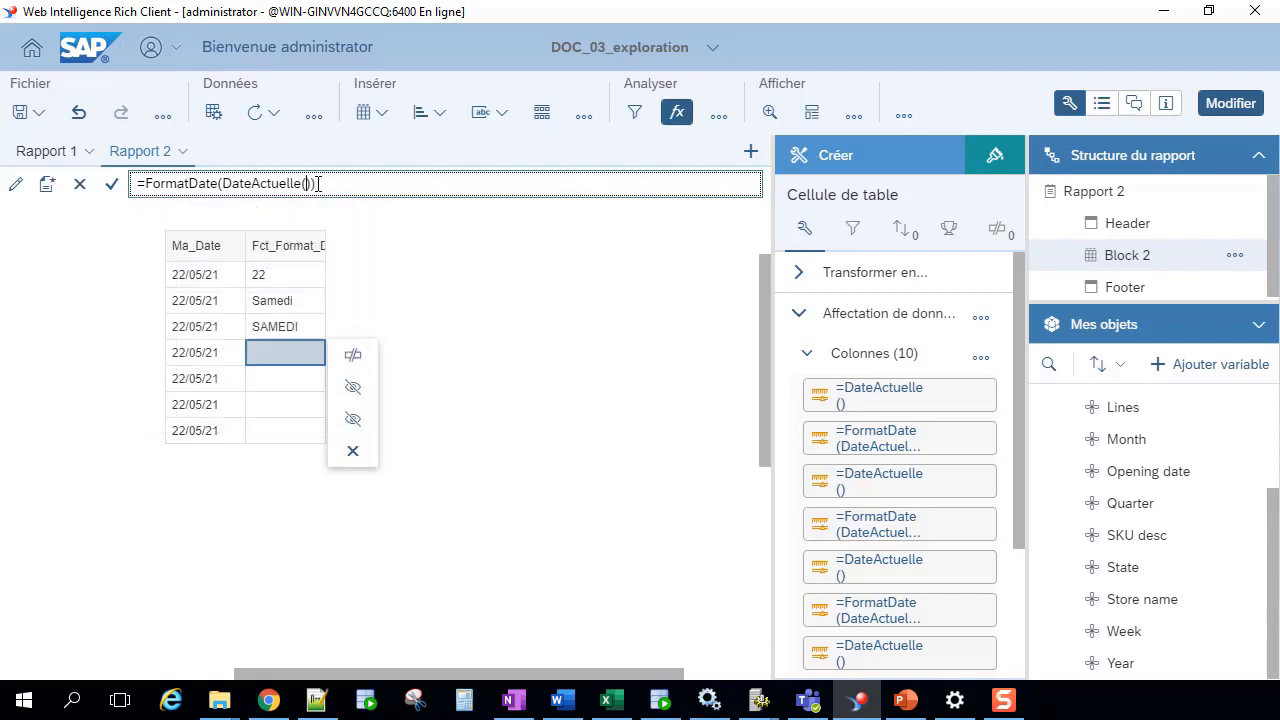
{"action": "type", "text": ";"}
{"action": "type", "text": "MM\""}
{"action": "key", "text": "Return"}
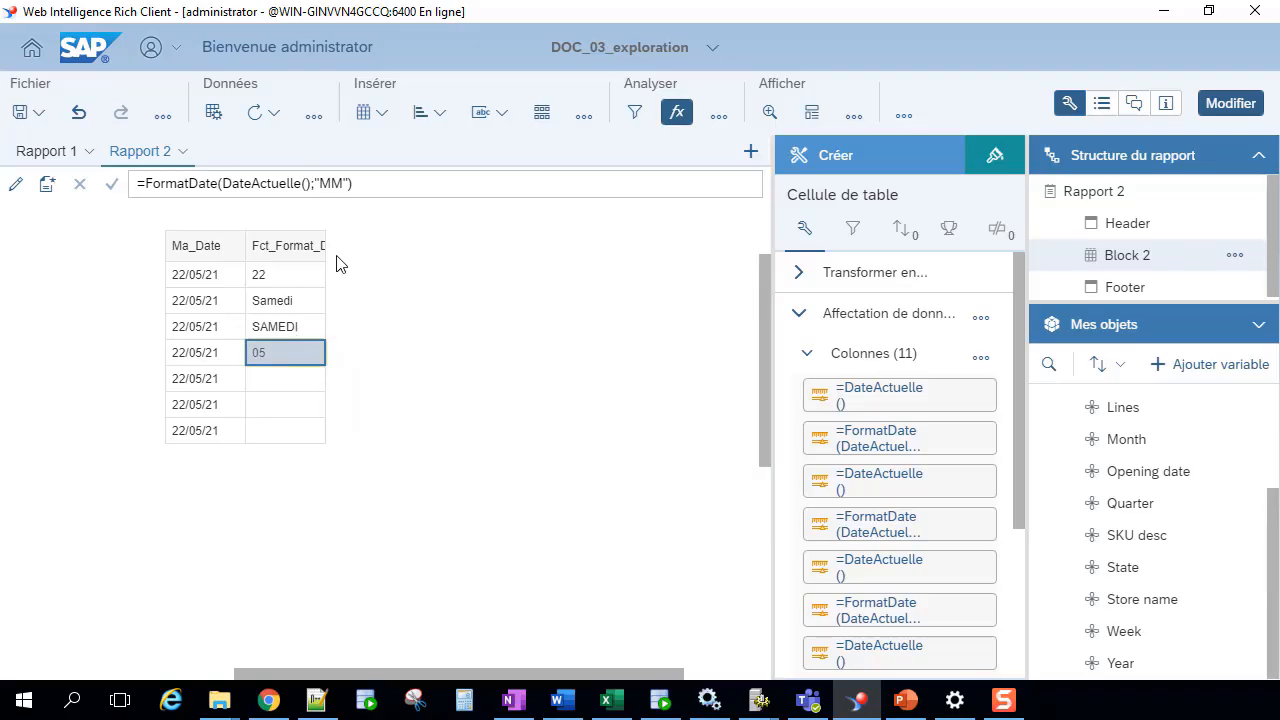
Step: Copy the "MM" formula into the fifth body cell under Fct_Format_Date and change its format string to "MMMM"
{"action": "left_click_drag", "start_coordinate": [370, 186], "coordinate": [100, 190]}
{"action": "key", "text": "ctrl+c"}
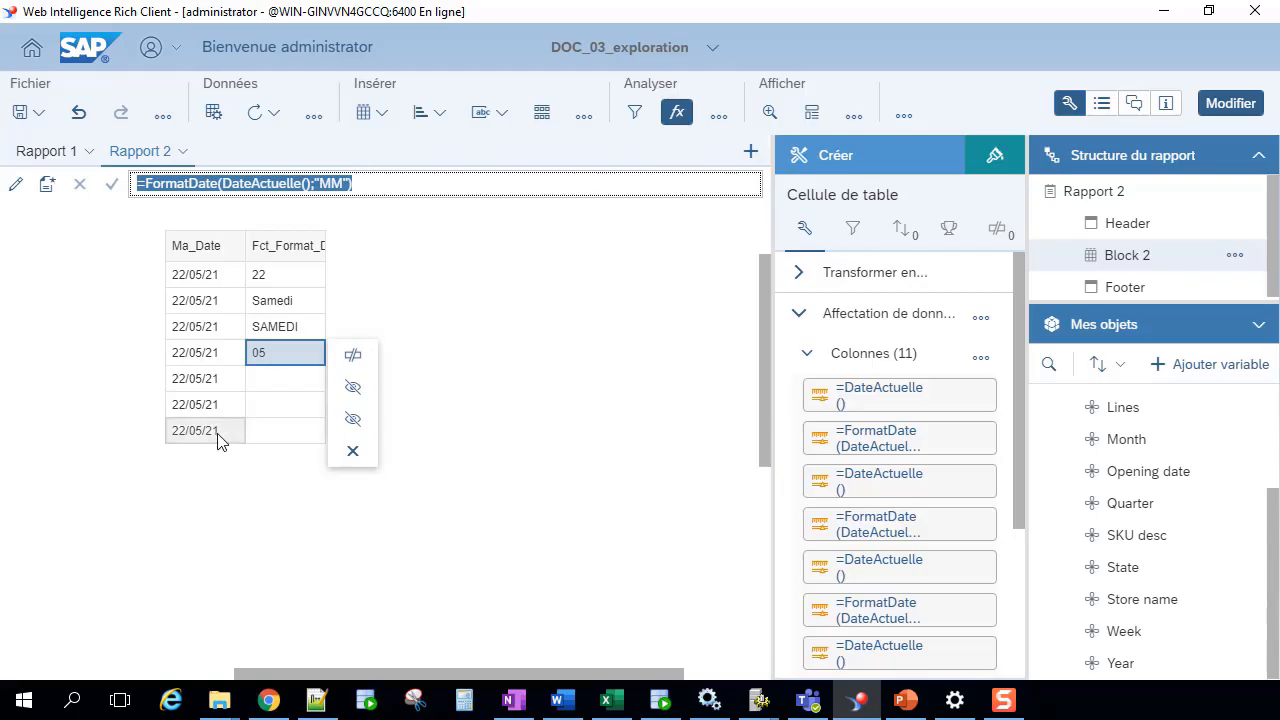
{"action": "left_click", "coordinate": [277, 380]}
{"action": "left_click", "coordinate": [298, 185]}
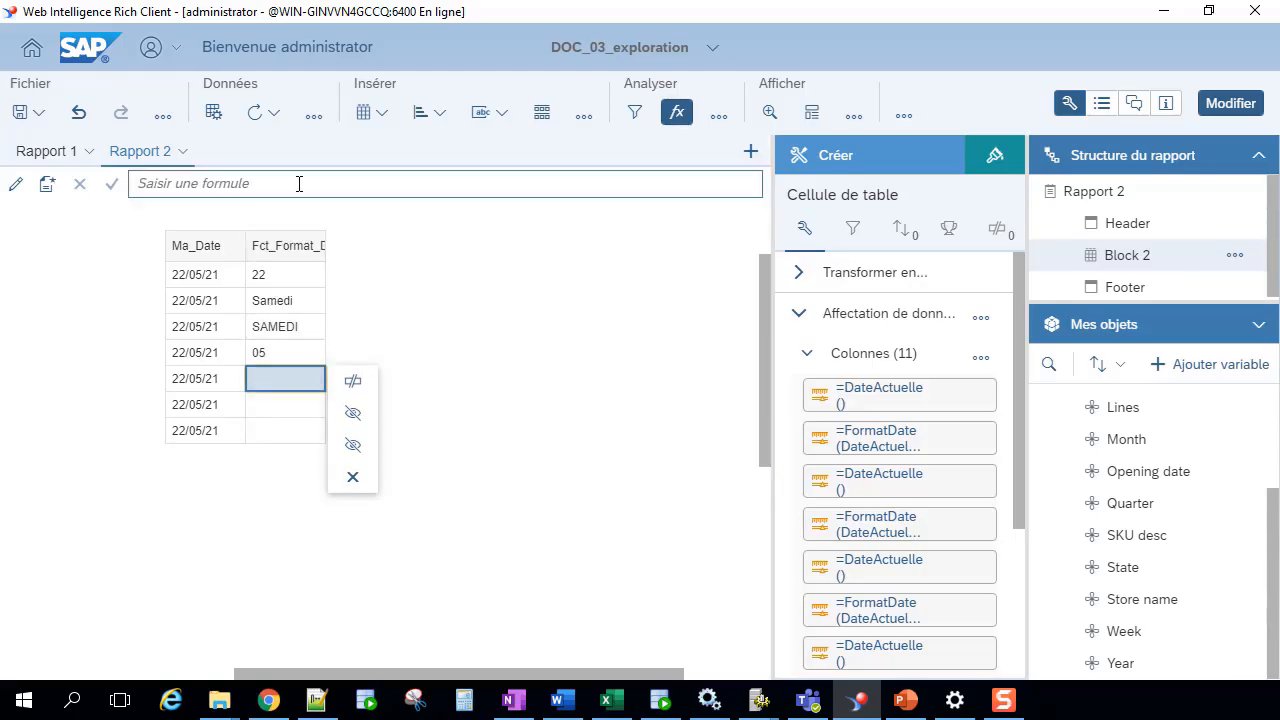
{"action": "key", "text": "ctrl+v"}
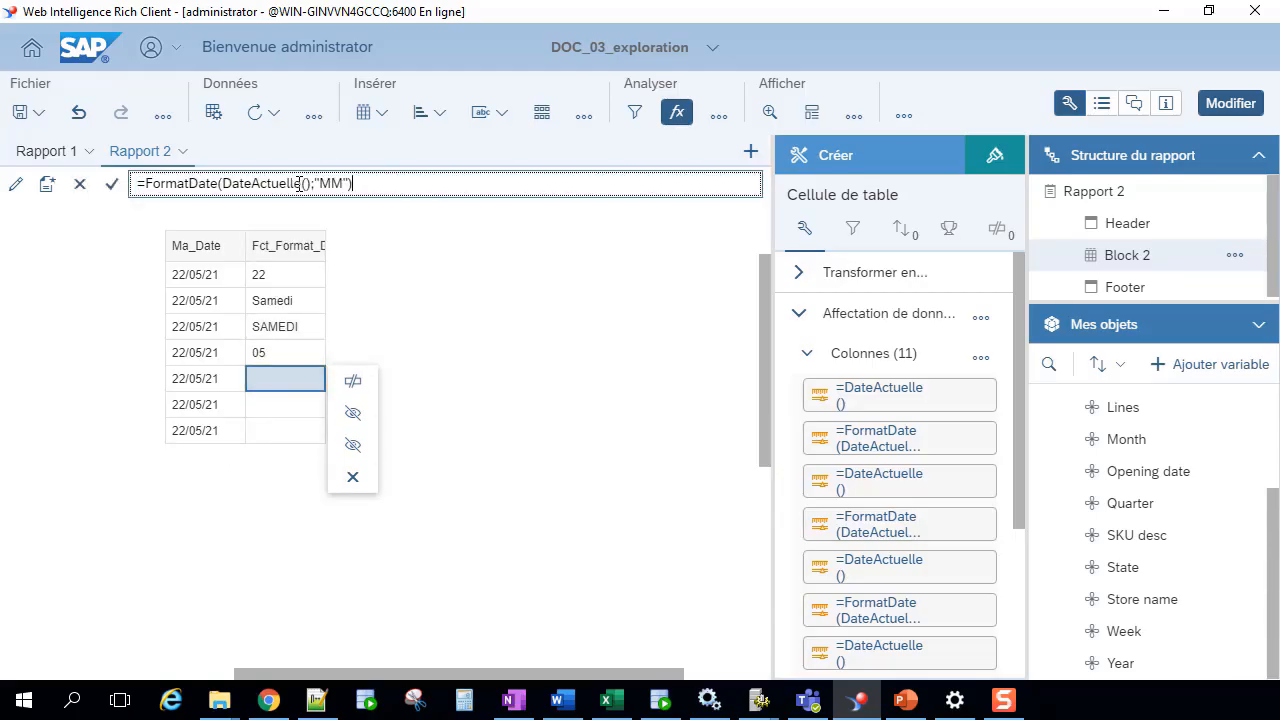
{"action": "left_click", "coordinate": [332, 184]}
{"action": "type", "text": "MM"}
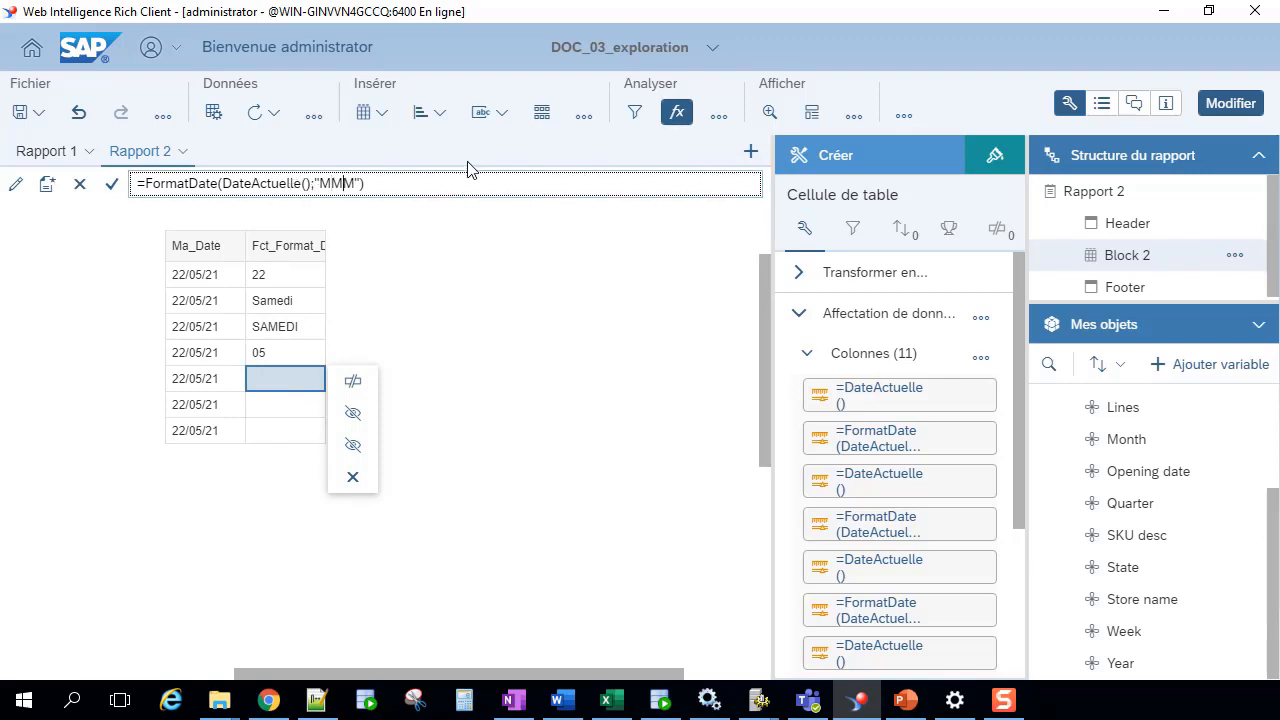
{"action": "key", "text": "Return"}
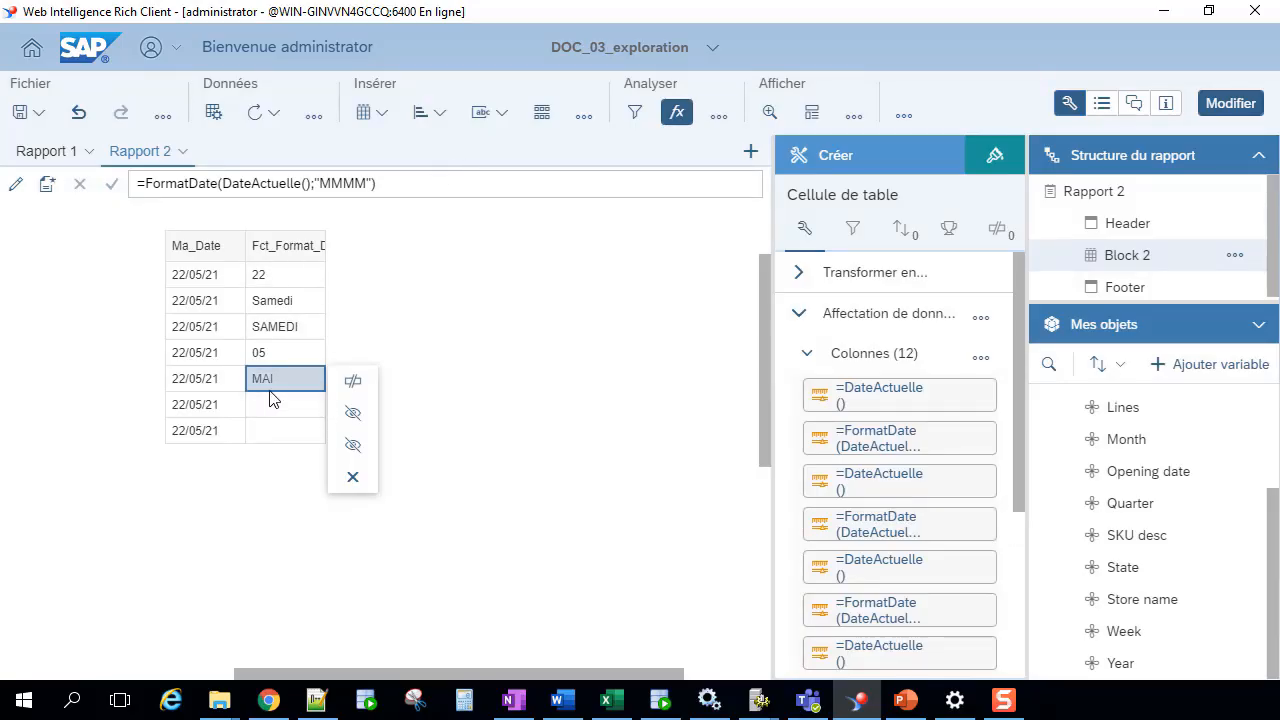
Step: Change the format string in the fifth body cell's FormatDate formula to "Mmmm"
{"action": "left_click", "coordinate": [330, 183]}
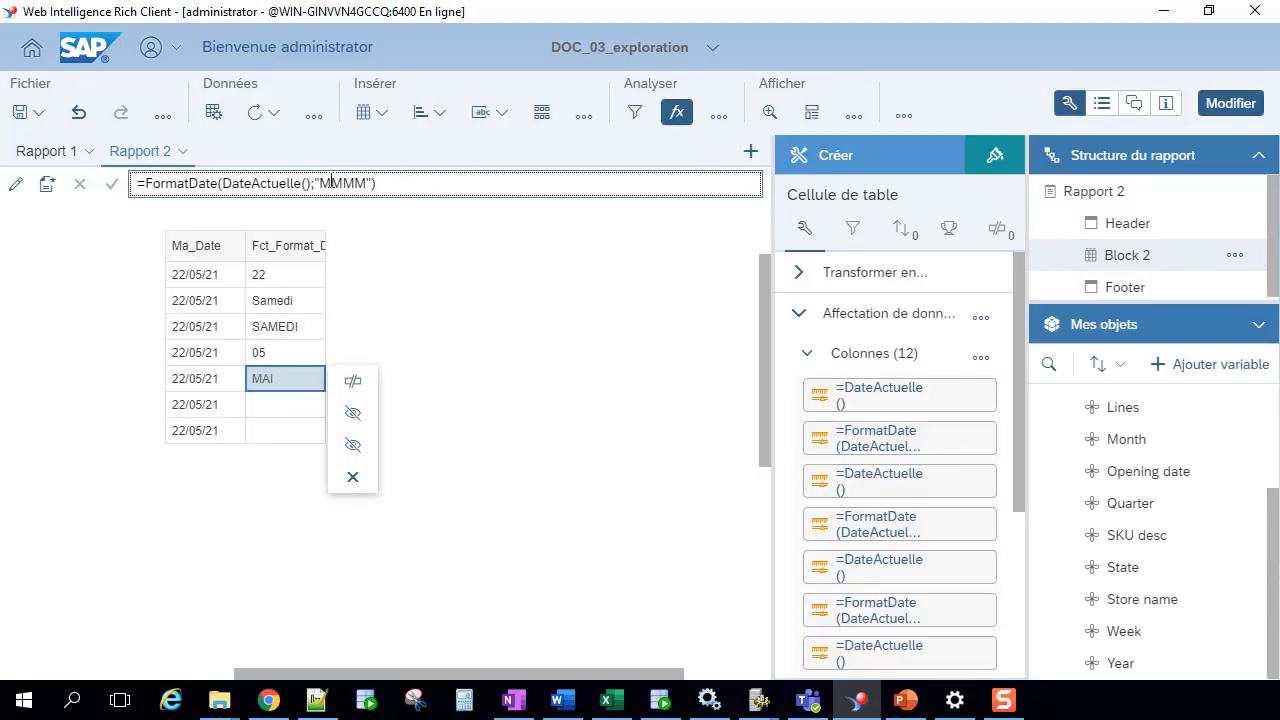
{"action": "key", "text": "Delete"}
{"action": "key", "text": "Delete"}
{"action": "key", "text": "Delete"}
{"action": "type", "text": "mmm"}
{"action": "key", "text": "Return"}
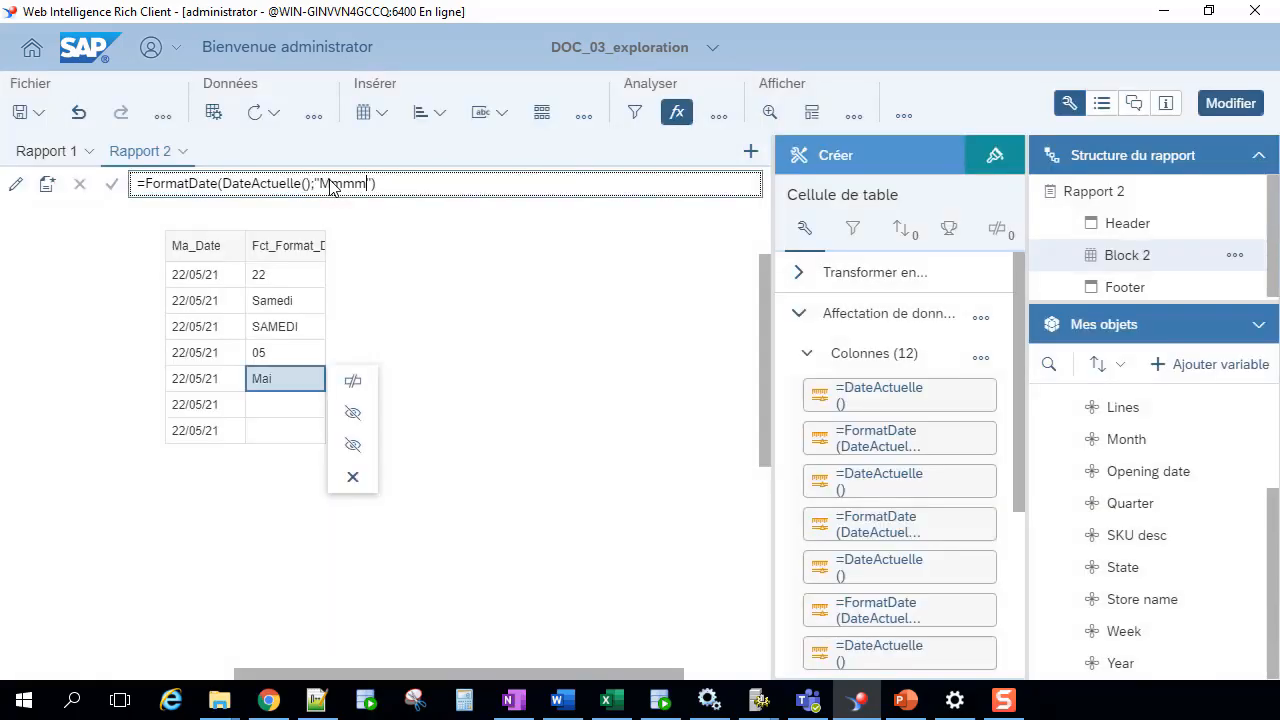
Step: Start a FormatDate formula with DateActuelle() as its date argument in the sixth body cell under Fct_Format_Date
{"action": "left_click", "coordinate": [285, 412]}
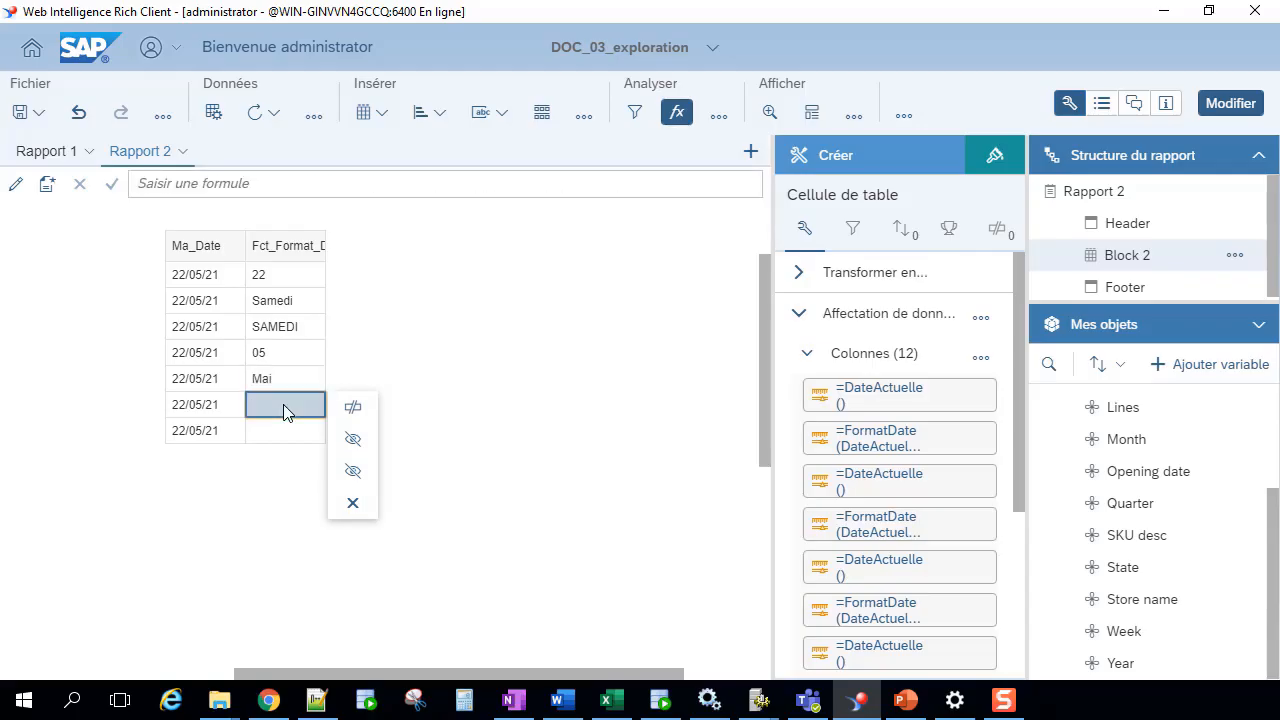
{"action": "left_click", "coordinate": [270, 193]}
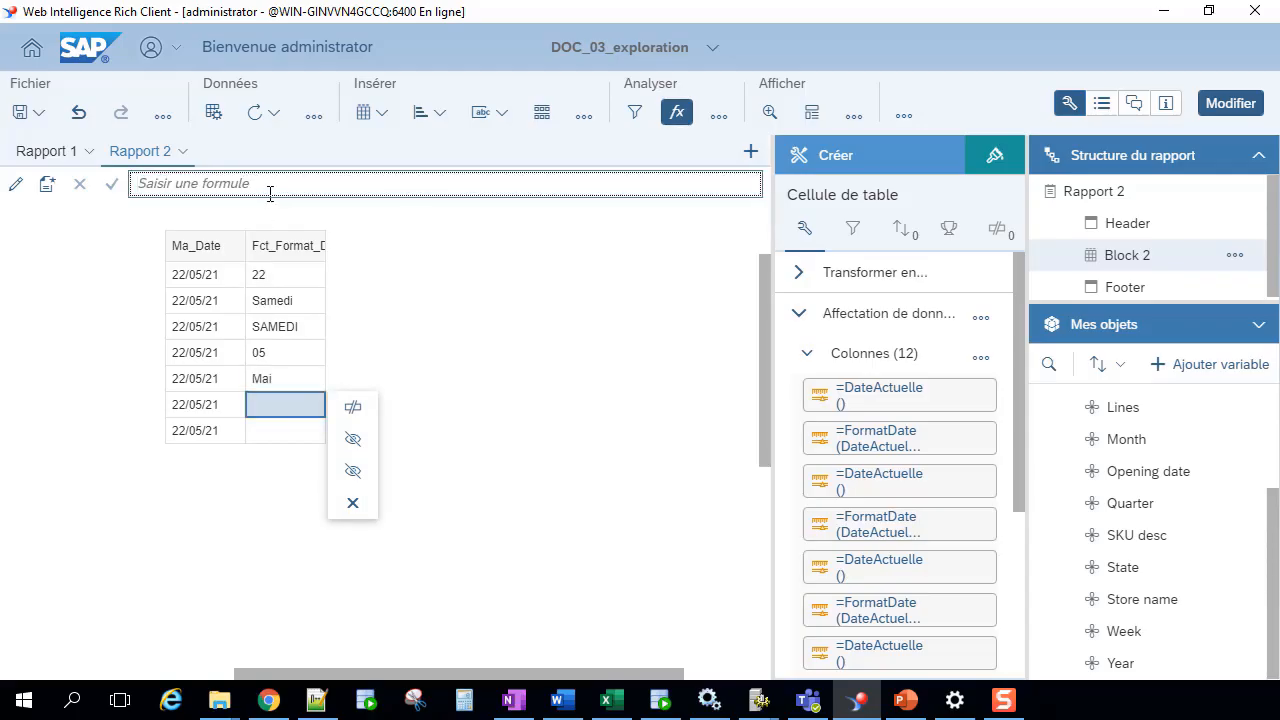
{"action": "type", "text": "="}
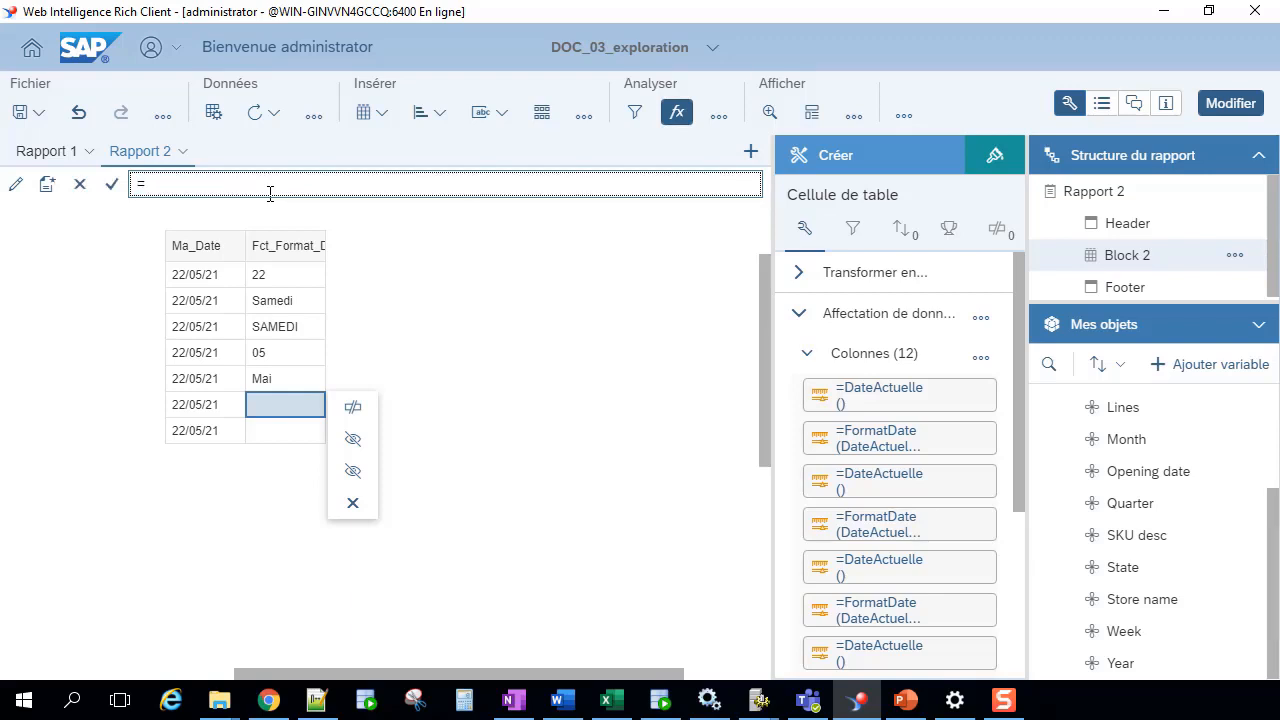
{"action": "type", "text": "Form"}
{"action": "key", "text": "Return"}
{"action": "type", "text": "Date"}
{"action": "key", "text": "Down"}
{"action": "key", "text": "Down"}
{"action": "key", "text": "Down"}
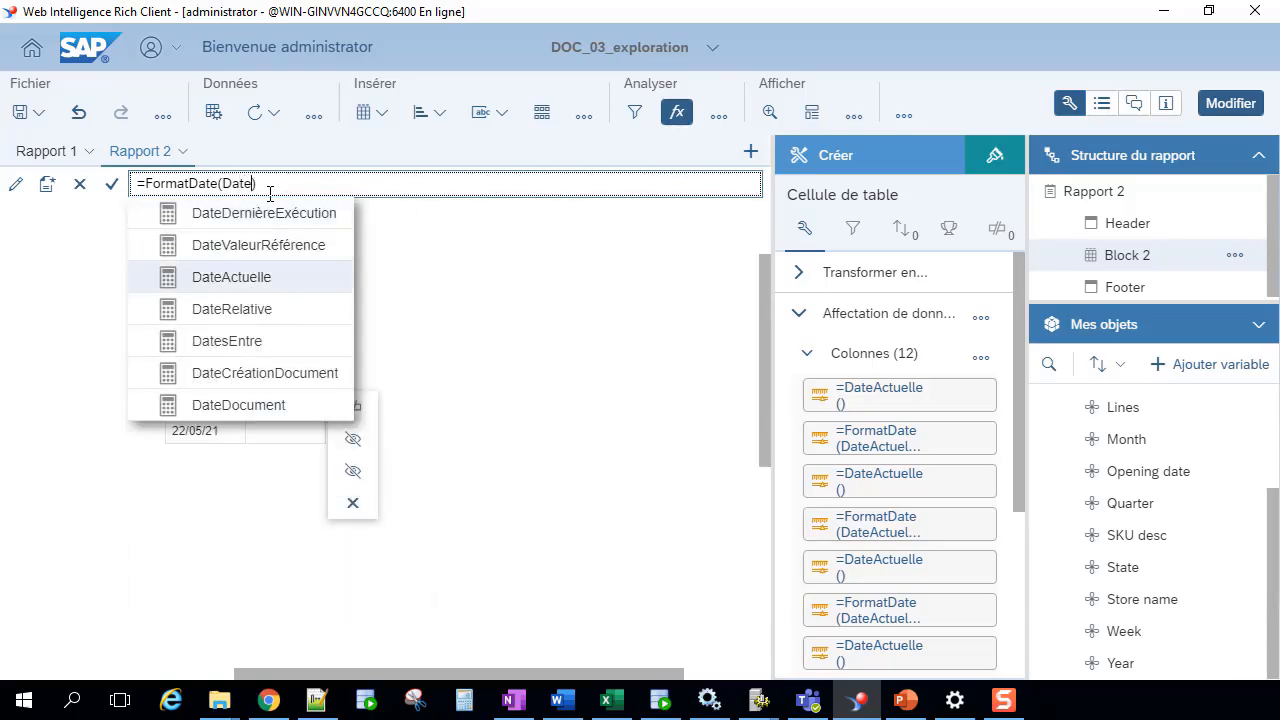
{"action": "key", "text": "Return"}
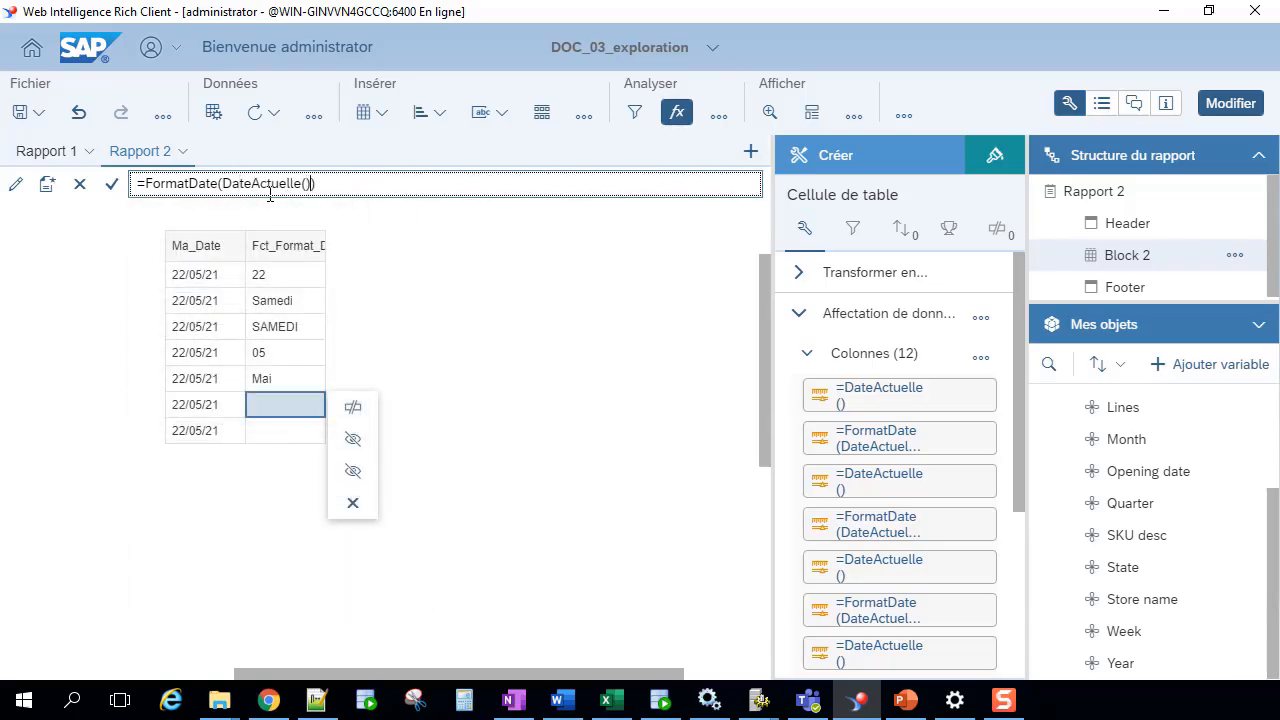
Step: Complete the sixth body cell's FormatDate formula under Fct_Format_Date with the format string "dd Dddd Mmmm yyyy" and validate it
{"action": "type", "text": ";"}
{"action": "key", "text": "BackSpace"}
{"action": "type", "text": "\""}
{"action": "type", "text": "dd"}
{"action": "type", "text": "Dddd"}
{"action": "type", "text": " Mmmm"}
{"action": "type", "text": " yyyy"}
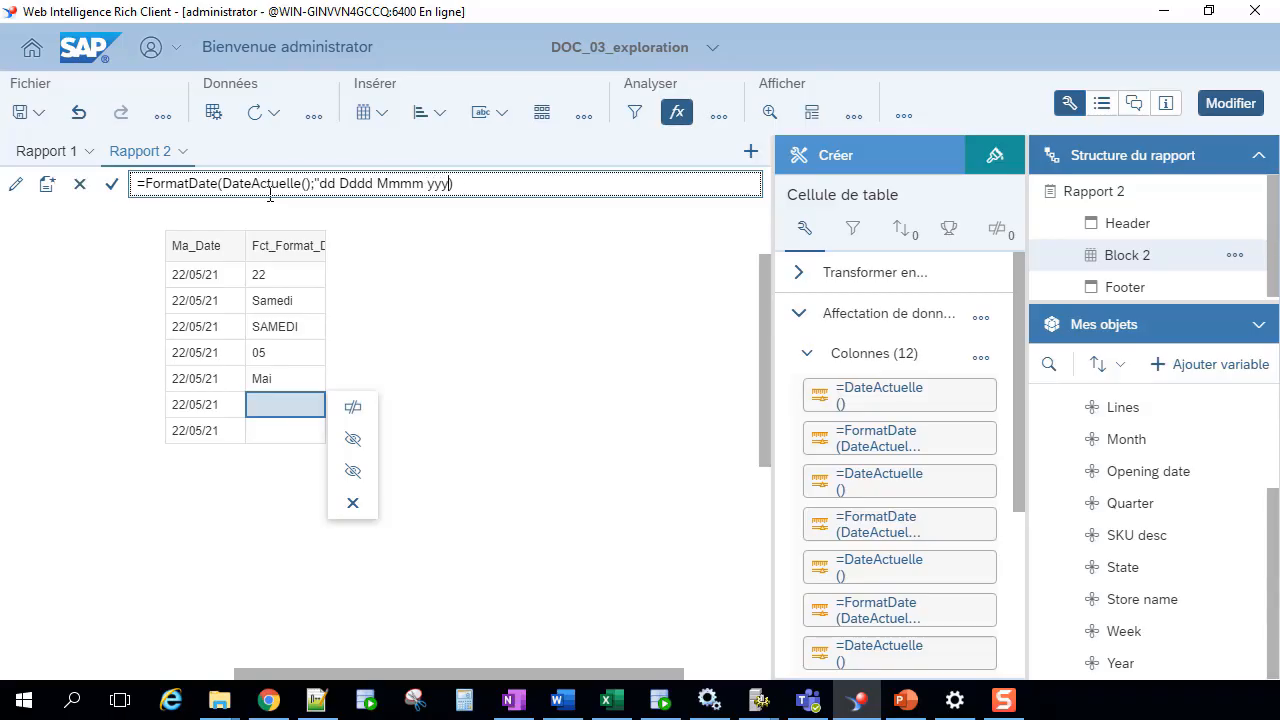
{"action": "key", "text": "Return"}
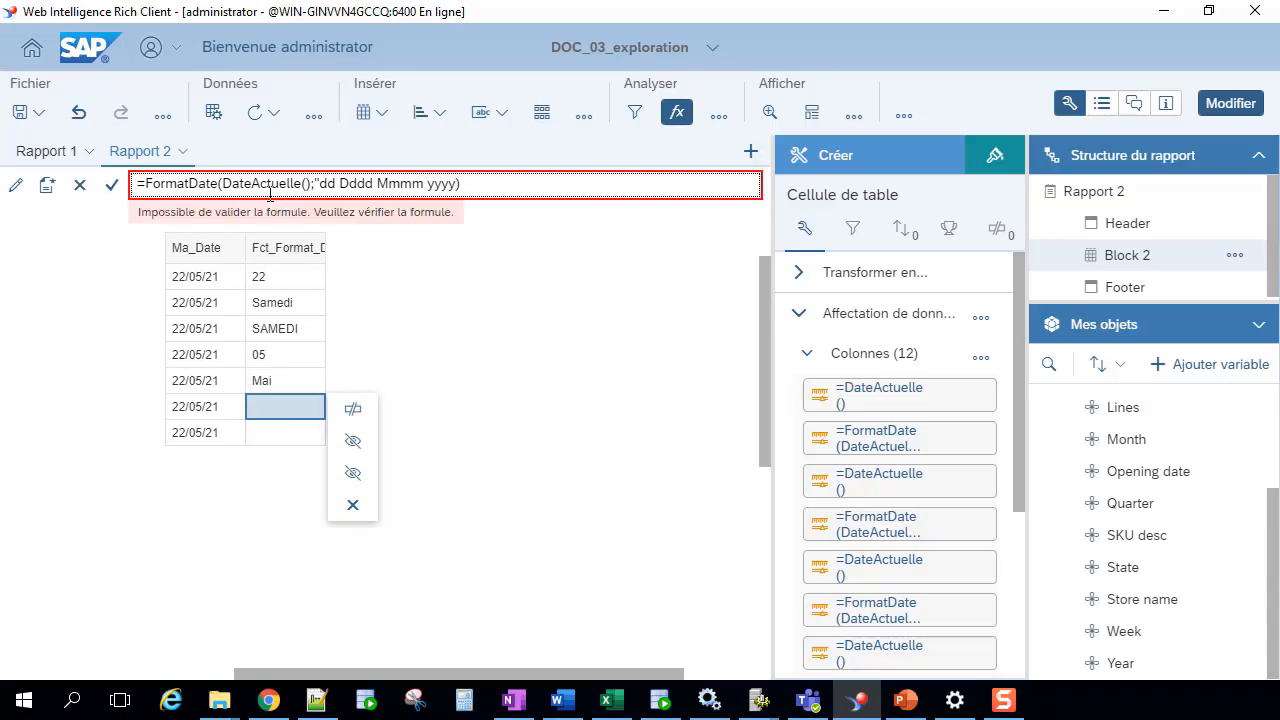
{"action": "type", "text": "\""}
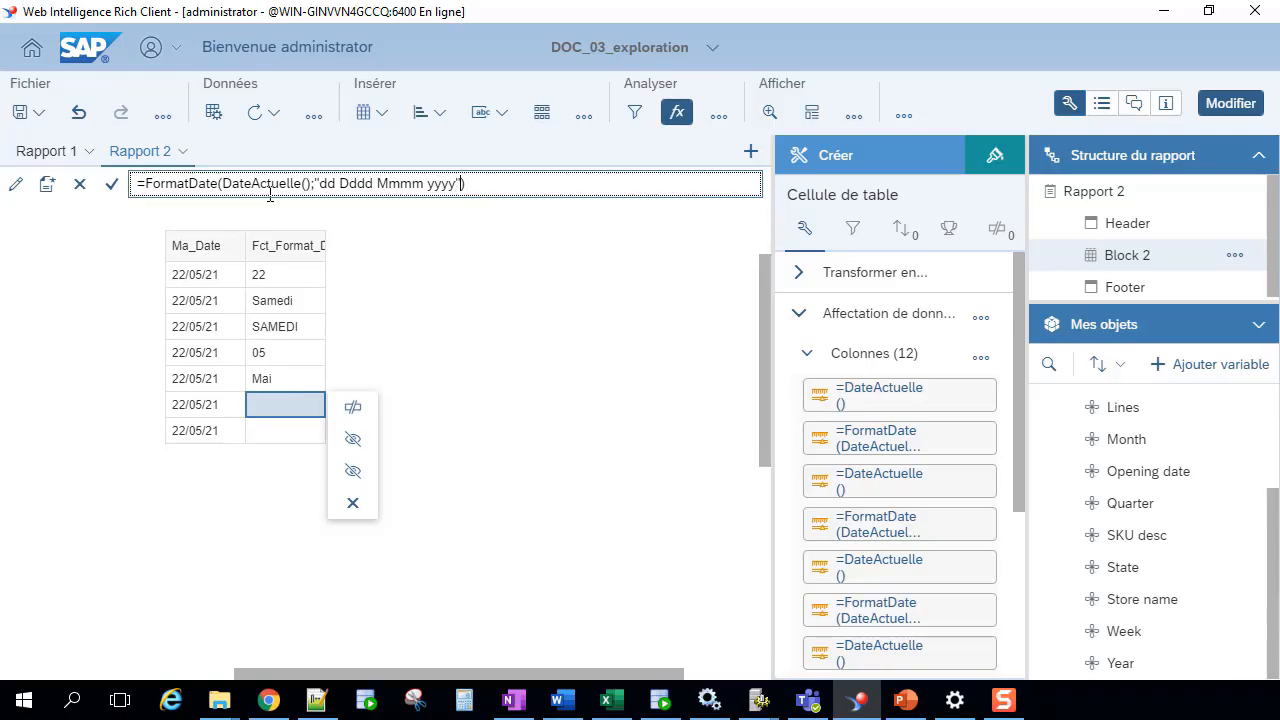
{"action": "key", "text": "Return"}
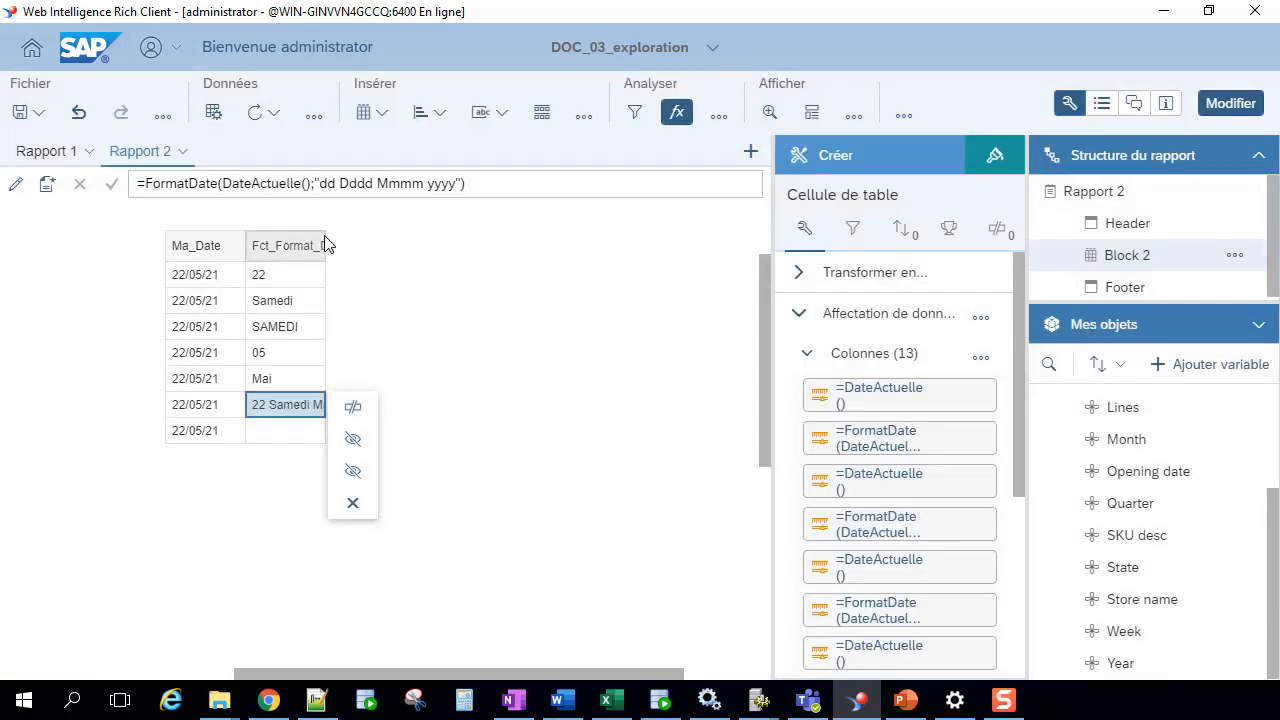
{"action": "left_click", "coordinate": [321, 243]}
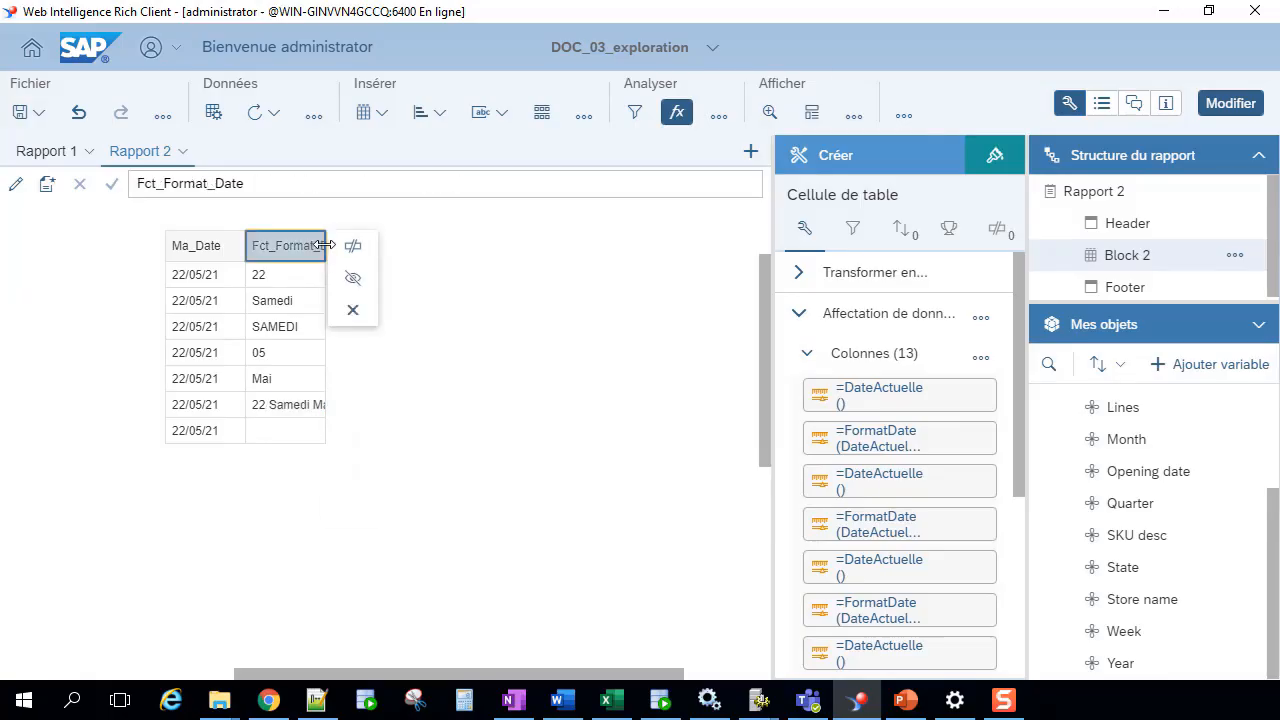
{"action": "left_click_drag", "start_coordinate": [321, 243], "coordinate": [468, 236]}
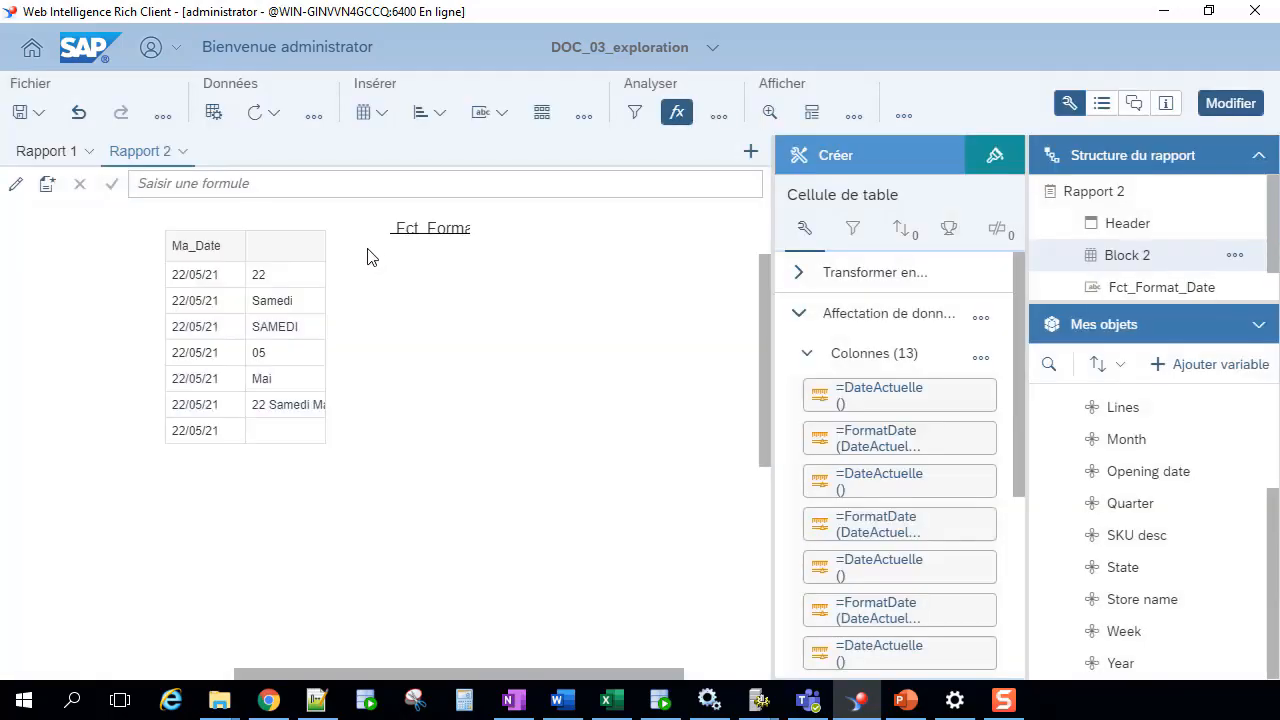
{"action": "left_click", "coordinate": [78, 111]}
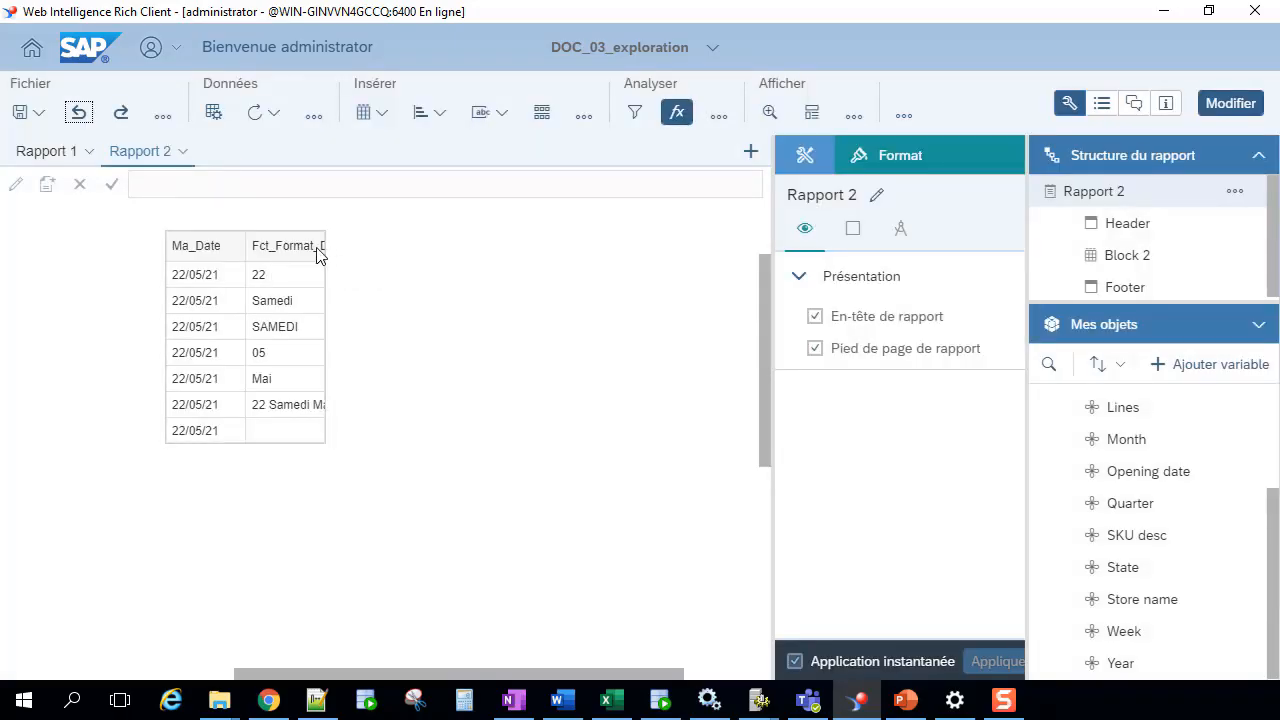
Step: Widen the Fct_Format_Date column so its header and the full date fit
{"action": "left_click", "coordinate": [300, 255]}
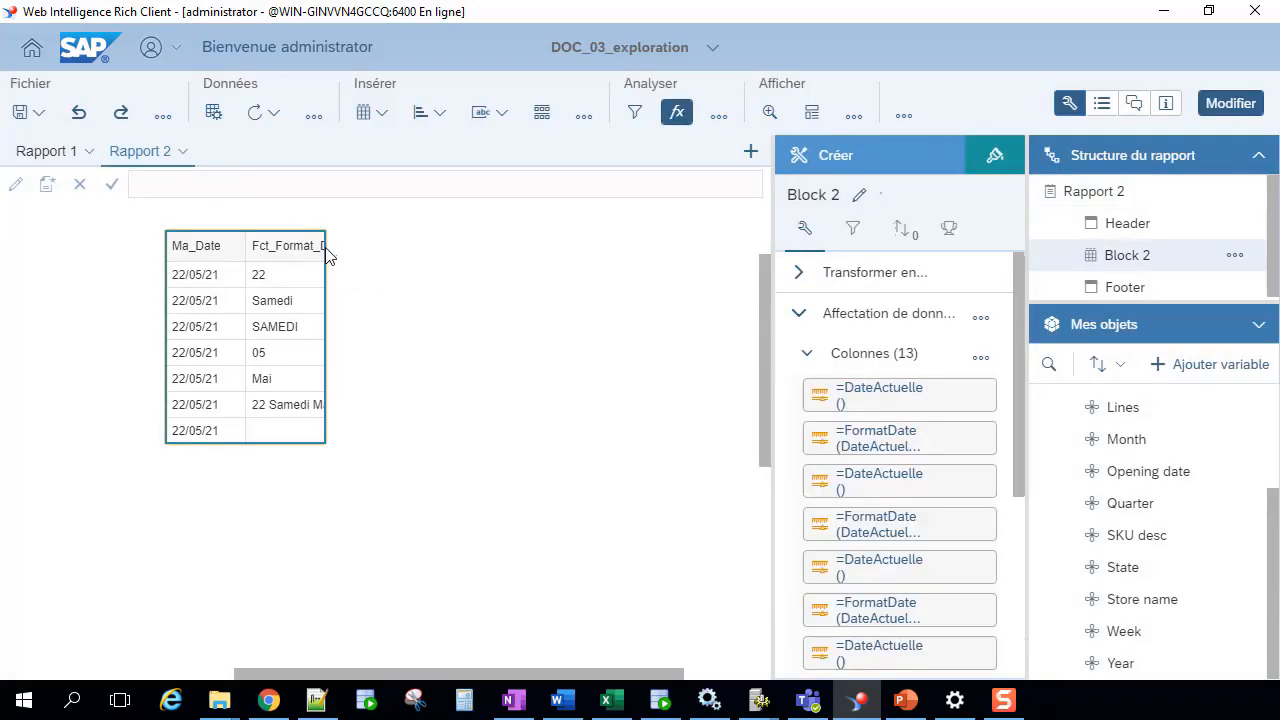
{"action": "left_click", "coordinate": [323, 245]}
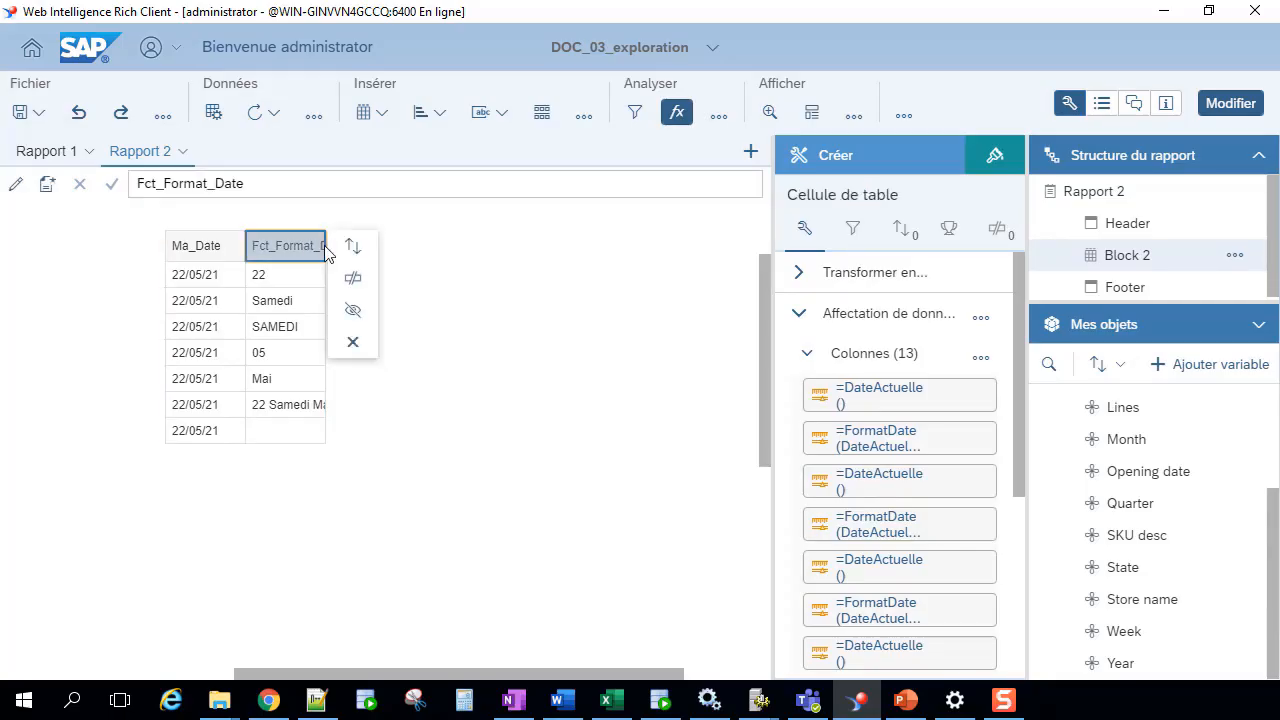
{"action": "left_click_drag", "start_coordinate": [324, 245], "coordinate": [440, 250]}
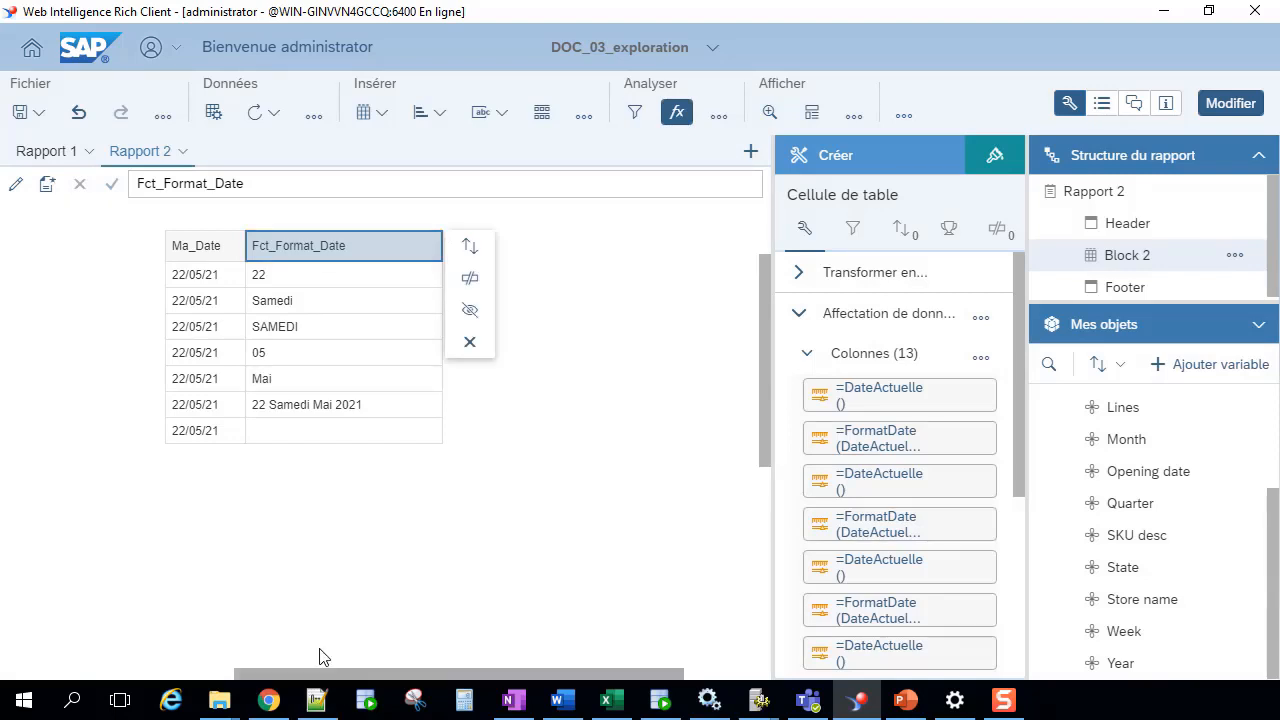
Step: Reorder the format string in the sixth body cell's FormatDate formula to "Dddd dd Mmmm yyyy"
{"action": "left_click", "coordinate": [328, 408]}
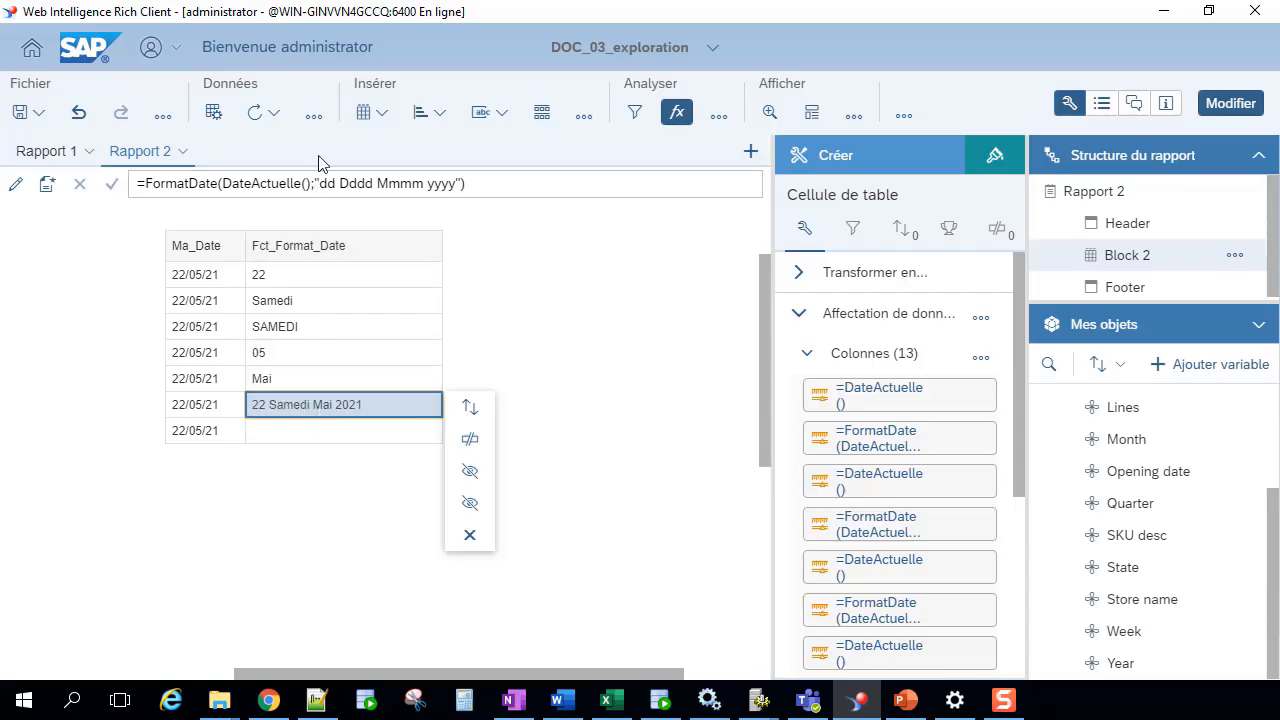
{"action": "left_click", "coordinate": [350, 184]}
{"action": "double_click", "coordinate": [350, 184]}
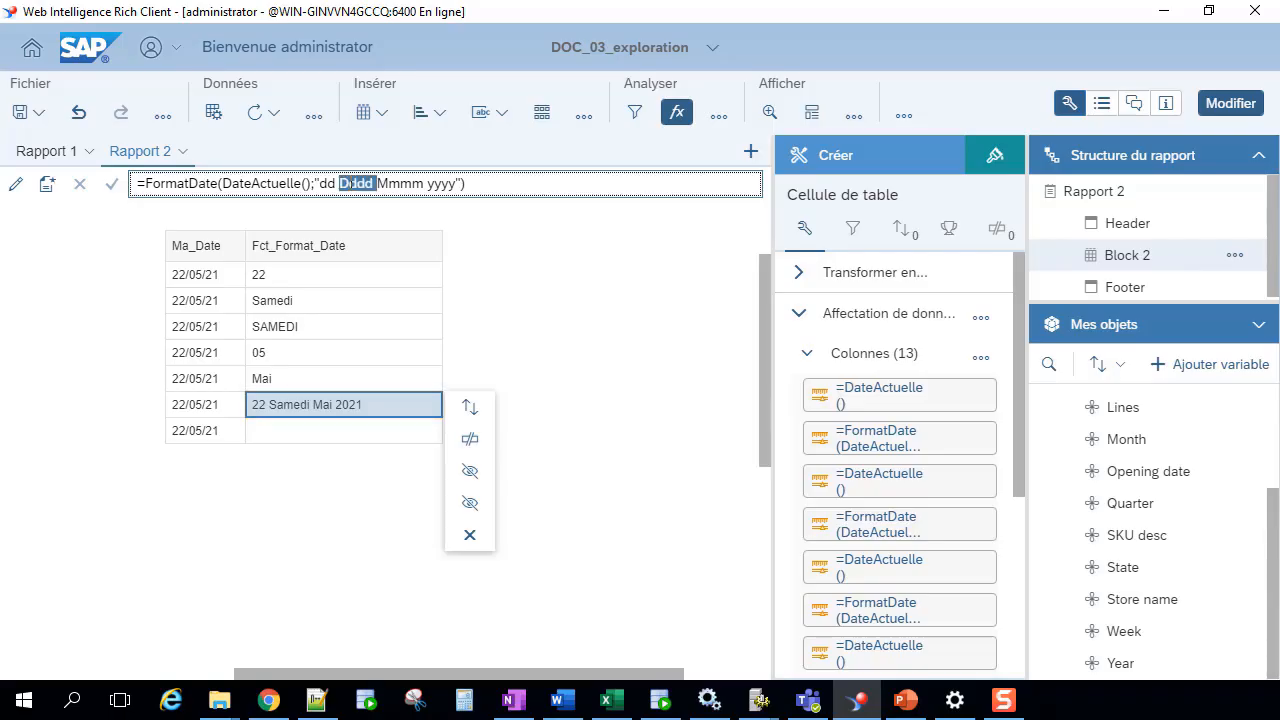
{"action": "key", "text": "Delete"}
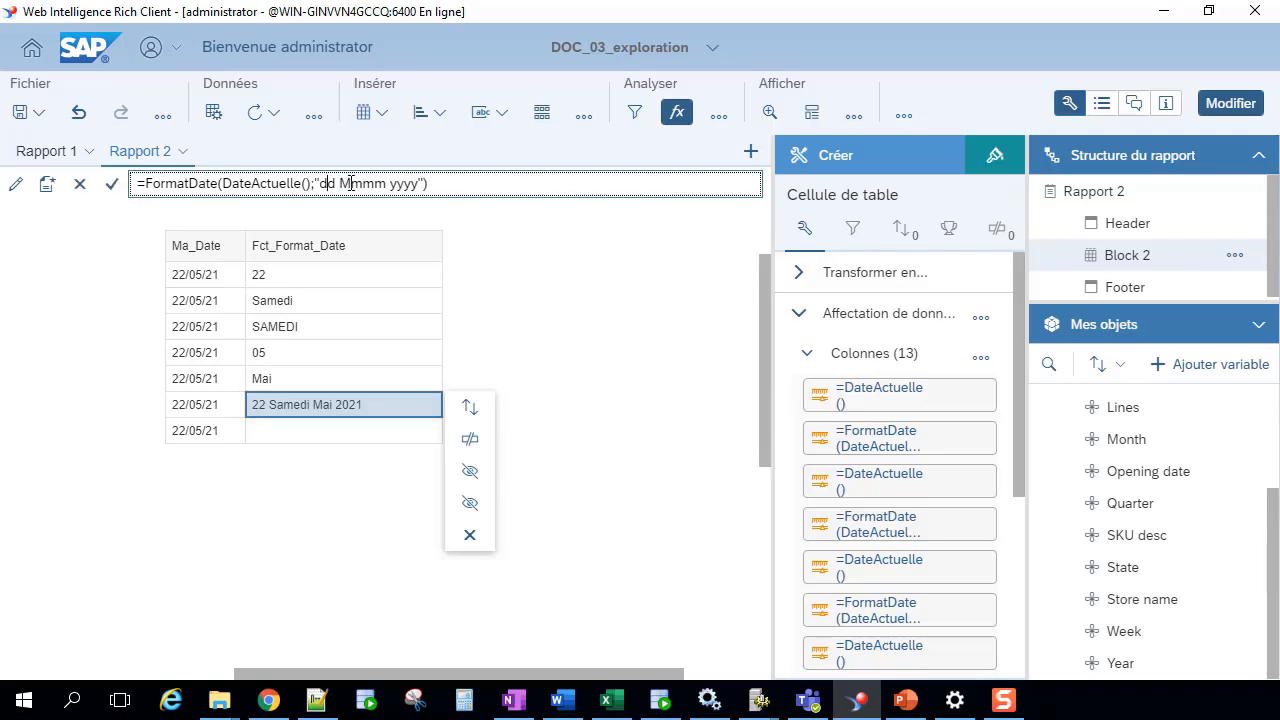
{"action": "key", "text": "ctrl+z"}
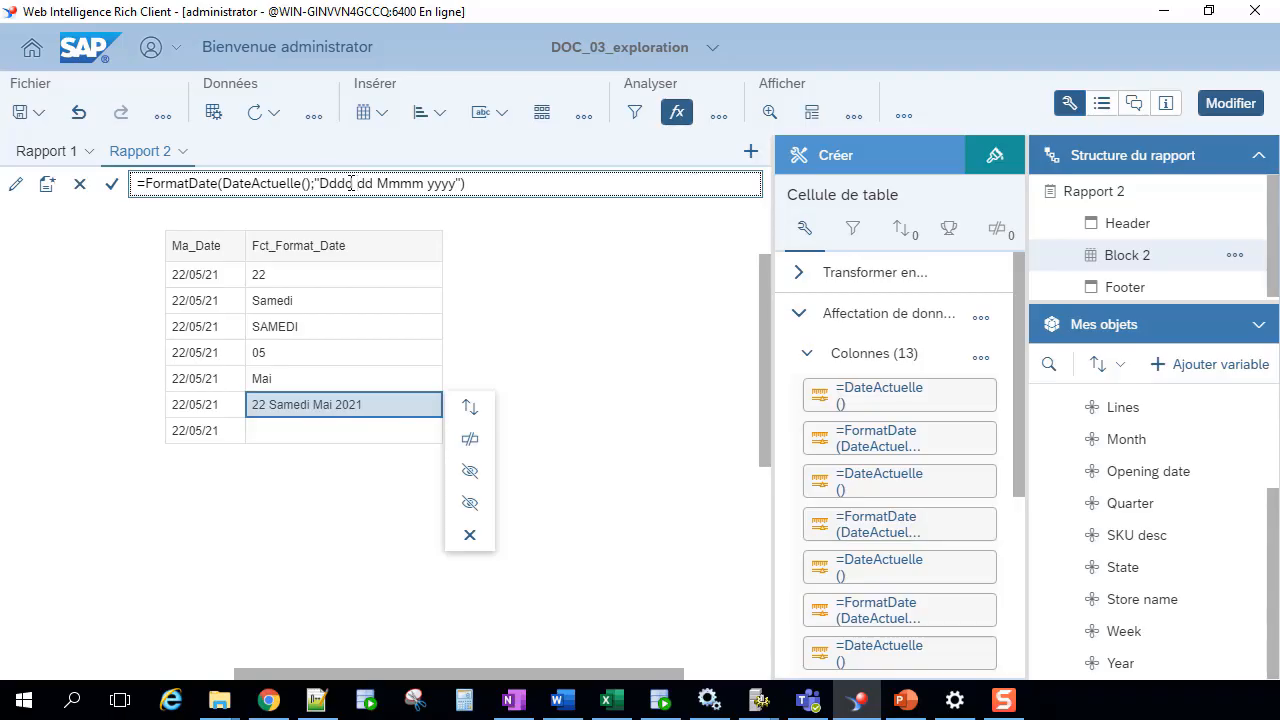
{"action": "key", "text": "Return"}
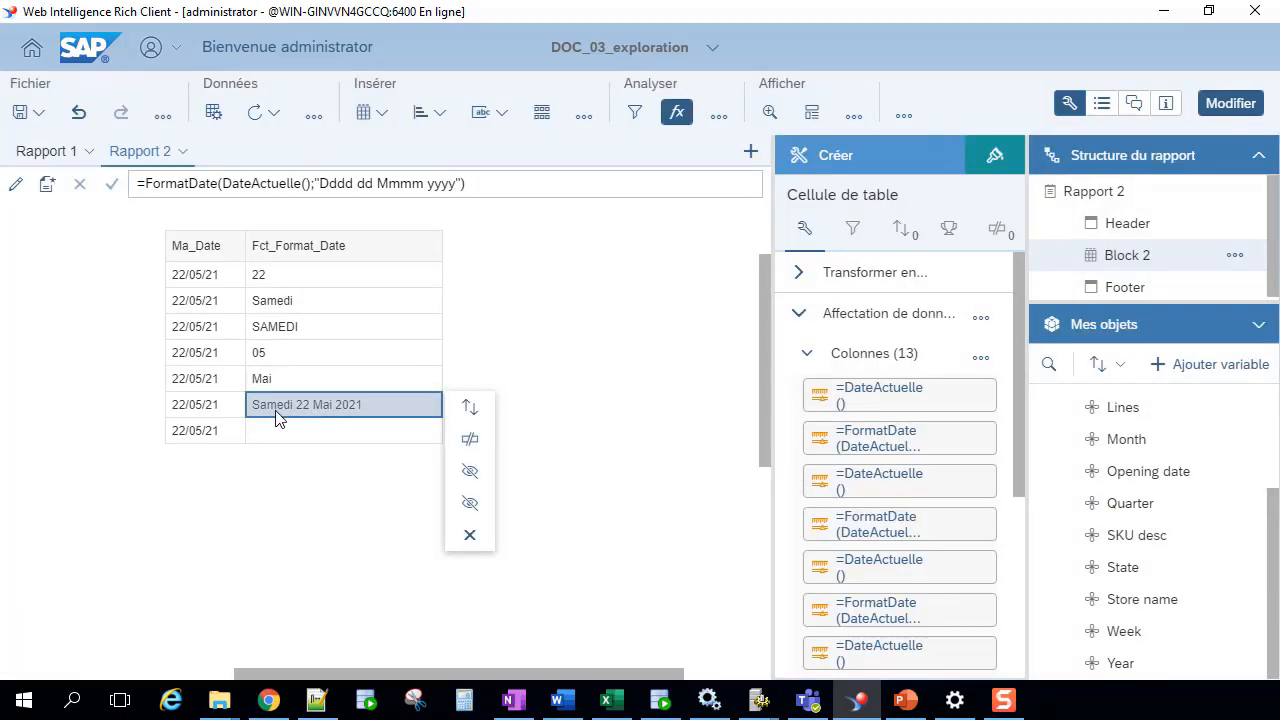
Step: Enter the formula =FormatDate(DateActuelle();"hh:mm") in the seventh body cell under Fct_Format_Date
{"action": "left_click", "coordinate": [366, 431]}
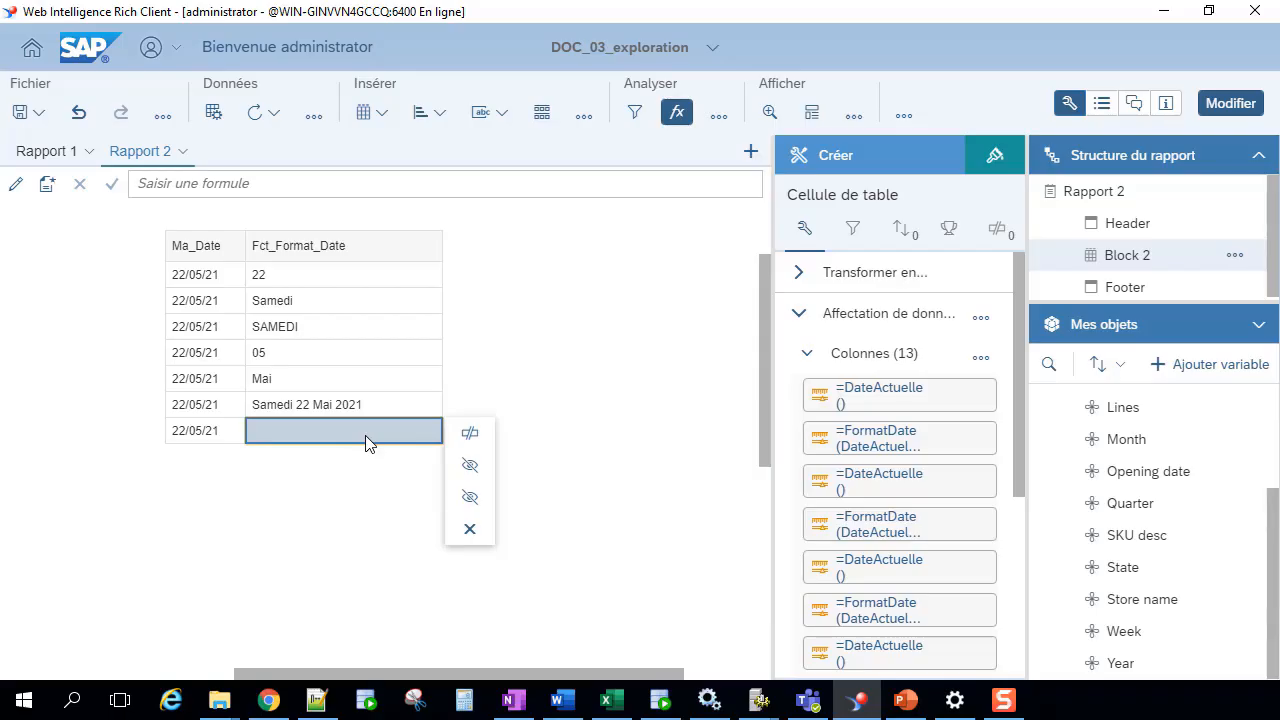
{"action": "left_click", "coordinate": [268, 188]}
{"action": "type", "text": "=FormatDate()"}
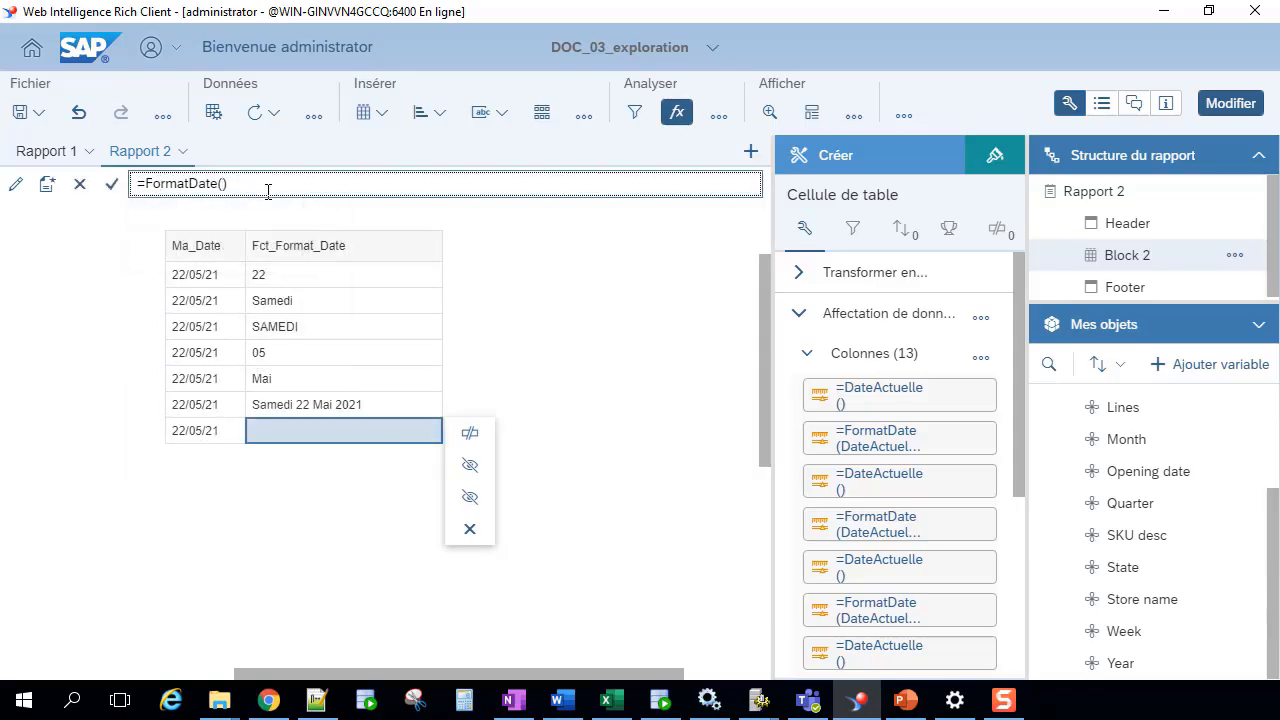
{"action": "type", "text": "date"}
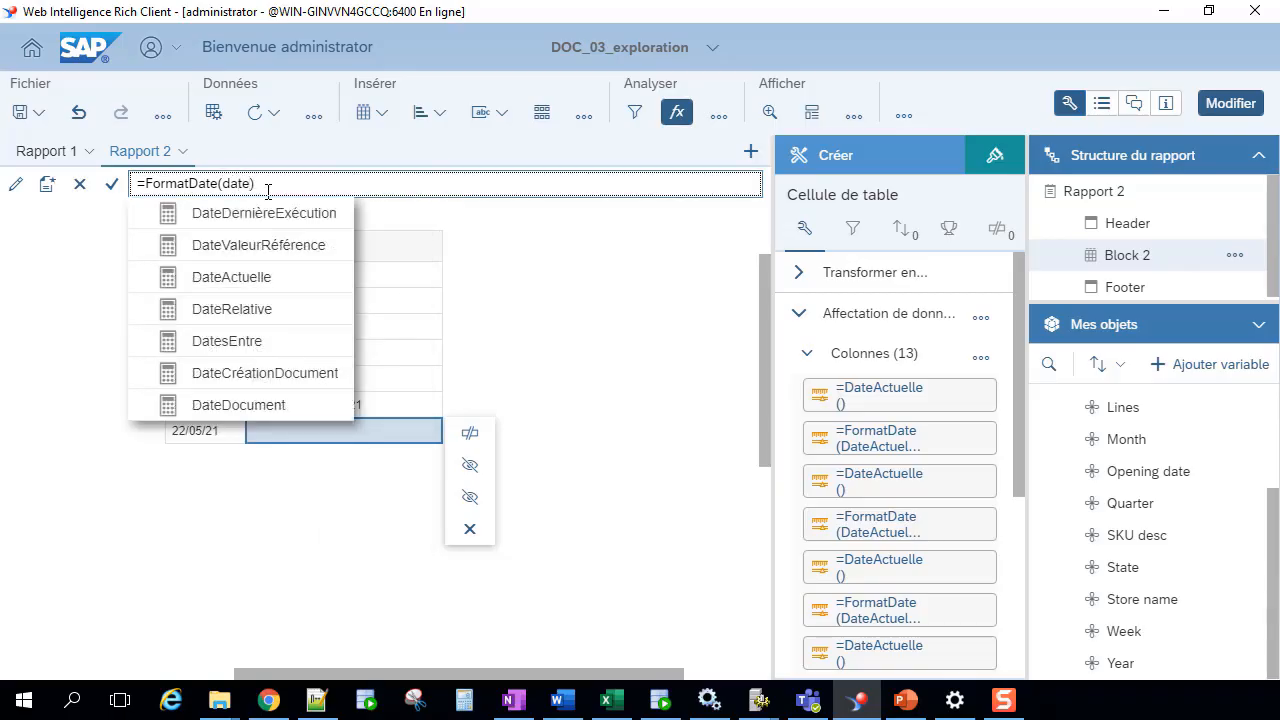
{"action": "key", "text": "Down"}
{"action": "key", "text": "Return"}
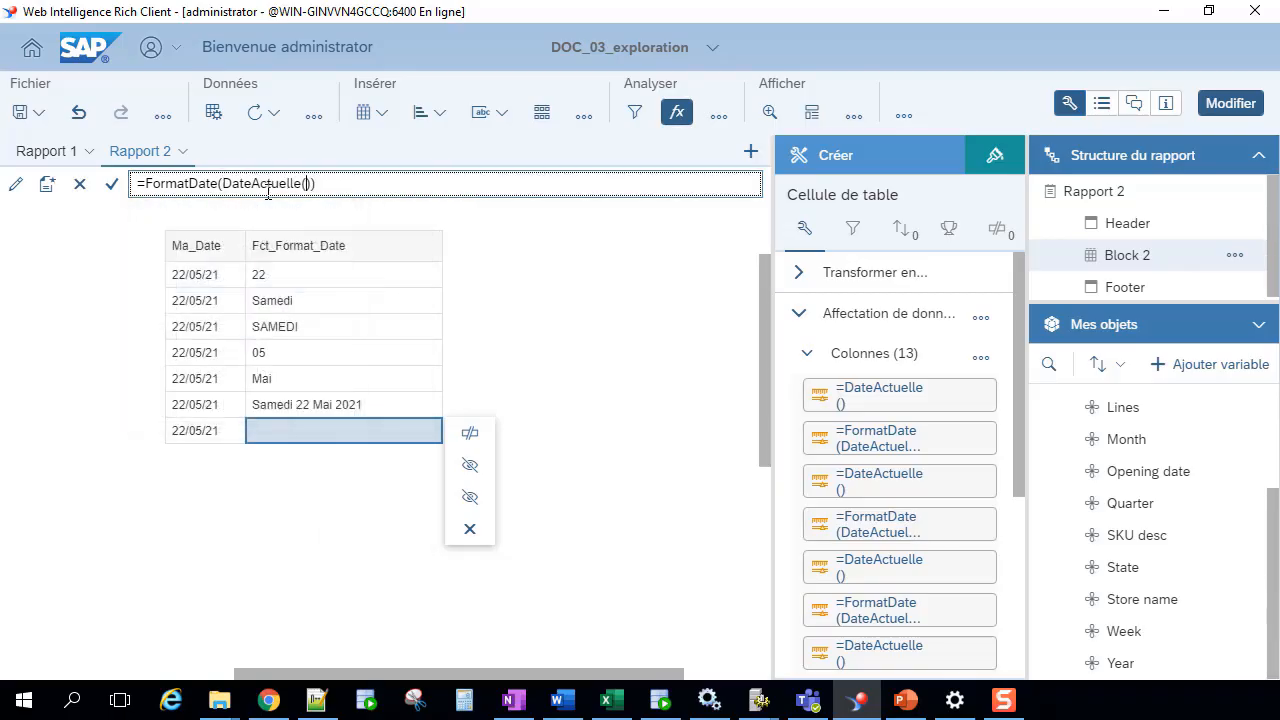
{"action": "type", "text": ";"}
{"action": "type", "text": "\"\""}
{"action": "type", "text": "h"}
{"action": "type", "text": "h:"}
{"action": "type", "text": "mm"}
{"action": "type", "text": "\""}
{"action": "key", "text": "Return"}
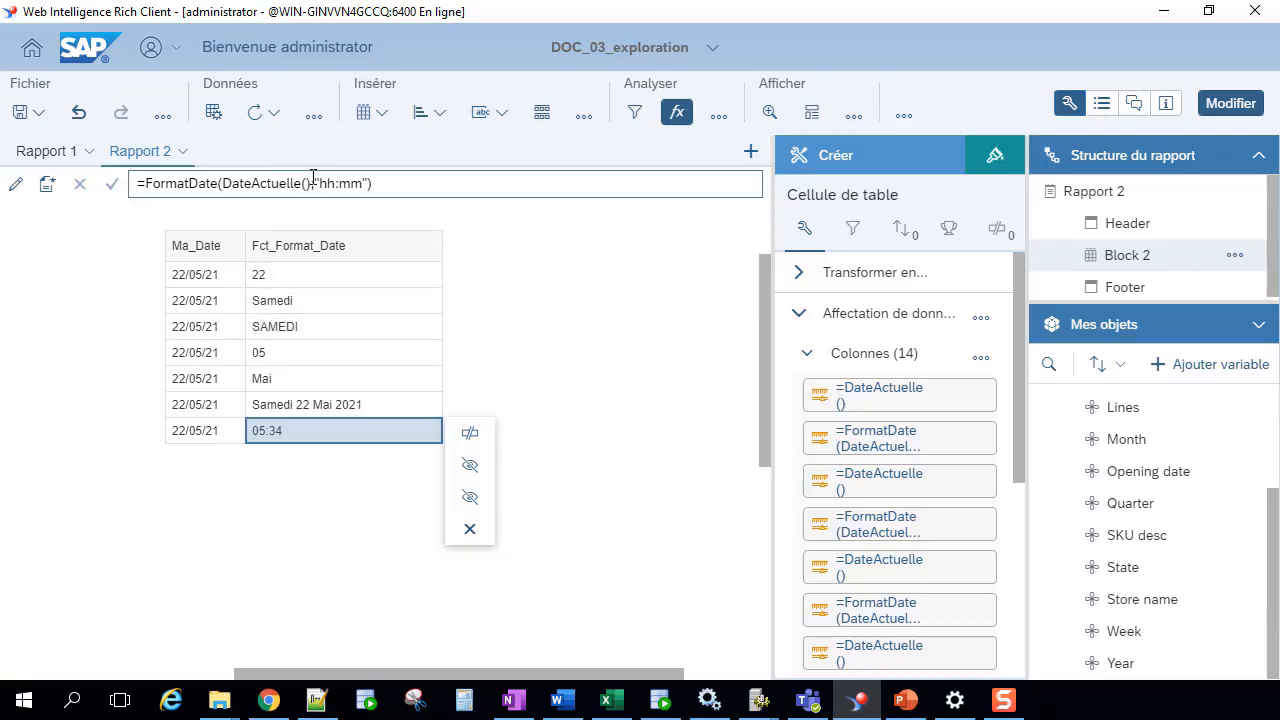
Step: Add seconds to the seventh body cell's format string, making it "hh:mm:ss"
{"action": "left_click", "coordinate": [365, 186]}
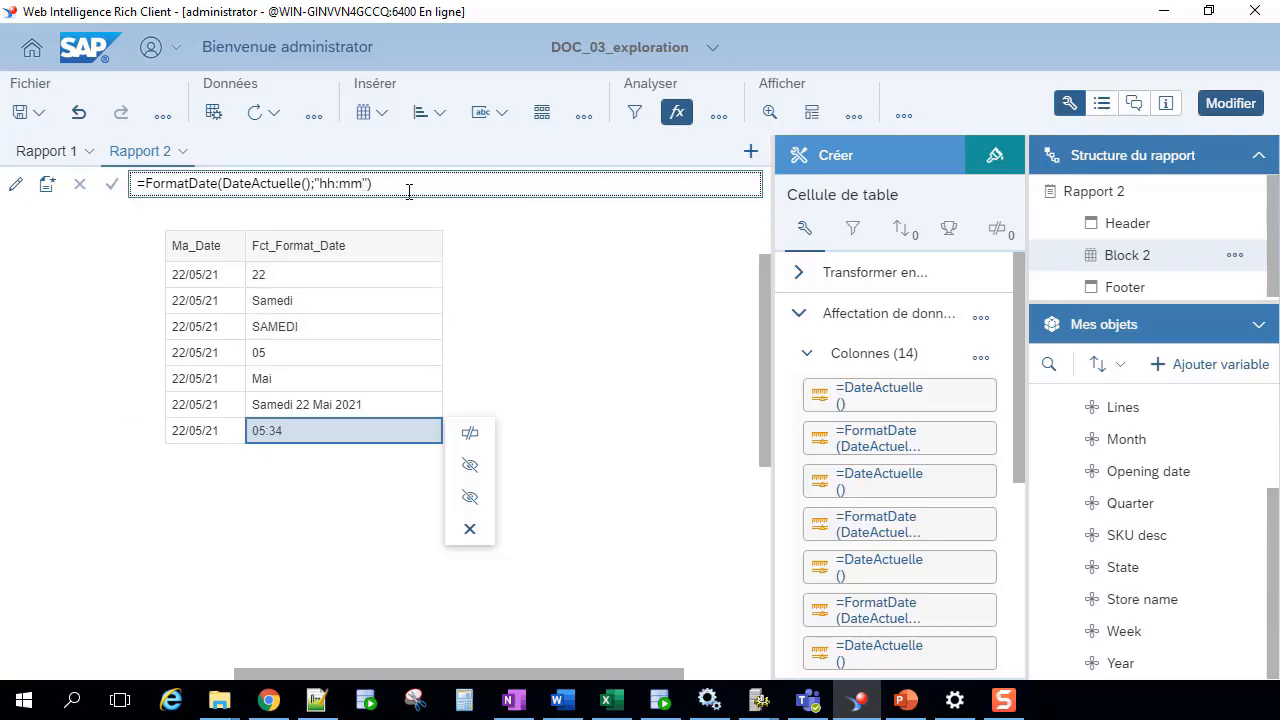
{"action": "type", "text": ":ss"}
{"action": "key", "text": "Return"}
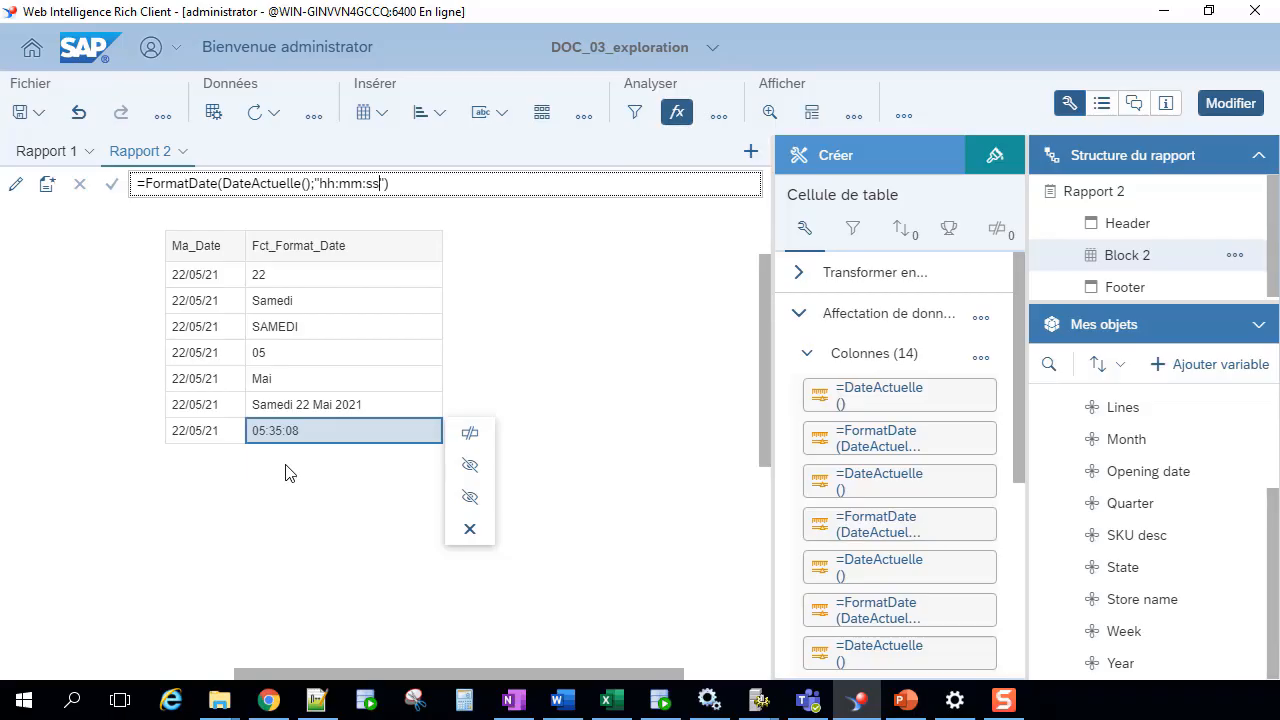
Step: Copy the sixth body cell's date format in front of the seventh's time format, making it "Dddd dd Mmmm yyyy hh:mm:ss"
{"action": "left_click", "coordinate": [331, 403]}
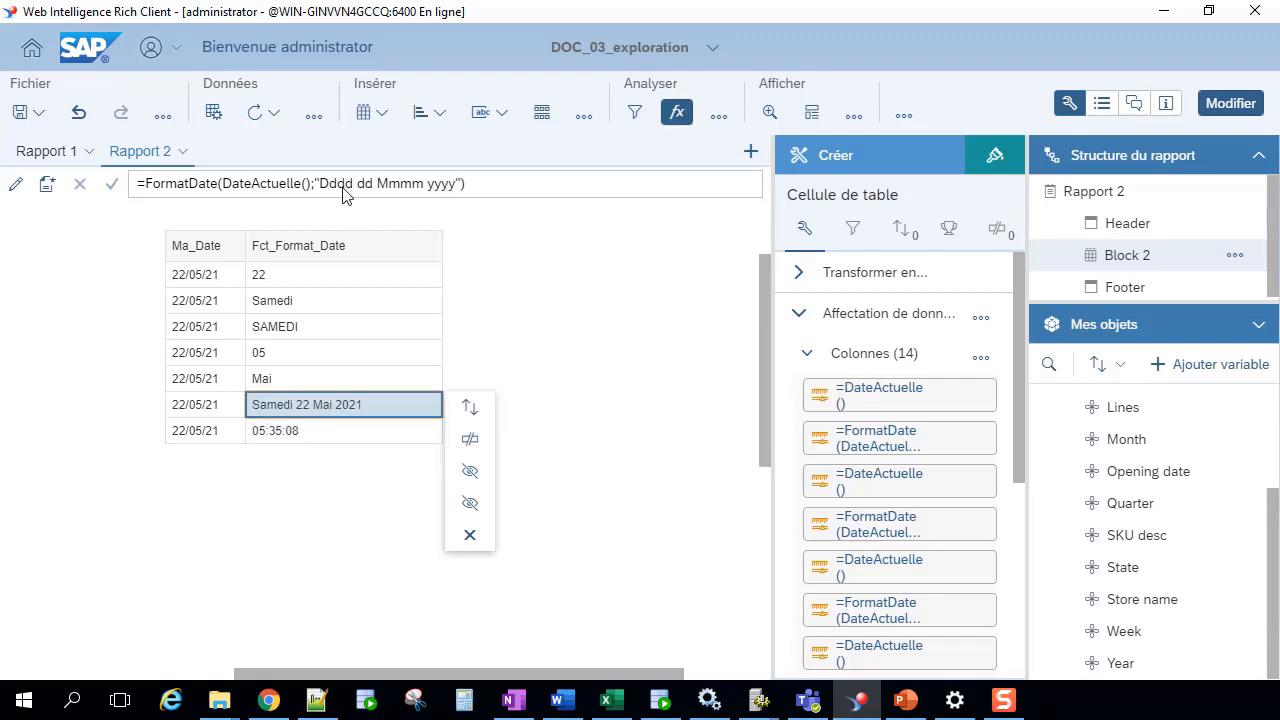
{"action": "left_click_drag", "start_coordinate": [318, 183], "coordinate": [457, 183]}
{"action": "key", "text": "ctrl+c"}
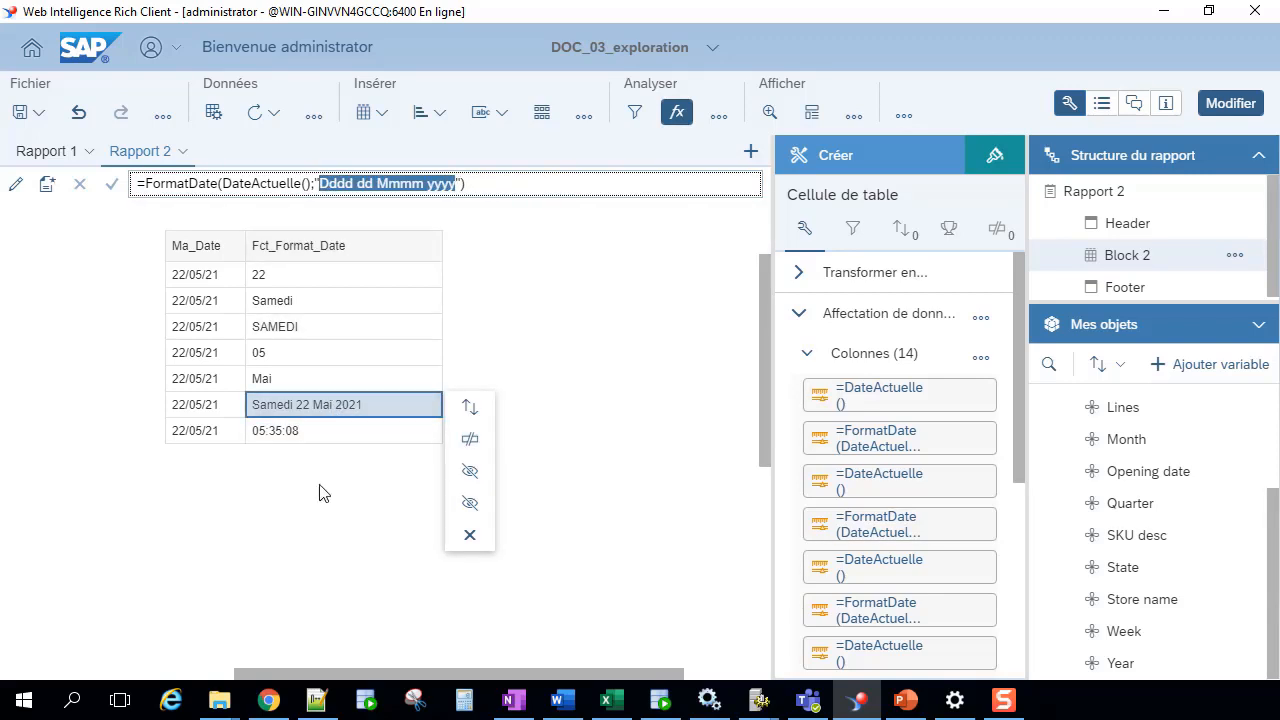
{"action": "left_click", "coordinate": [307, 435]}
{"action": "left_click", "coordinate": [321, 183]}
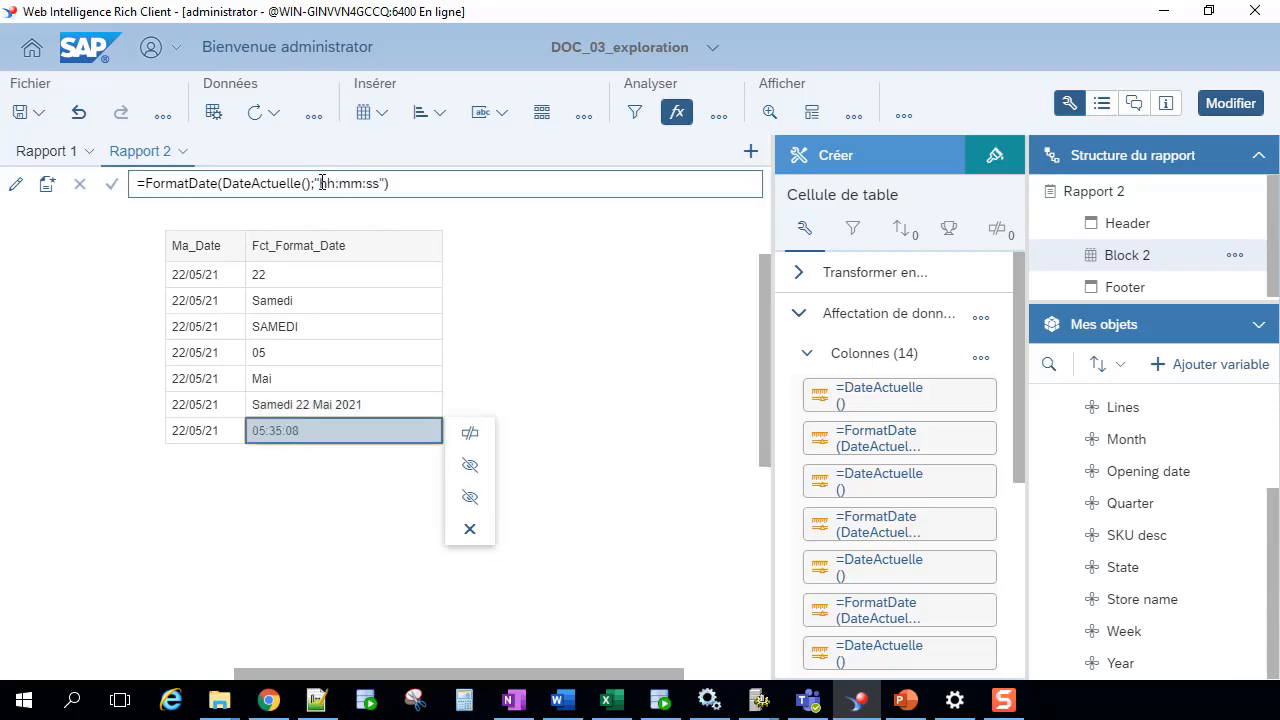
{"action": "key", "text": "ctrl+v"}
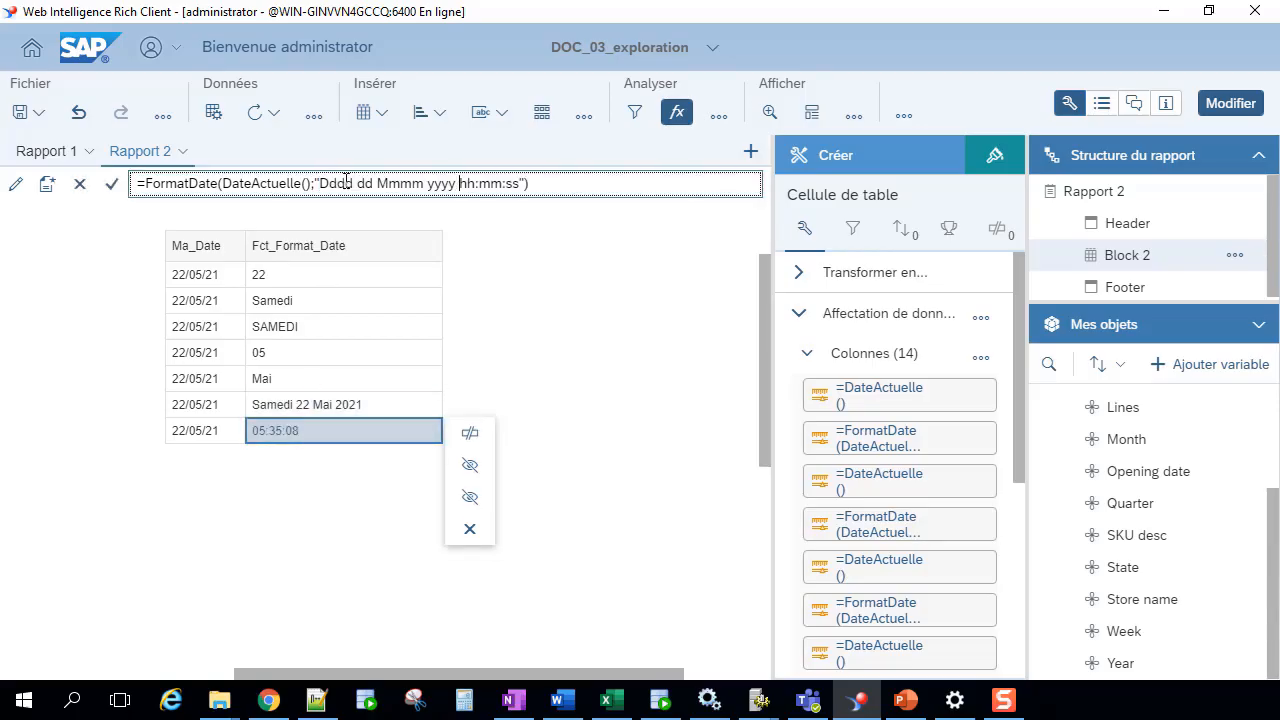
{"action": "key", "text": "Return"}
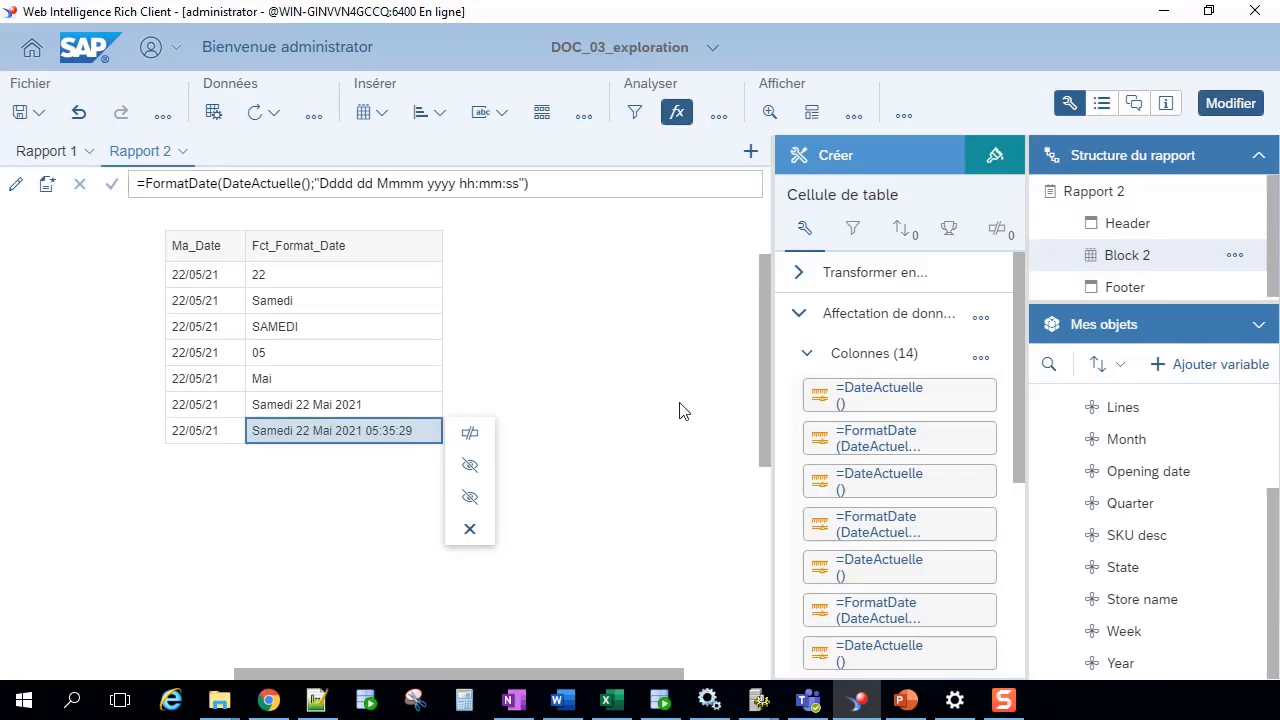